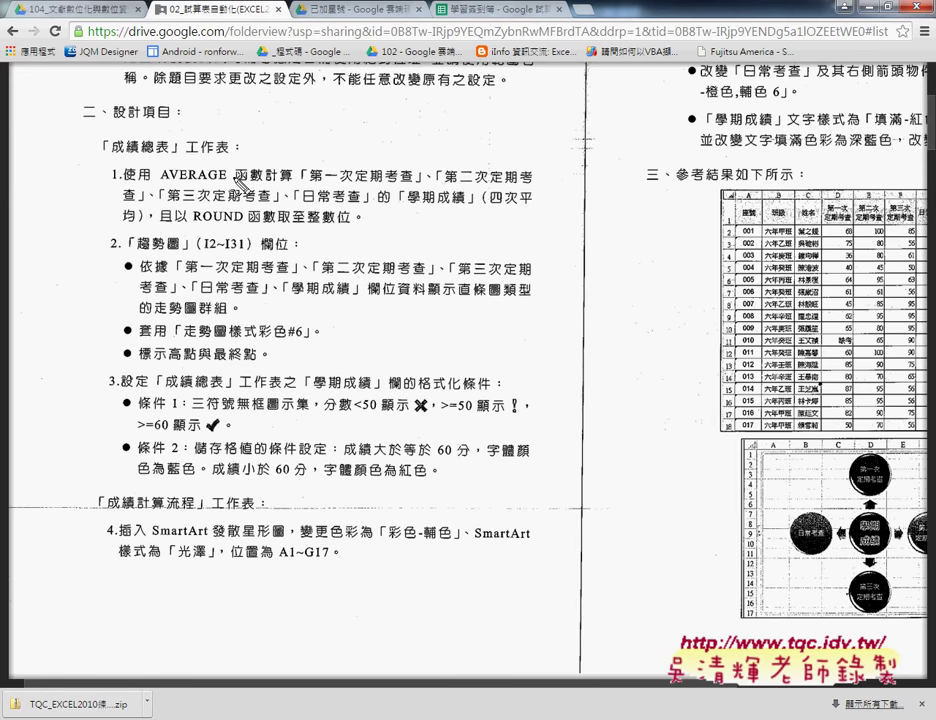
# Mark up lines on the on-screen task sheet, then clear the markings
pyautogui.moveTo(162, 185); pyautogui.dragTo(226, 185)
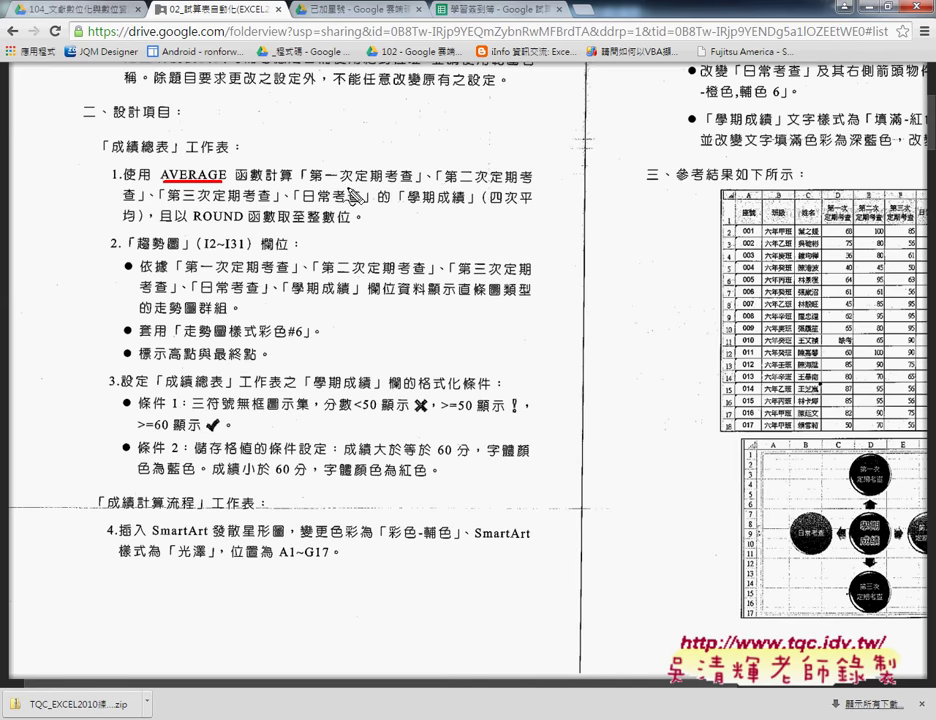
pyautogui.moveTo(313, 185); pyautogui.dragTo(345, 185)
pyautogui.moveTo(459, 184); pyautogui.dragTo(487, 184)
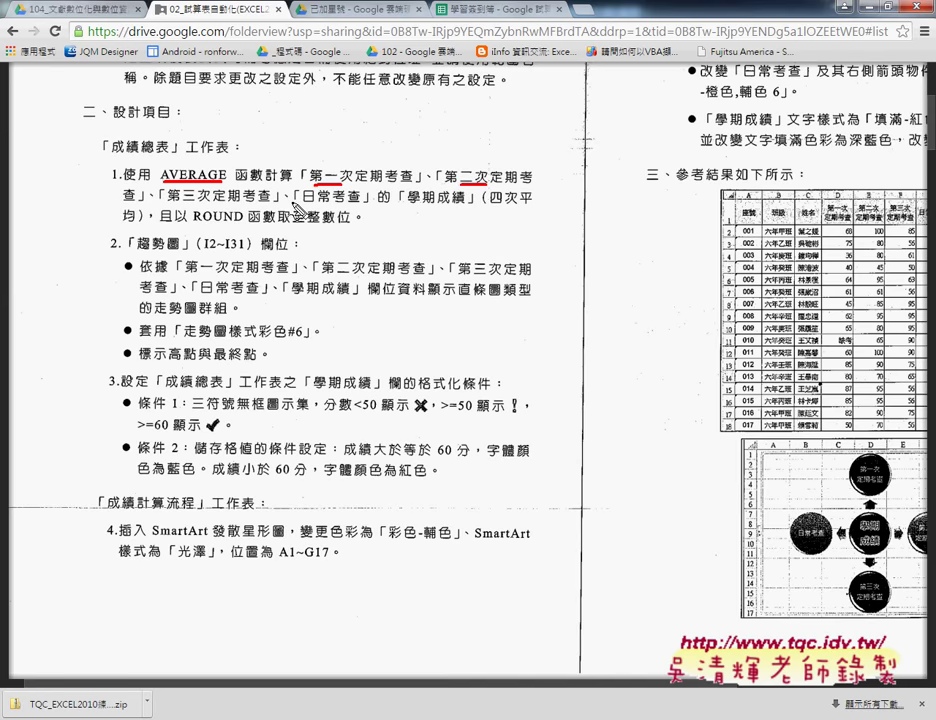
pyautogui.moveTo(172, 201); pyautogui.dragTo(195, 201)
pyautogui.moveTo(303, 201); pyautogui.dragTo(330, 201)
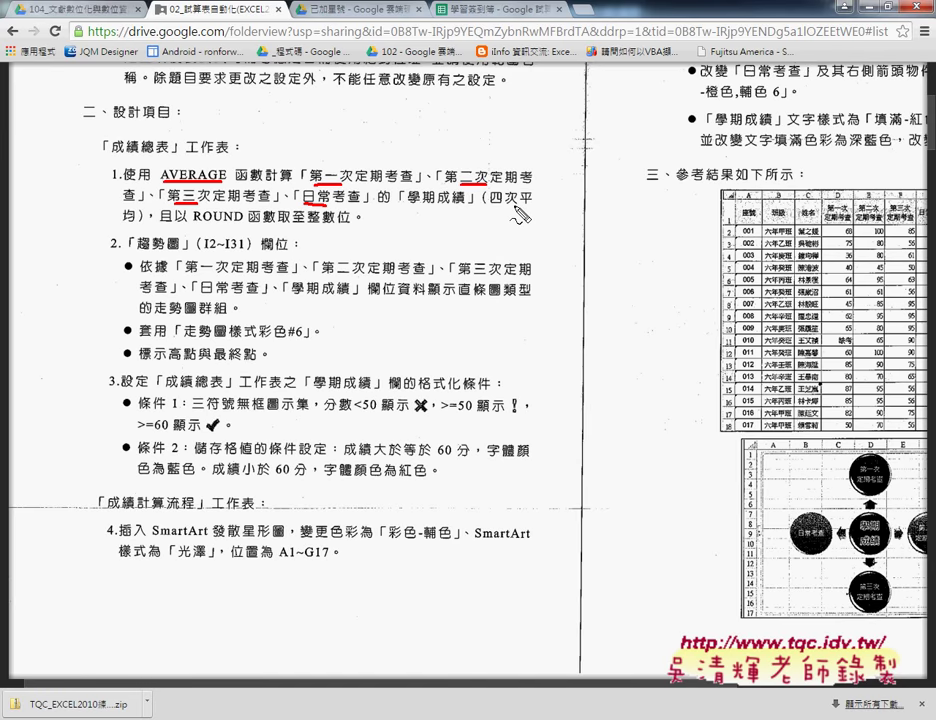
pyautogui.moveTo(504, 207); pyautogui.dragTo(542, 207)
pyautogui.moveTo(193, 227); pyautogui.dragTo(244, 227)
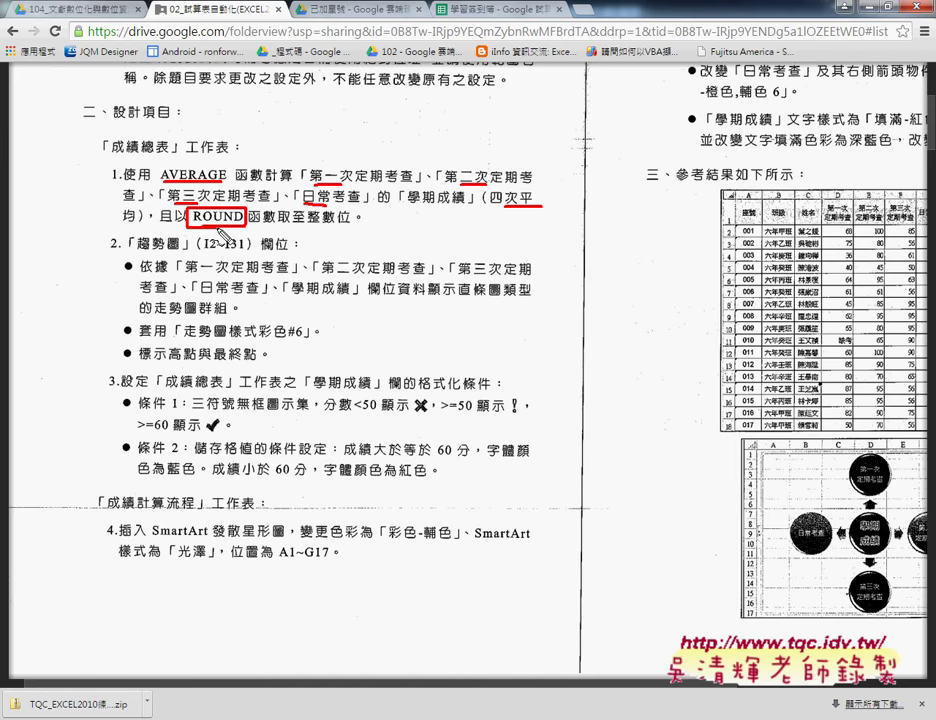
pyautogui.moveTo(307, 226); pyautogui.dragTo(352, 226)
pyautogui.press('Escape')
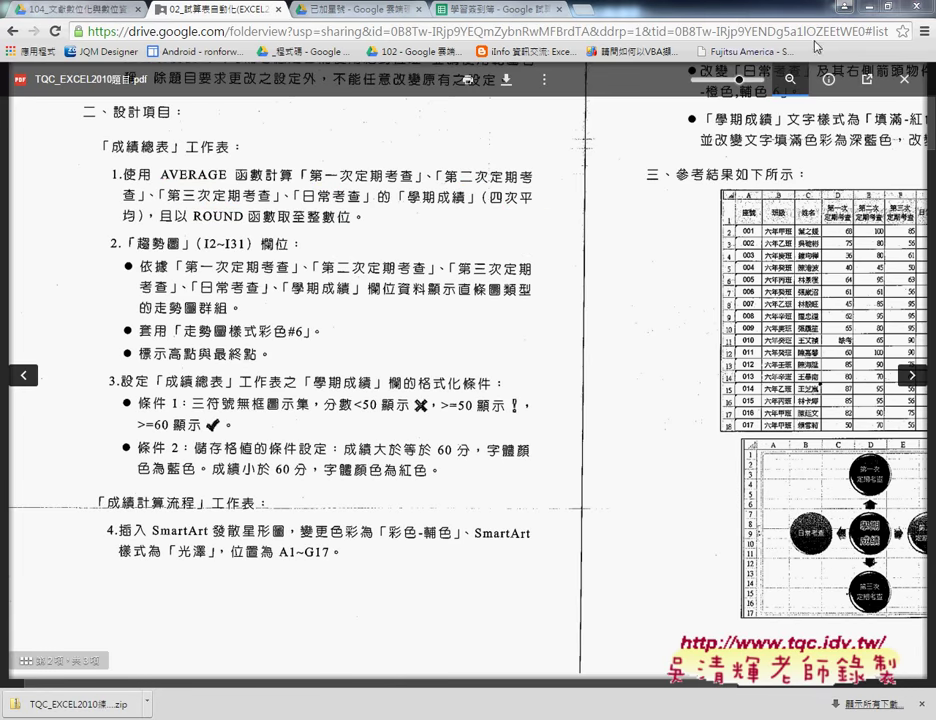
# Minimize Chrome, view 成績總表 in 102.xlsx, then bring EXD01.xlsx forward and select H2
pyautogui.click(635, 6)
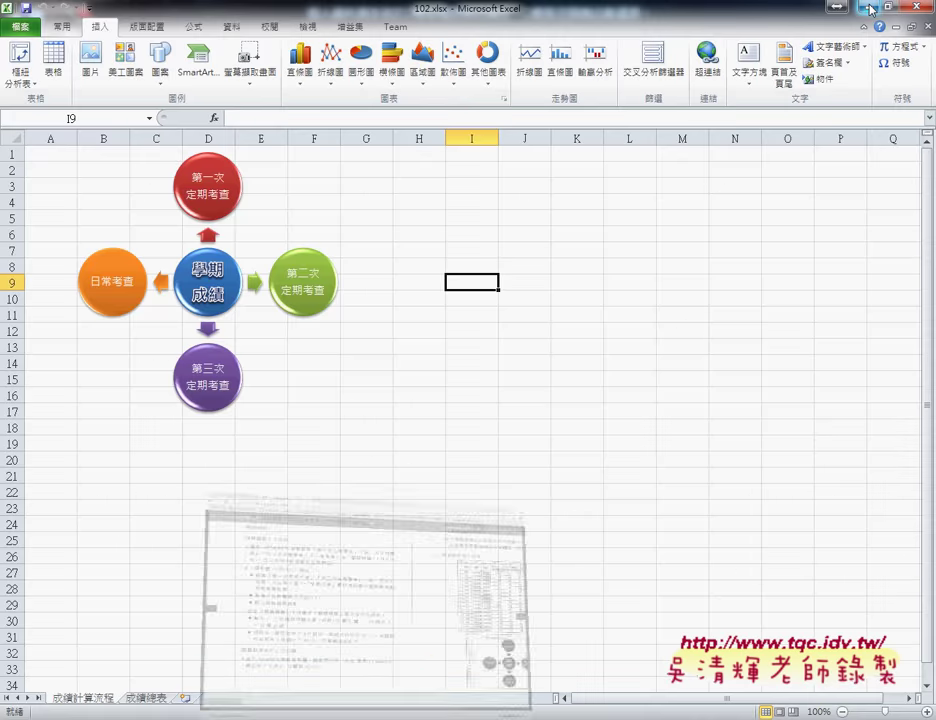
pyautogui.click(148, 699)
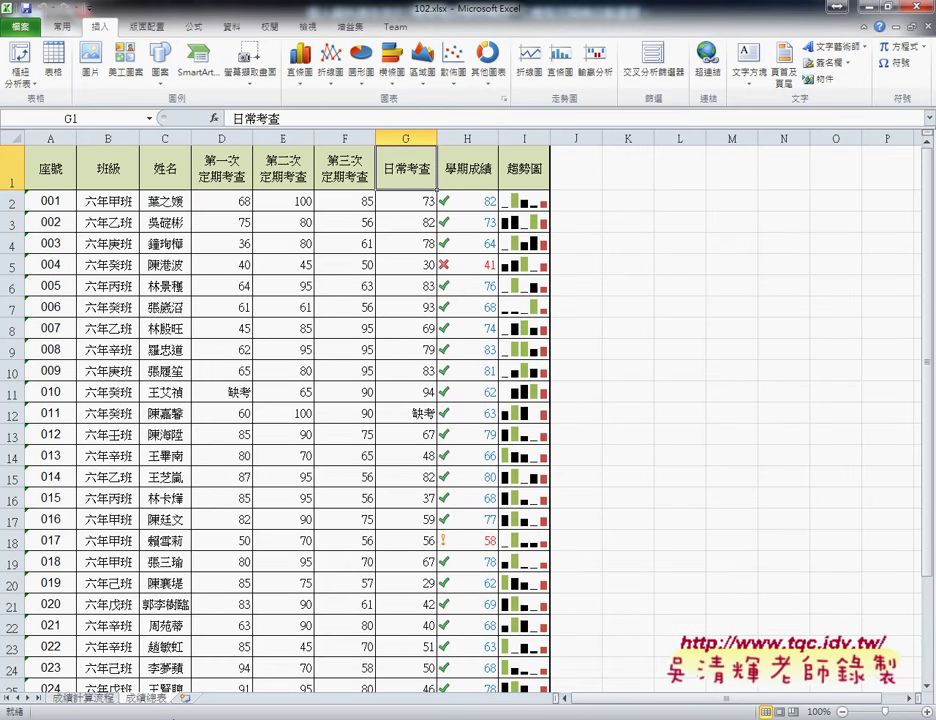
pyautogui.moveTo(380, 718)
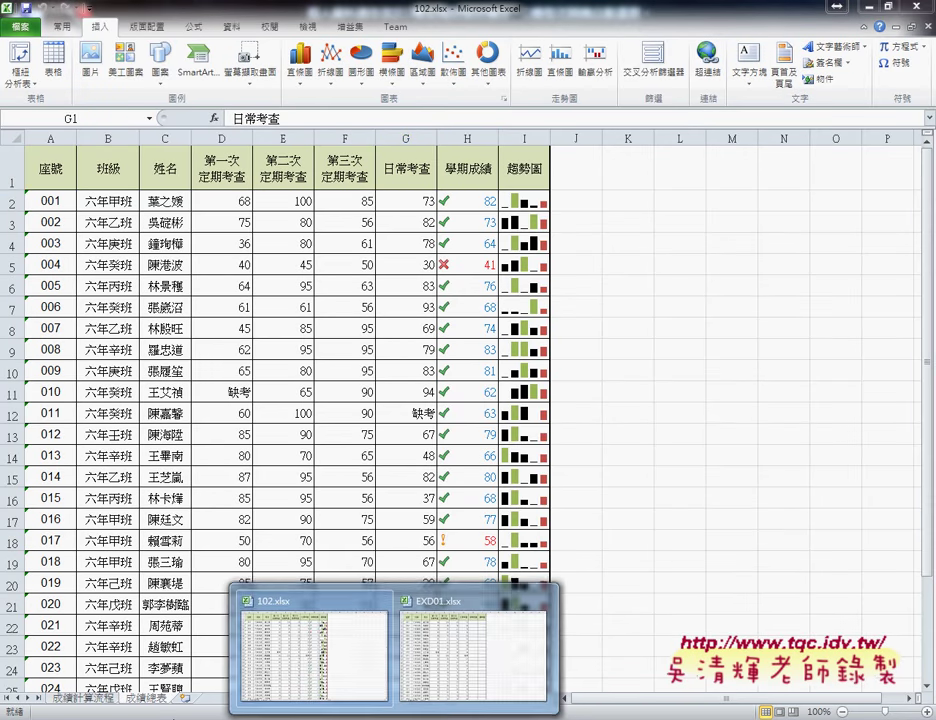
pyautogui.click(469, 673)
pyautogui.click(472, 201)
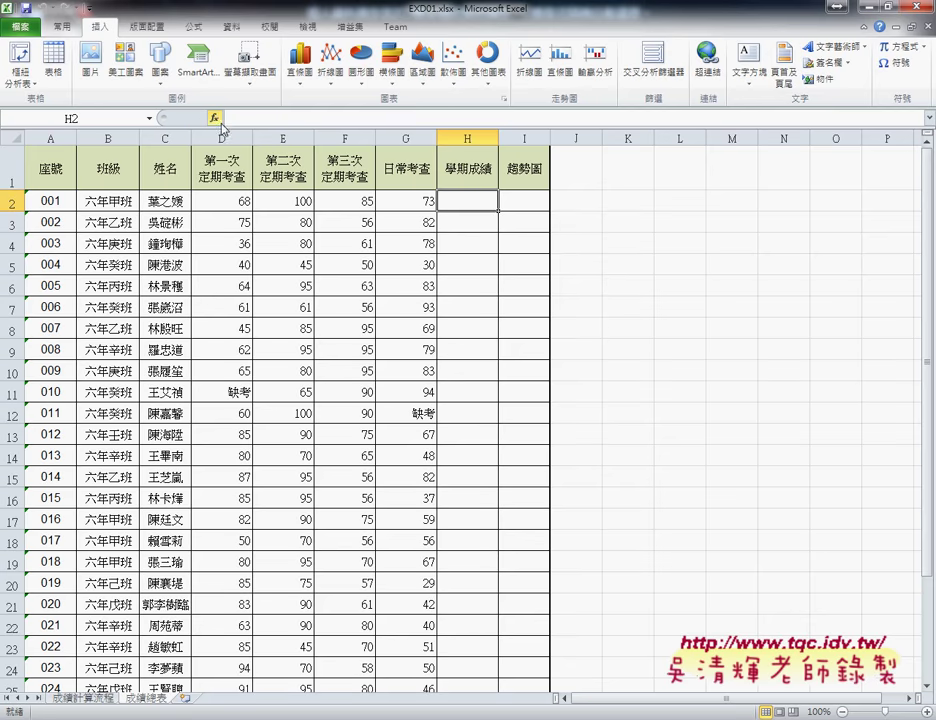
# Open Insert Function for H2, browse the 全部 category and pick AVERAGE
pyautogui.click(213, 118)
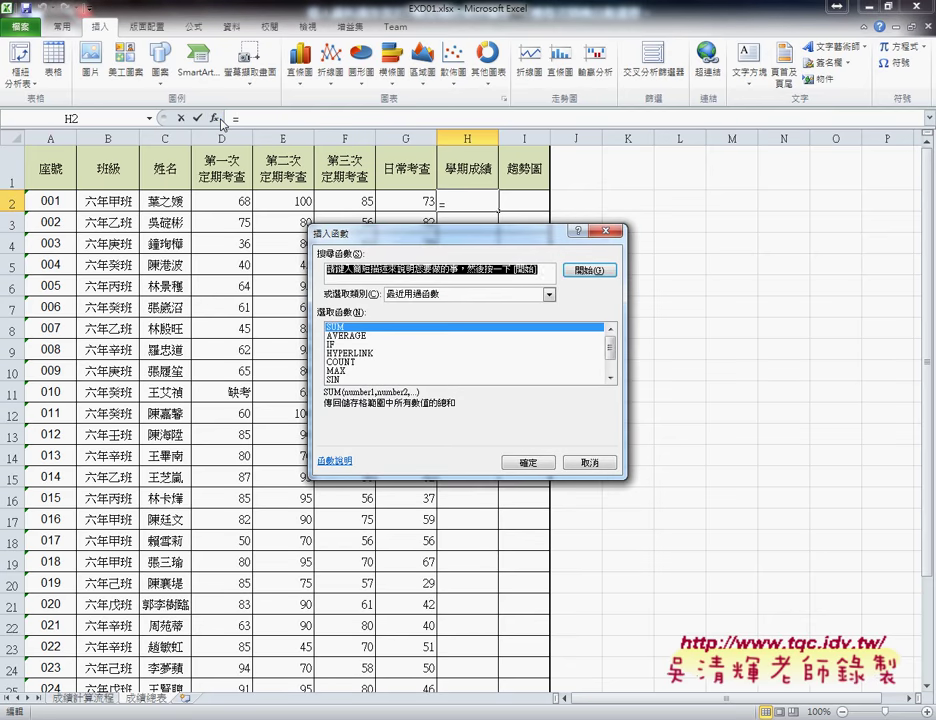
pyautogui.click(505, 294)
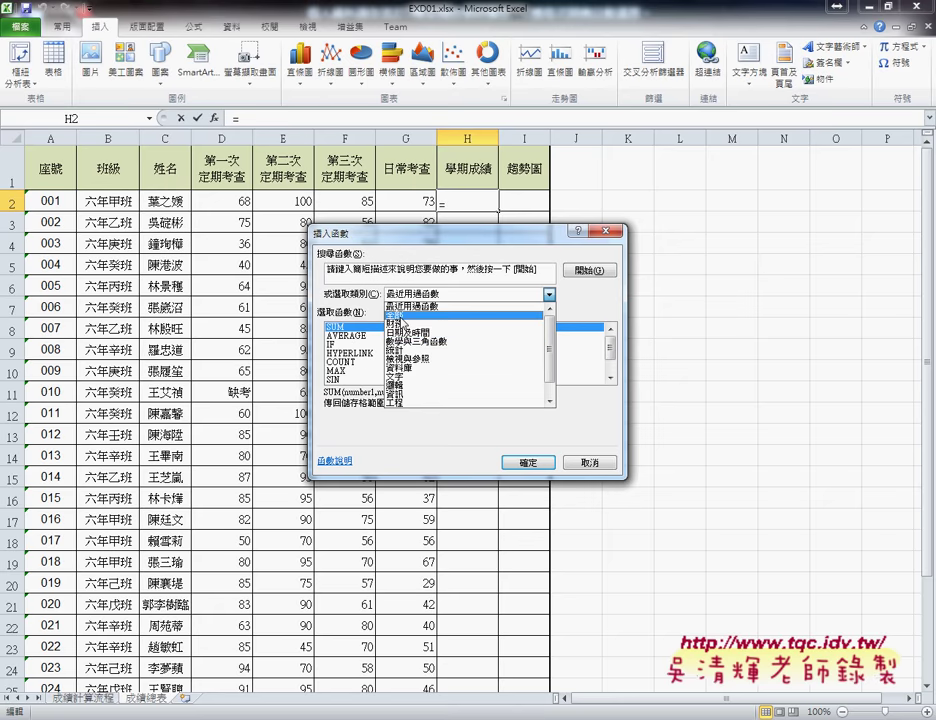
pyautogui.click(400, 316)
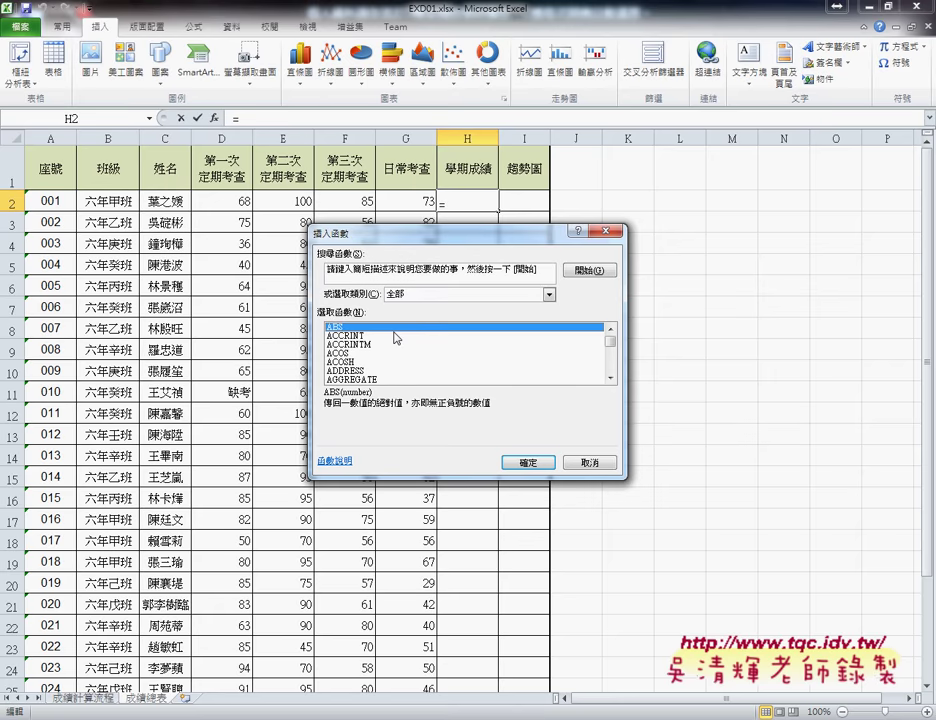
pyautogui.click(610, 378)
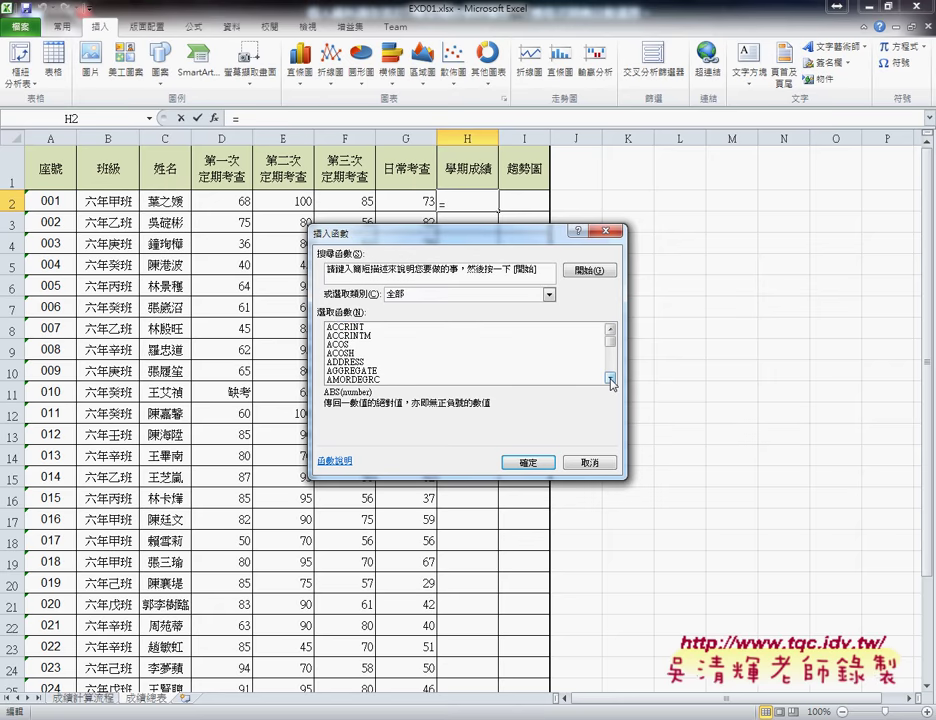
pyautogui.click(610, 379)
pyautogui.click(610, 379)
pyautogui.click(610, 379)
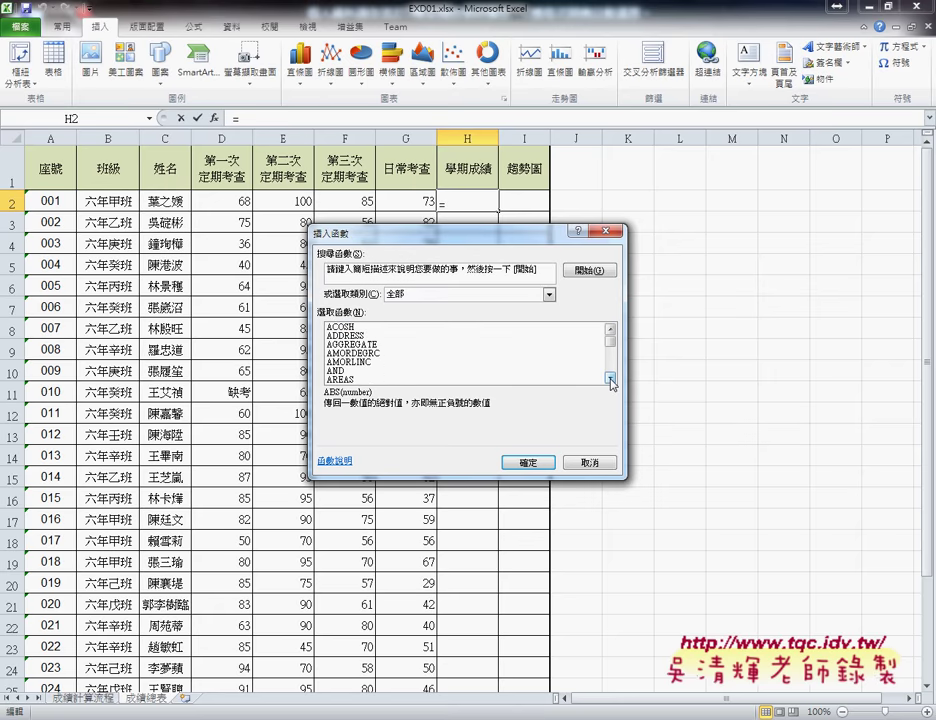
pyautogui.click(610, 378)
pyautogui.click(610, 378)
pyautogui.click(610, 378)
pyautogui.click(610, 378)
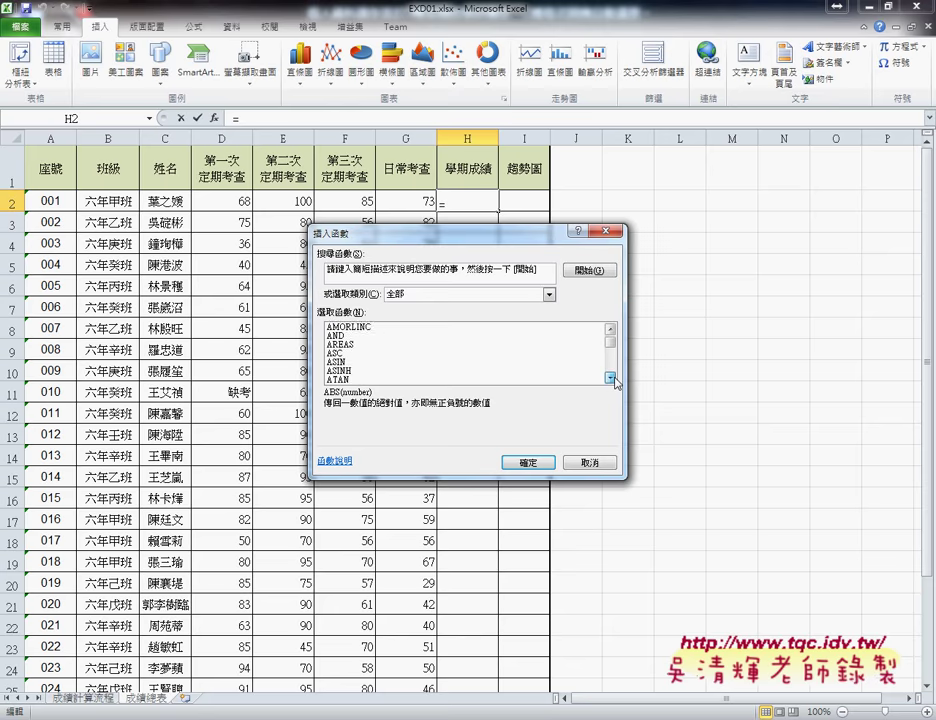
pyautogui.click(610, 378)
pyautogui.click(610, 378)
pyautogui.click(610, 378)
pyautogui.click(610, 378)
pyautogui.click(610, 378)
pyautogui.click(610, 378)
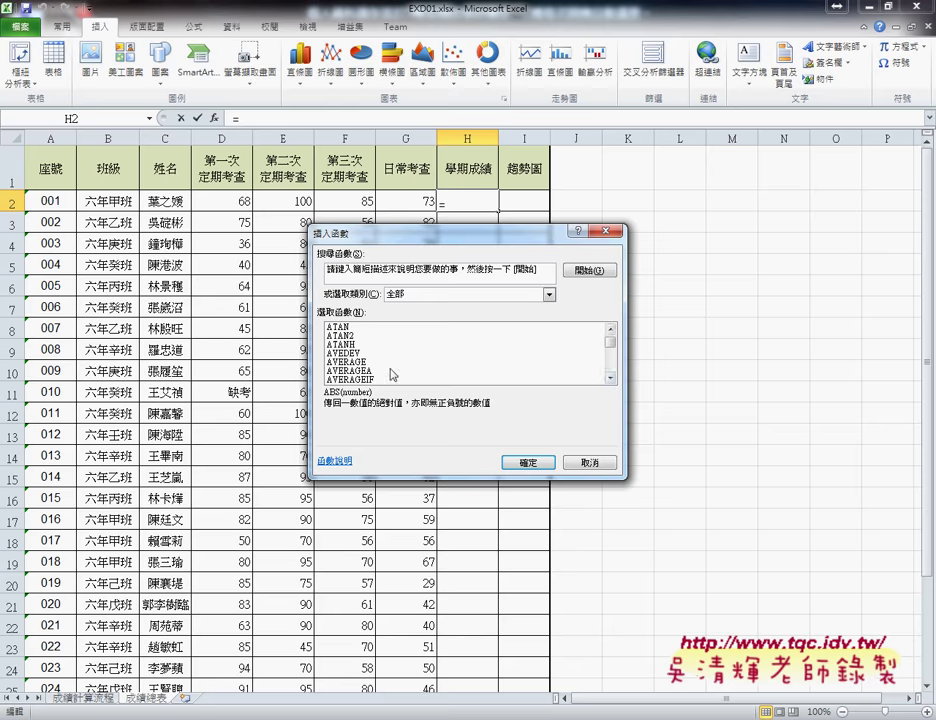
pyautogui.click(365, 365)
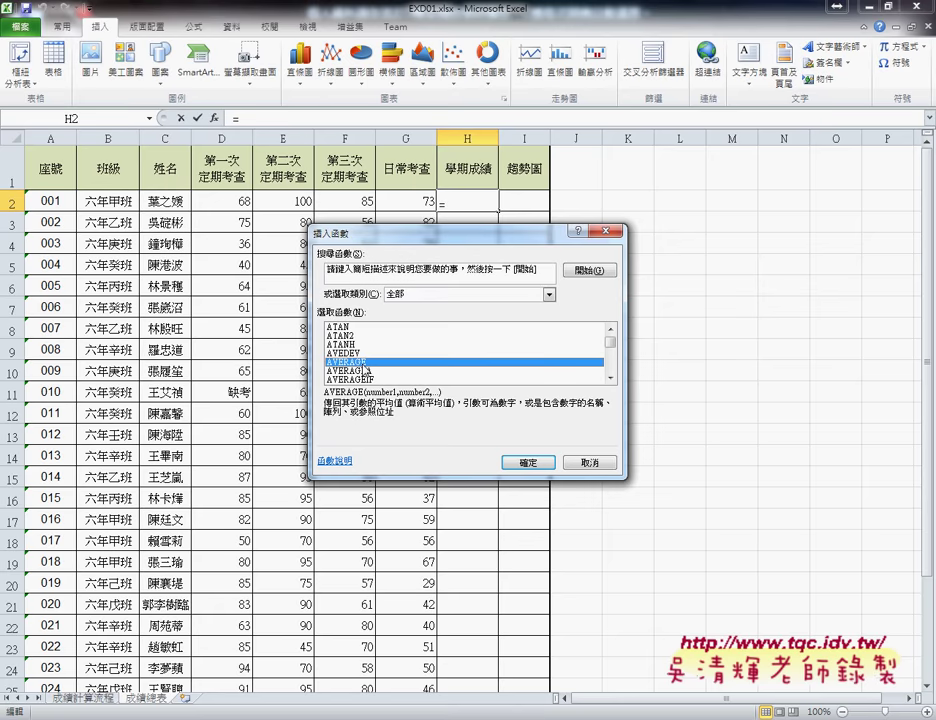
# Narrow the category to 統計 and select AVERAGE there
pyautogui.click(549, 294)
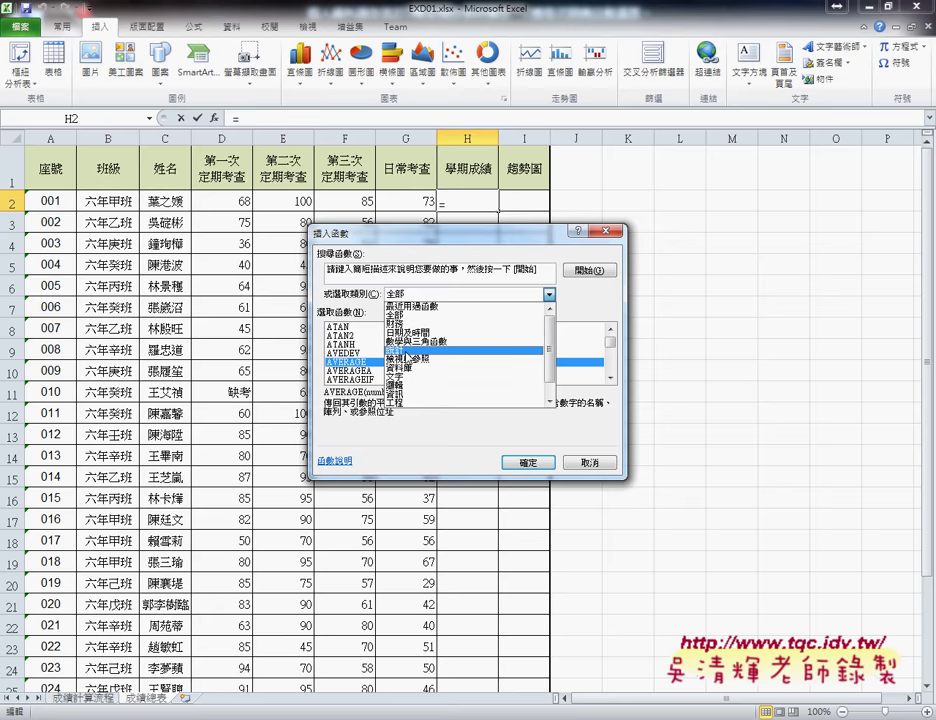
pyautogui.click(407, 351)
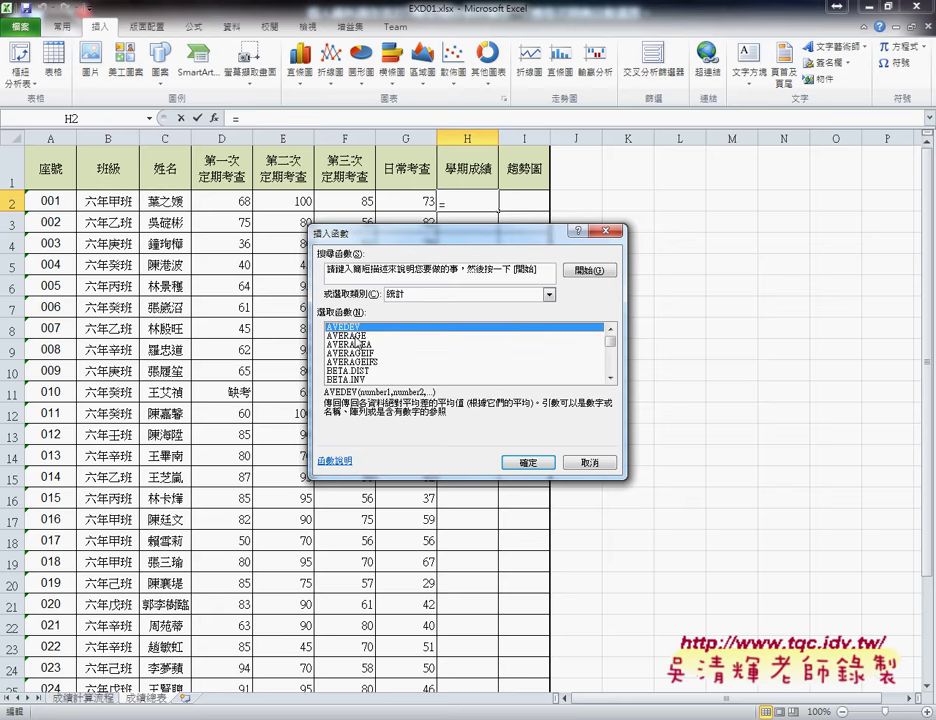
pyautogui.click(354, 338)
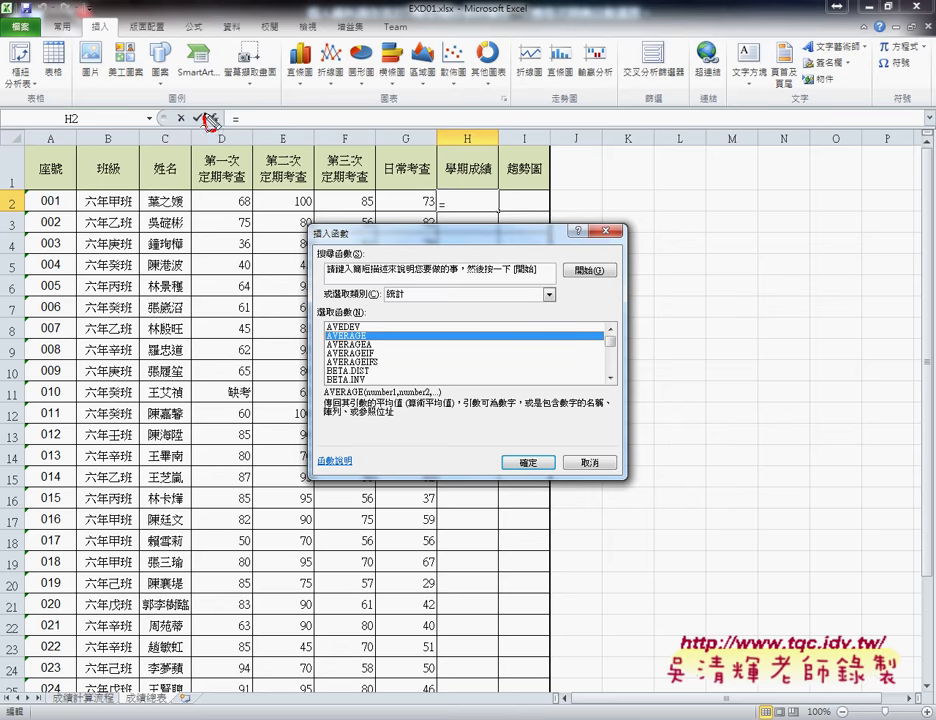
pyautogui.moveTo(220, 105)
pyautogui.mouseDown()
pyautogui.moveTo(233, 121)
pyautogui.moveTo(226, 107)
pyautogui.mouseUp()
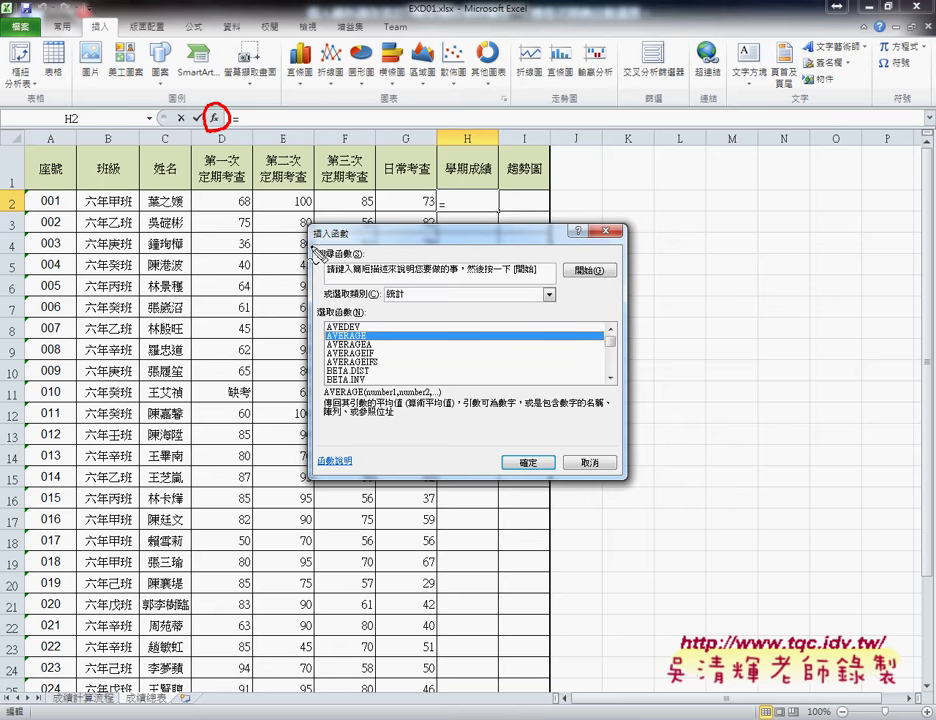
pyautogui.moveTo(342, 298); pyautogui.dragTo(367, 299)
pyautogui.moveTo(403, 287)
pyautogui.mouseDown()
pyautogui.moveTo(402, 313)
pyautogui.moveTo(376, 352)
pyautogui.mouseUp()
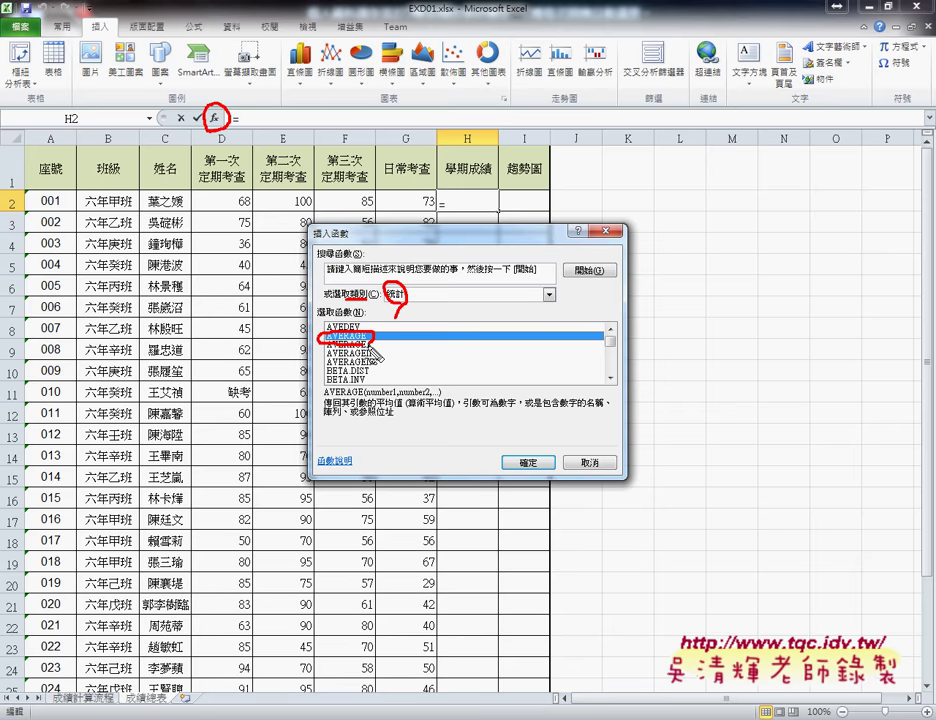
pyautogui.press('Escape')
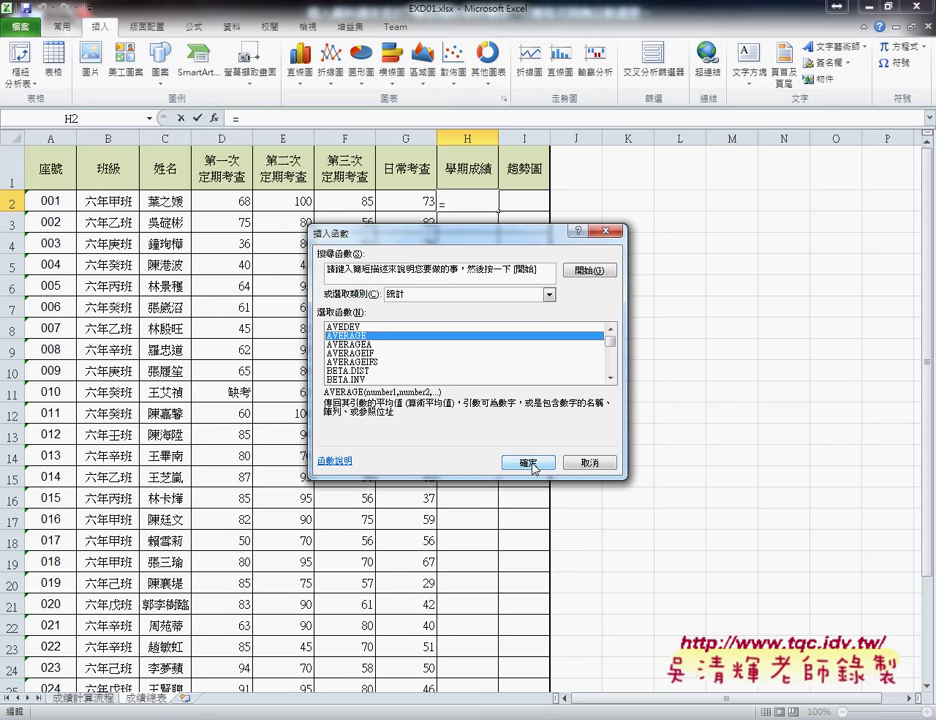
# Open AVERAGE's Function Arguments and set Number1 to D2:G2
pyautogui.click(532, 463)
pyautogui.moveTo(530, 247); pyautogui.dragTo(782, 224)
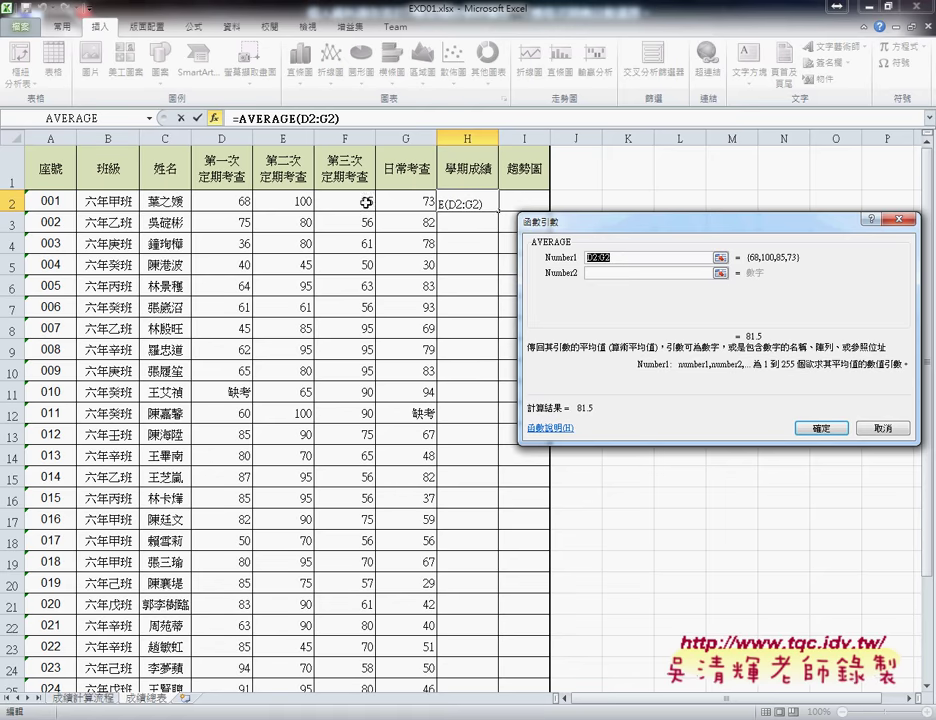
pyautogui.moveTo(227, 201); pyautogui.dragTo(410, 206)
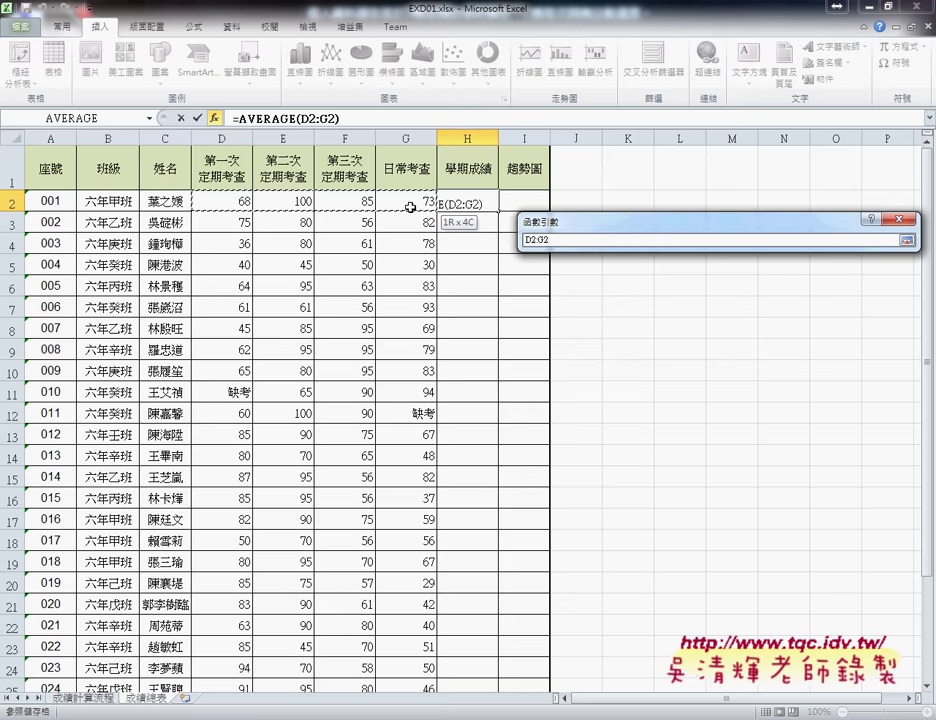
pyautogui.moveTo(410, 207); pyautogui.dragTo(410, 207)
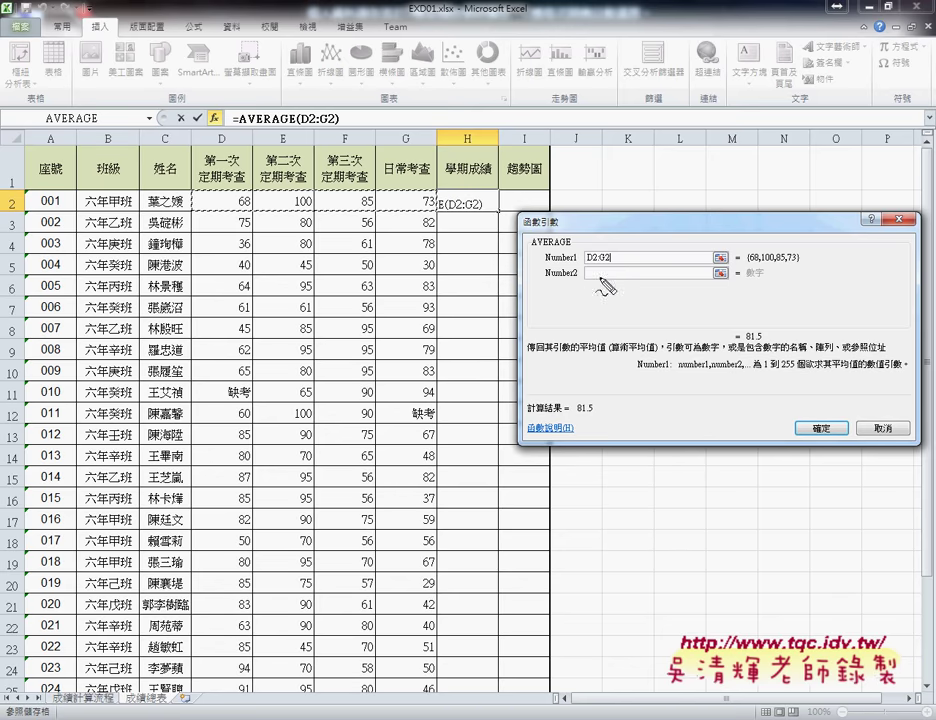
# Confirm so H2 holds =AVERAGE(D2:G2), showing 82
pyautogui.moveTo(250, 185); pyautogui.dragTo(258, 205)
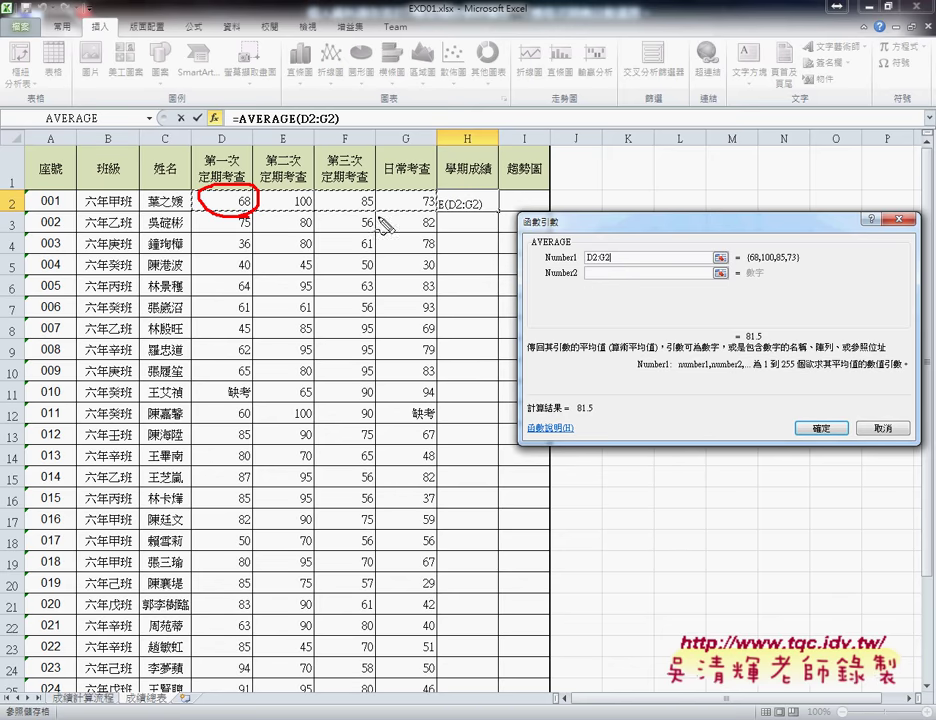
pyautogui.moveTo(436, 188); pyautogui.dragTo(428, 206)
pyautogui.moveTo(588, 266); pyautogui.dragTo(612, 266)
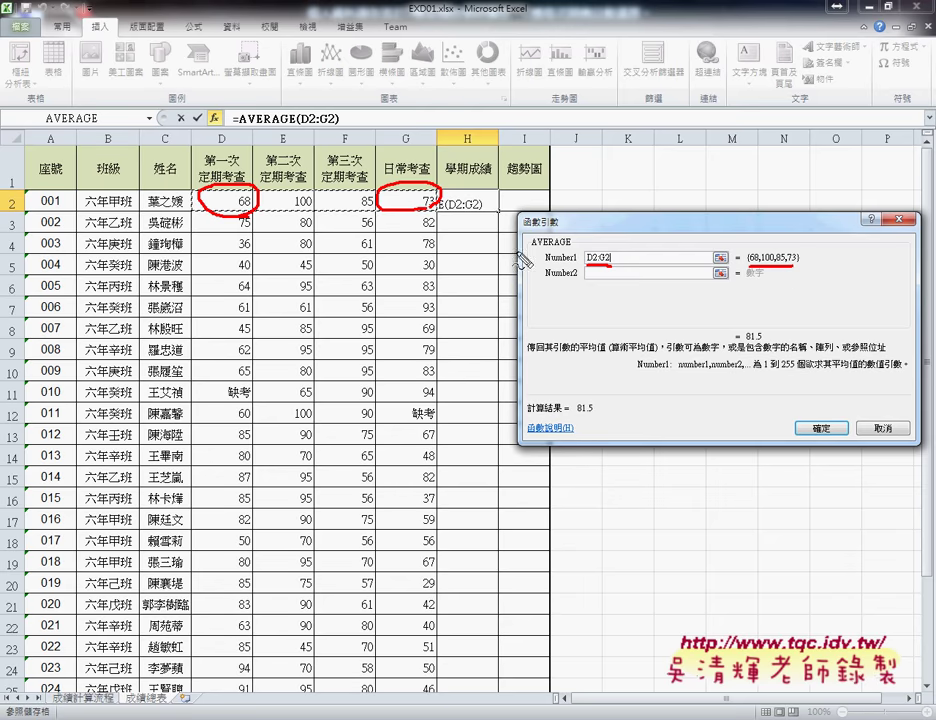
pyautogui.moveTo(748, 283); pyautogui.dragTo(798, 282)
pyautogui.moveTo(531, 247); pyautogui.dragTo(572, 246)
pyautogui.moveTo(737, 326)
pyautogui.mouseDown()
pyautogui.moveTo(772, 340)
pyautogui.moveTo(493, 224)
pyautogui.mouseUp()
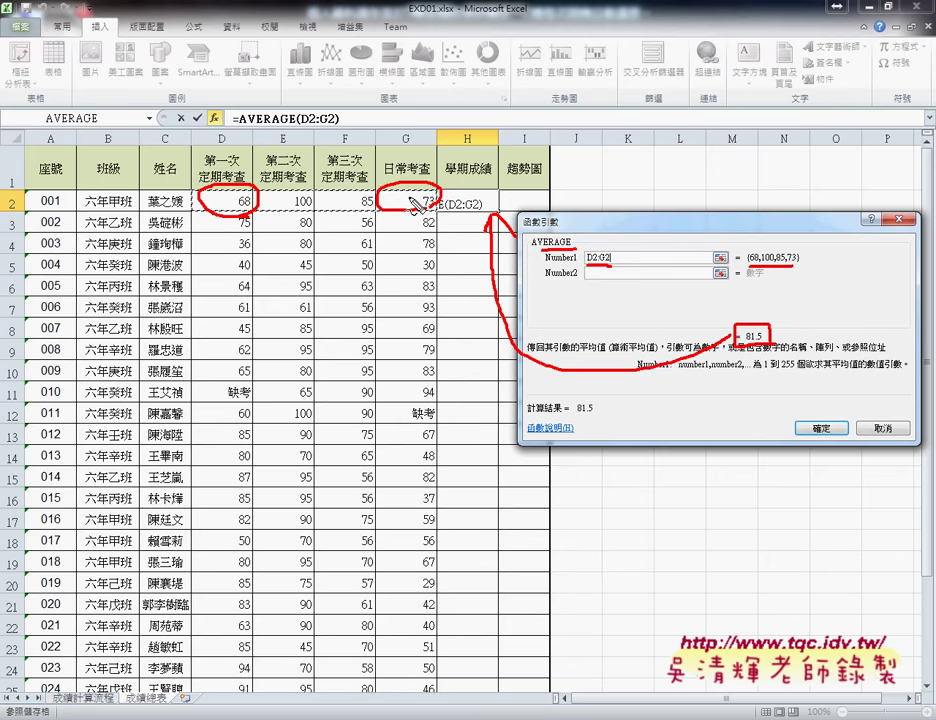
pyautogui.press('Escape')
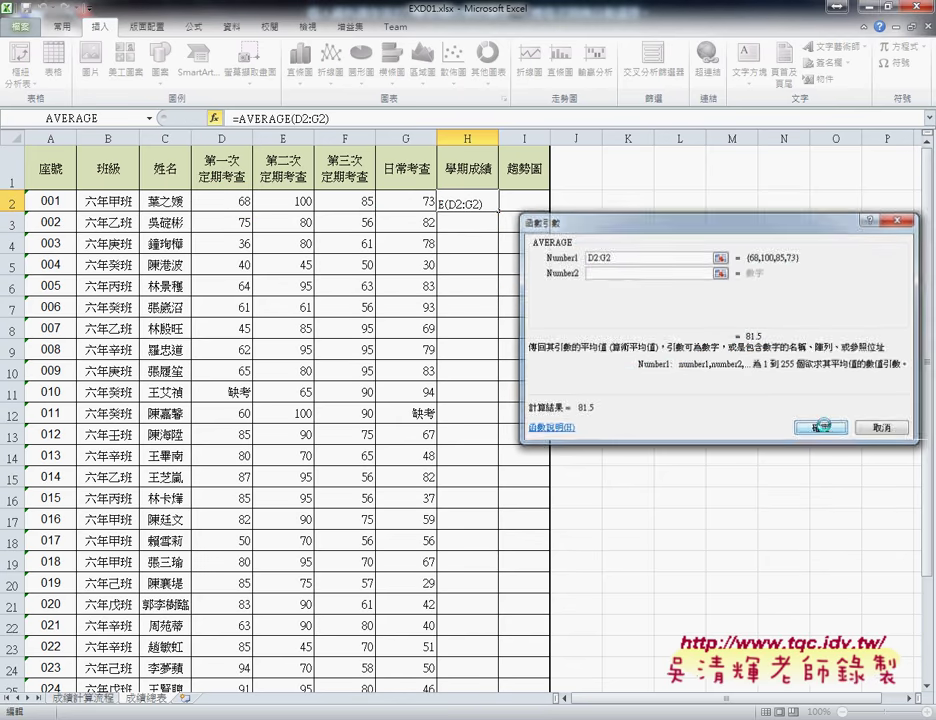
pyautogui.click(822, 427)
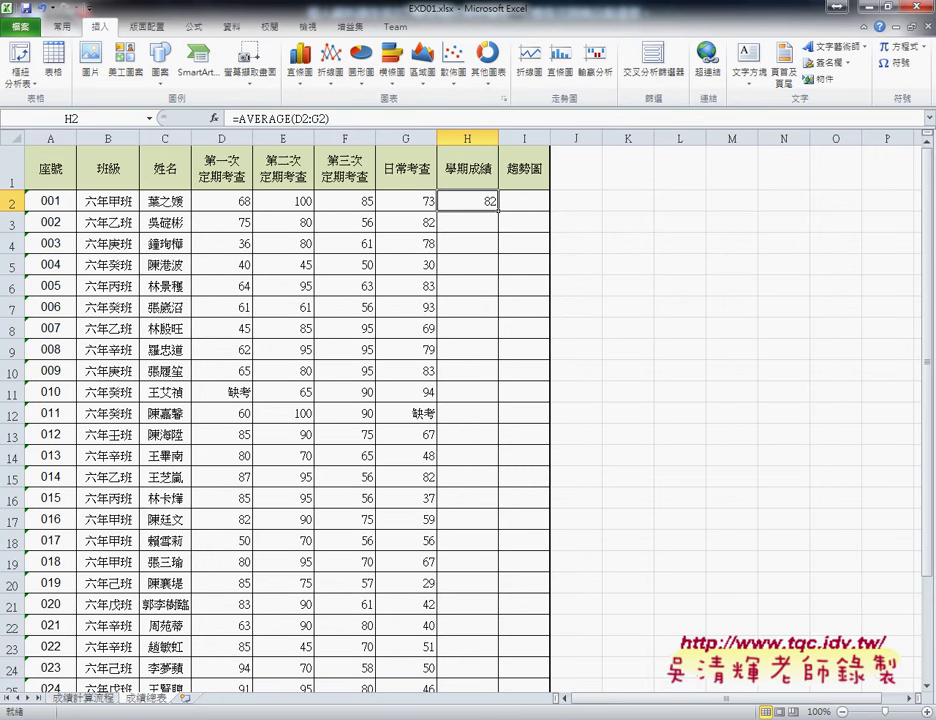
pyautogui.moveTo(305, 713)
pyautogui.click(300, 620)
pyautogui.click(70, 33)
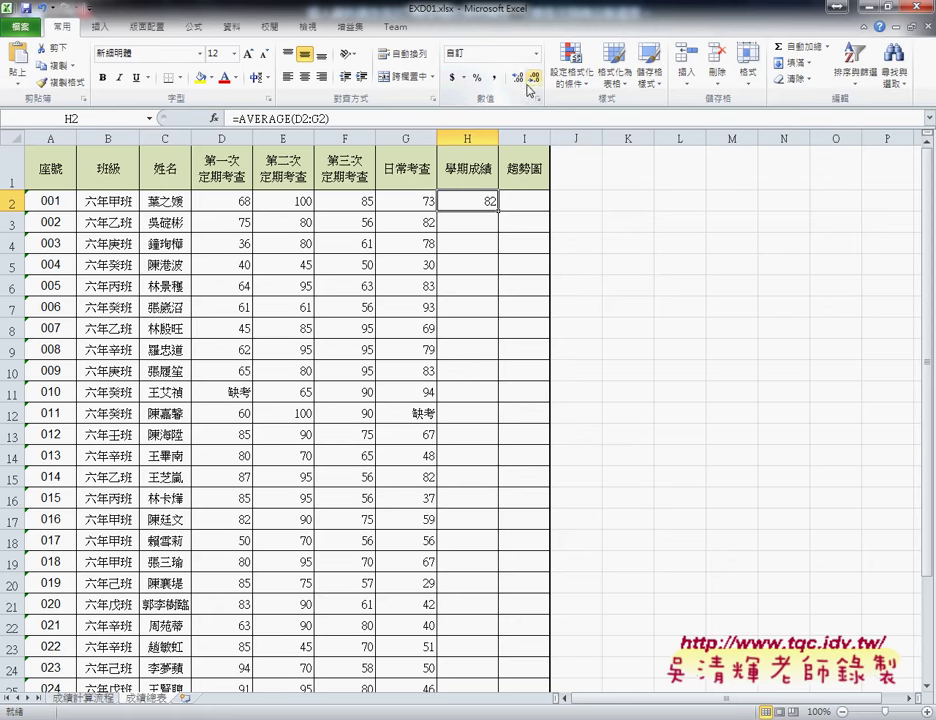
pyautogui.click(519, 87)
pyautogui.click(519, 87)
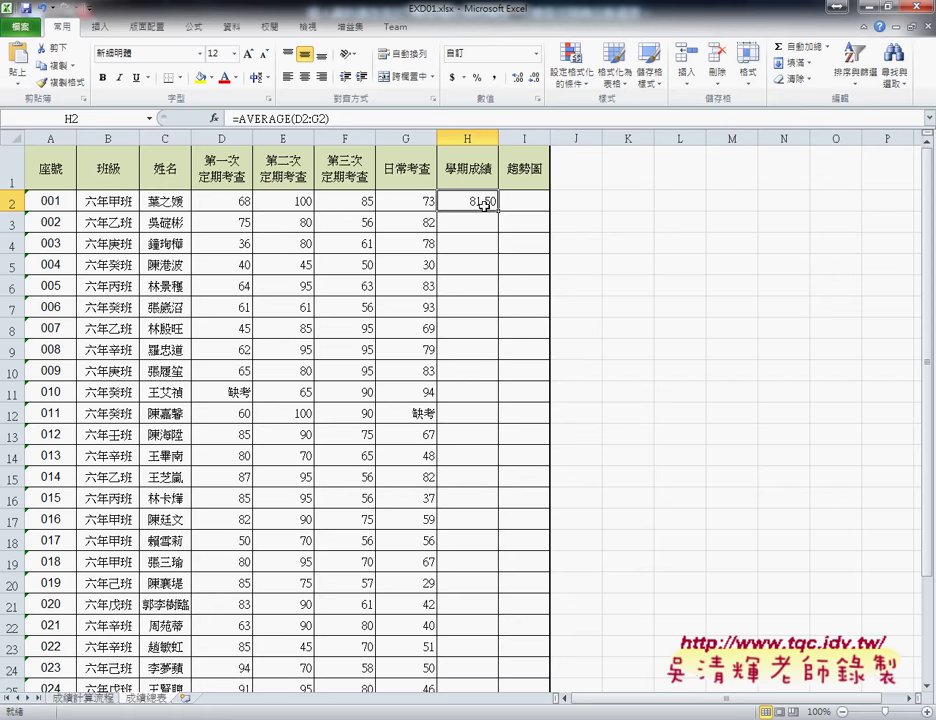
pyautogui.click(538, 80)
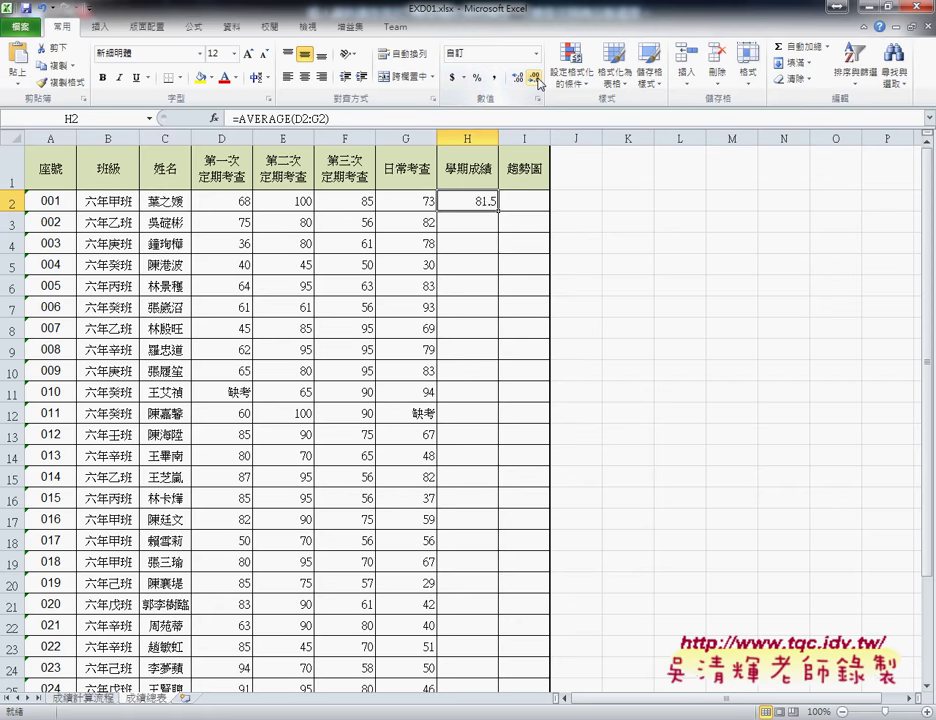
pyautogui.click(537, 80)
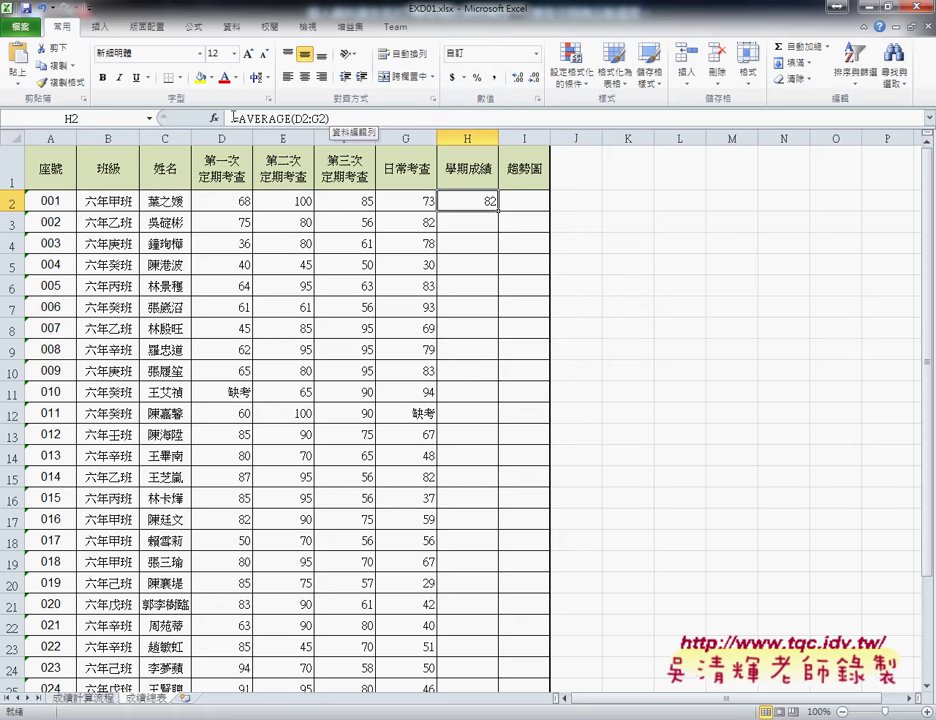
pyautogui.moveTo(240, 118)
pyautogui.mouseDown()
pyautogui.moveTo(305, 122)
pyautogui.moveTo(290, 117)
pyautogui.mouseUp()
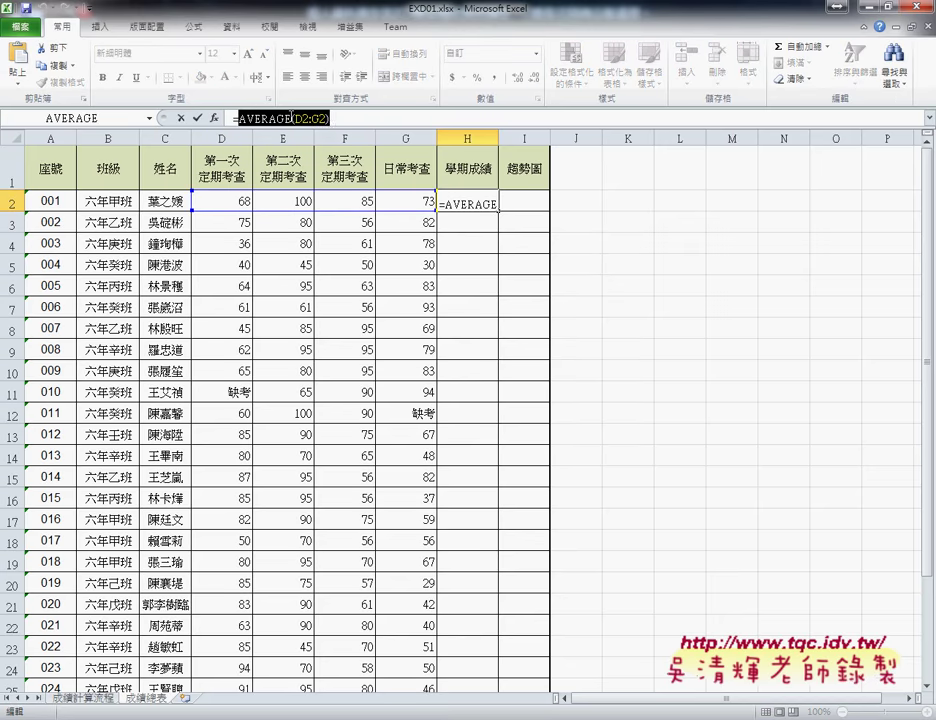
# Cut AVERAGE from H2's formula and show the 數學與三角函數 category in Insert Function
pyautogui.rightClick(290, 117)
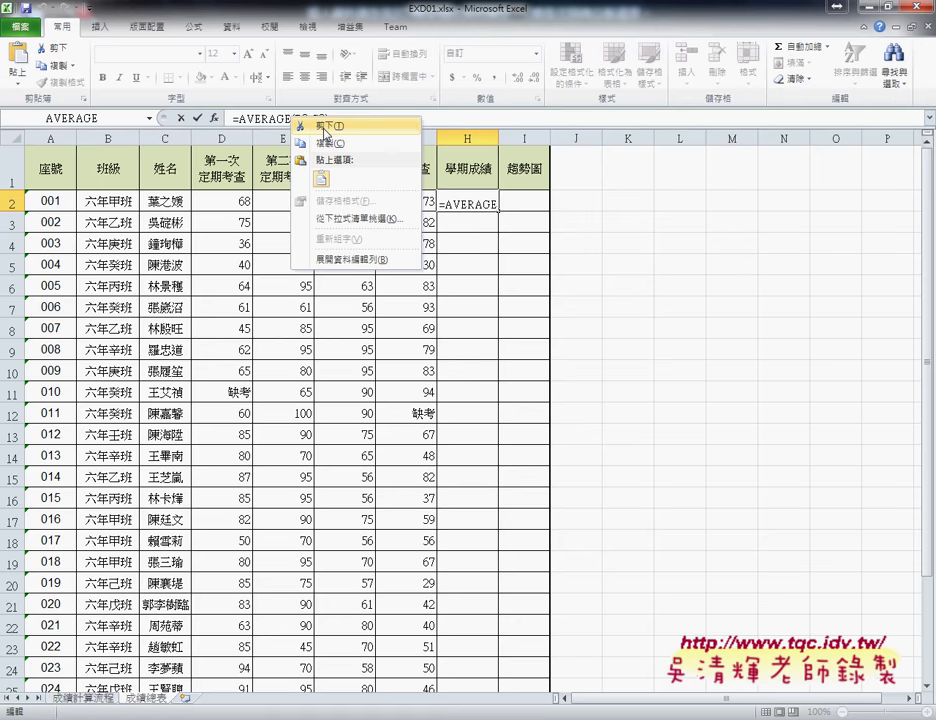
pyautogui.click(325, 128)
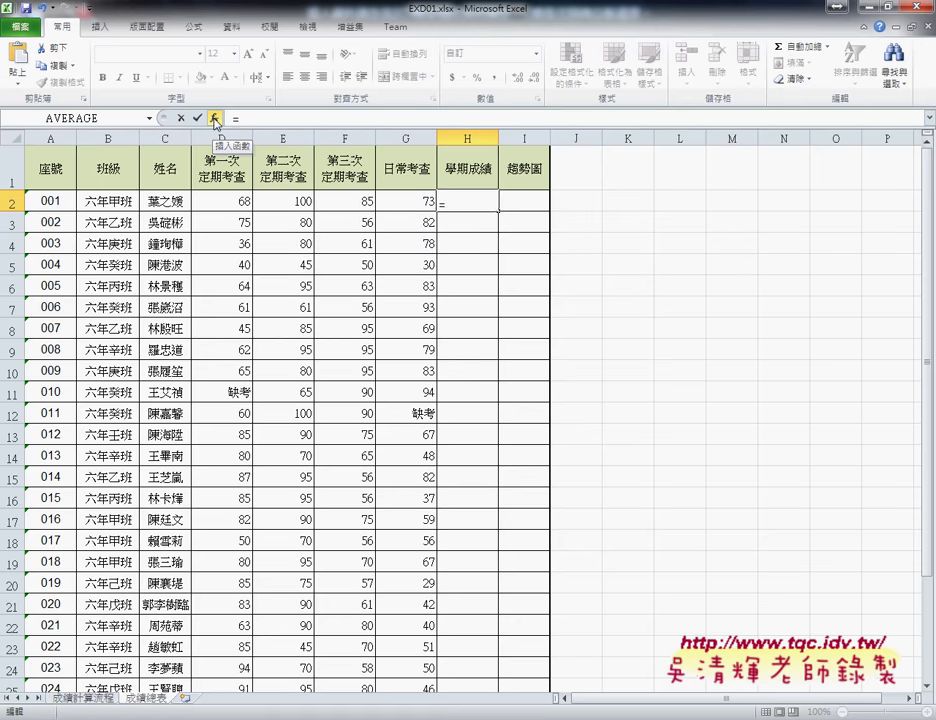
pyautogui.click(215, 119)
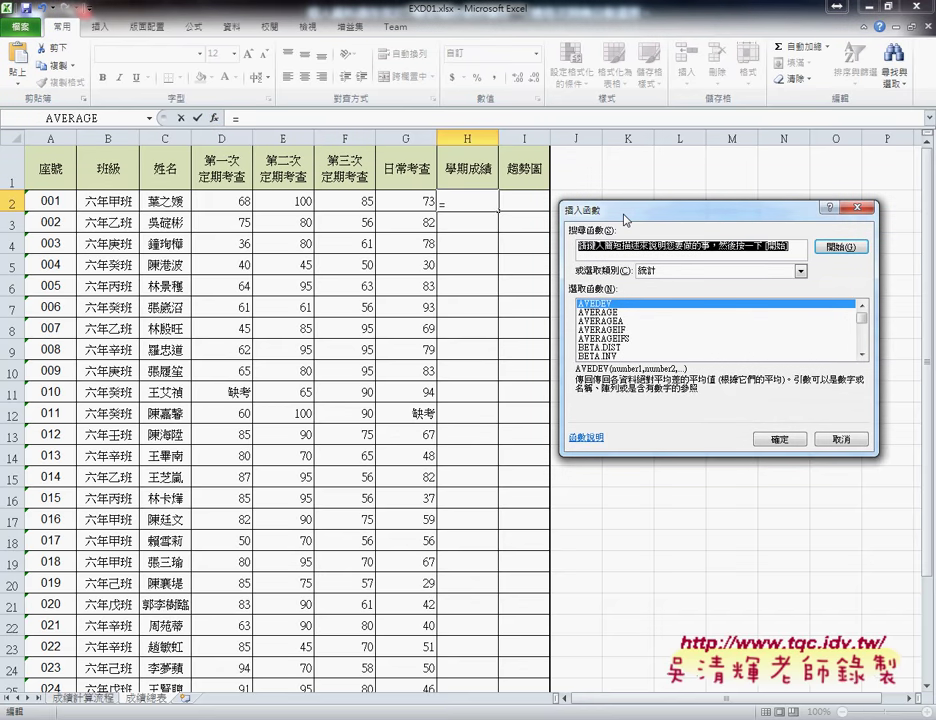
pyautogui.moveTo(619, 214); pyautogui.dragTo(309, 179)
pyautogui.click(384, 237)
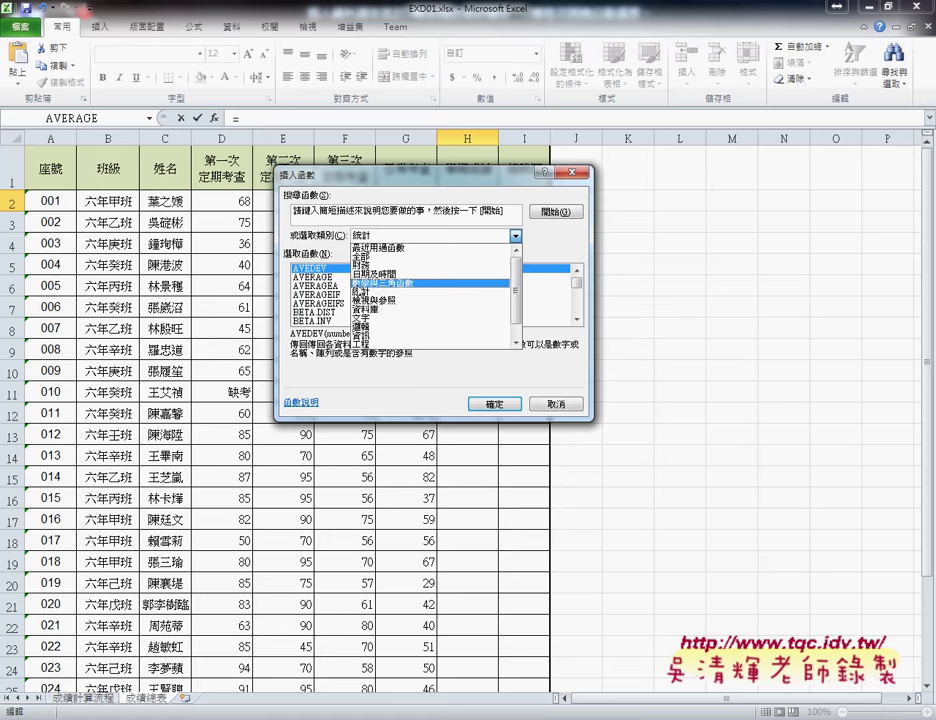
pyautogui.click(398, 283)
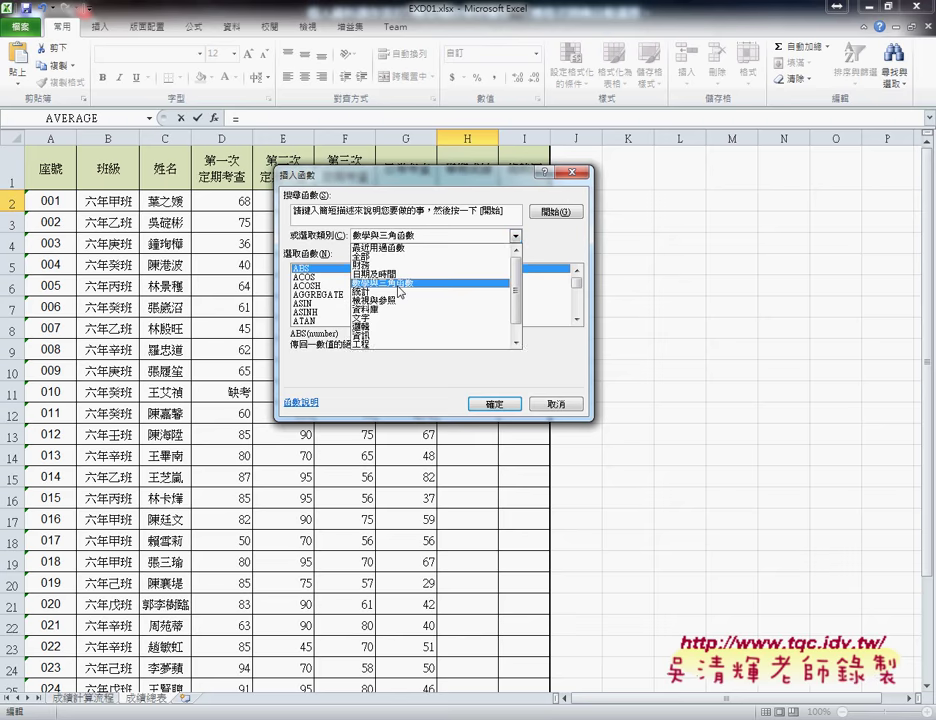
# Scroll the function list, select ROUND and confirm to open its arguments
pyautogui.click(576, 319)
pyautogui.click(576, 319)
pyautogui.click(576, 319)
pyautogui.click(576, 319)
pyautogui.click(576, 319)
pyautogui.click(576, 319)
pyautogui.tripleClick(576, 319)
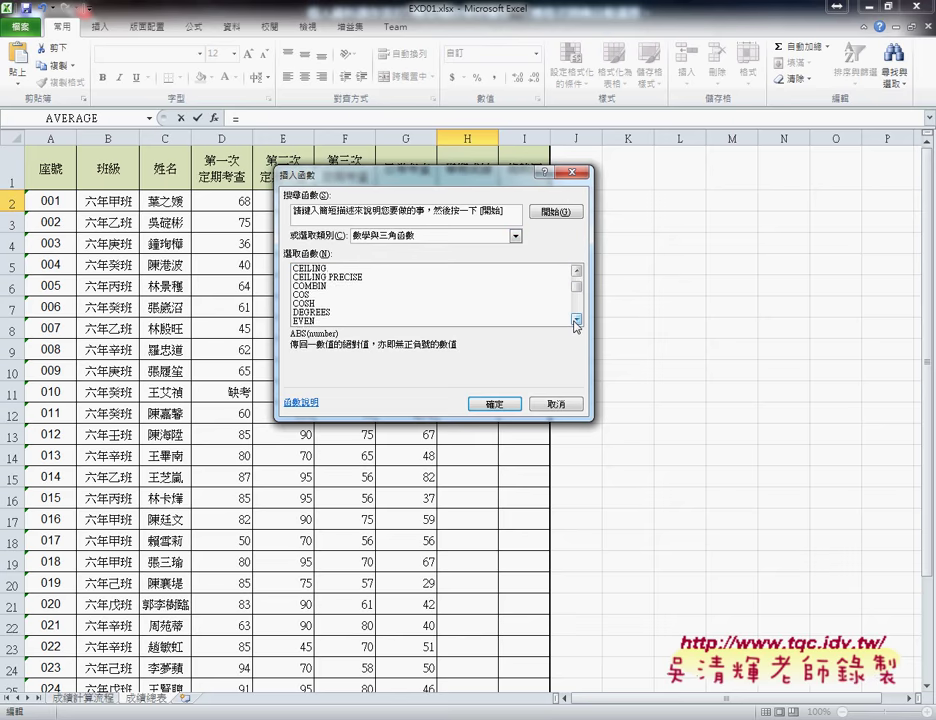
pyautogui.tripleClick(576, 319)
pyautogui.tripleClick(576, 319)
pyautogui.click(576, 319)
pyautogui.tripleClick(576, 319)
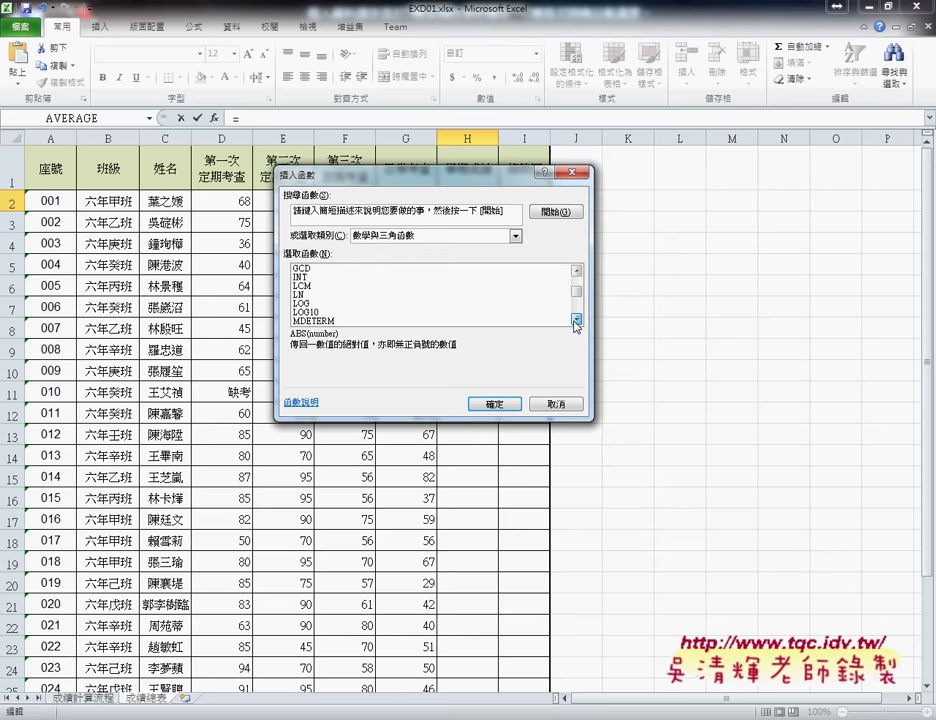
pyautogui.tripleClick(576, 319)
pyautogui.tripleClick(576, 319)
pyautogui.doubleClick(576, 319)
pyautogui.doubleClick(576, 319)
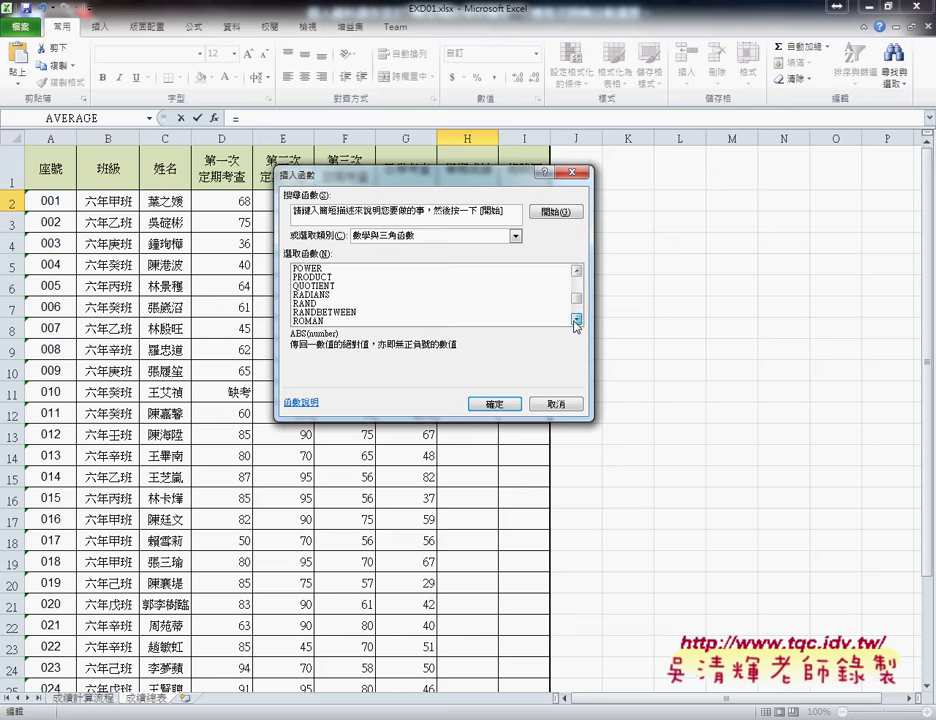
pyautogui.click(576, 319)
pyautogui.click(576, 319)
pyautogui.click(354, 312)
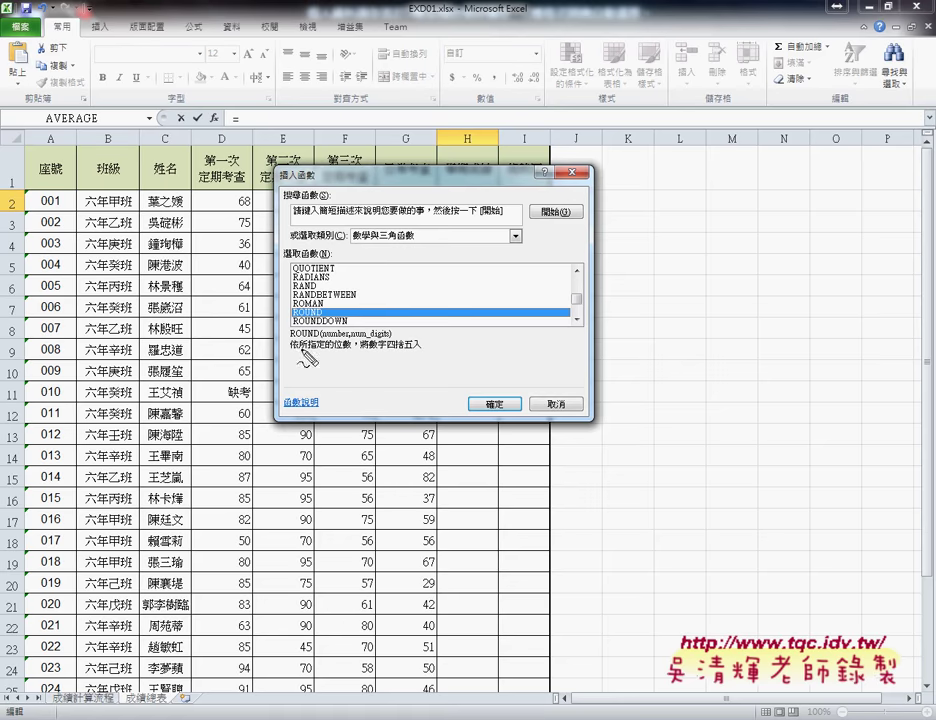
pyautogui.moveTo(378, 350); pyautogui.dragTo(419, 349)
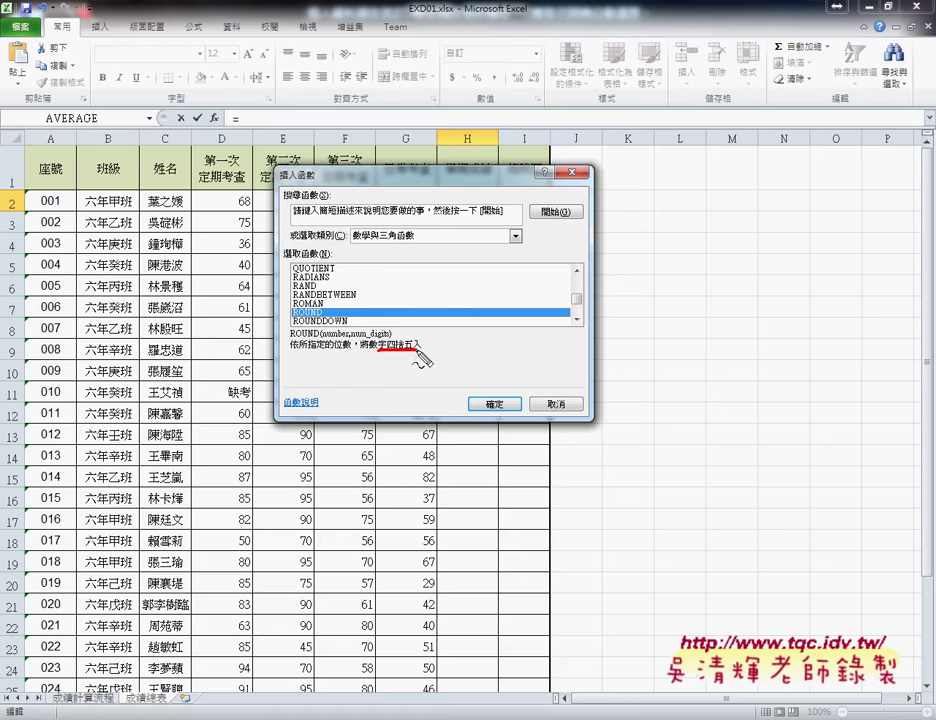
pyautogui.moveTo(322, 338); pyautogui.dragTo(345, 337)
pyautogui.moveTo(324, 338)
pyautogui.mouseDown()
pyautogui.moveTo(391, 338)
pyautogui.moveTo(364, 350)
pyautogui.mouseUp()
pyautogui.press('Escape')
pyautogui.click(498, 404)
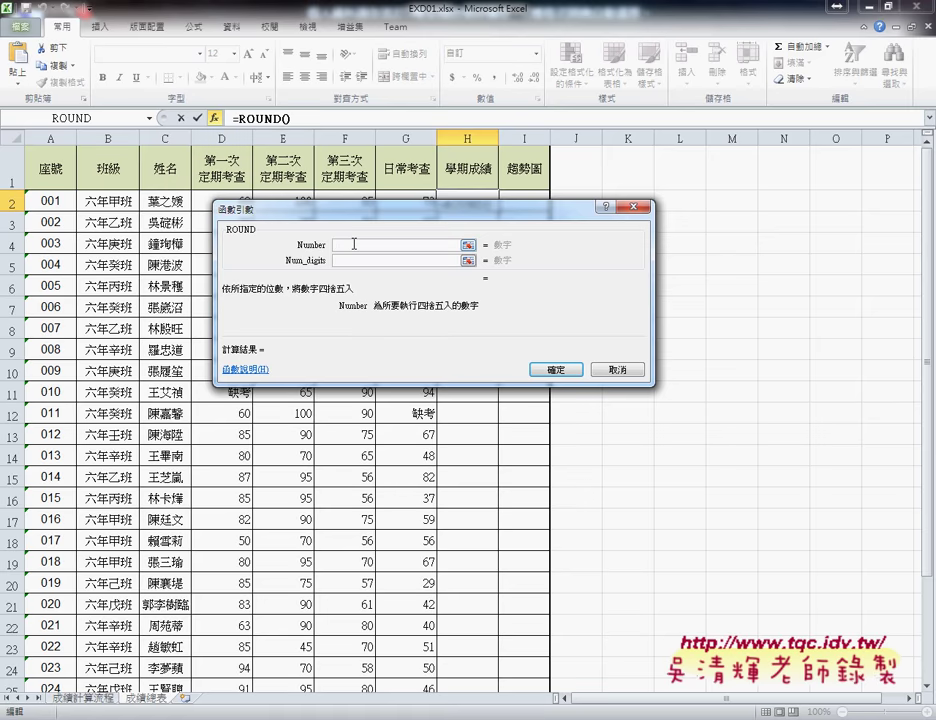
# Paste AVERAGE(D2:G2) into Number and try Num_digits values 0, 1, 2 and -1
pyautogui.rightClick(353, 244)
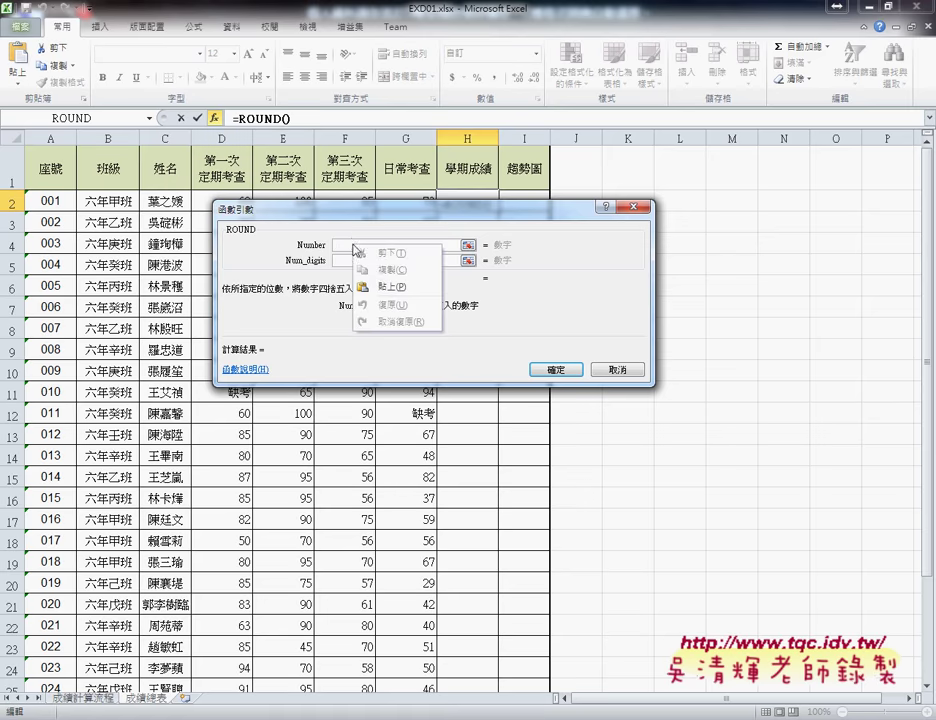
pyautogui.click(389, 288)
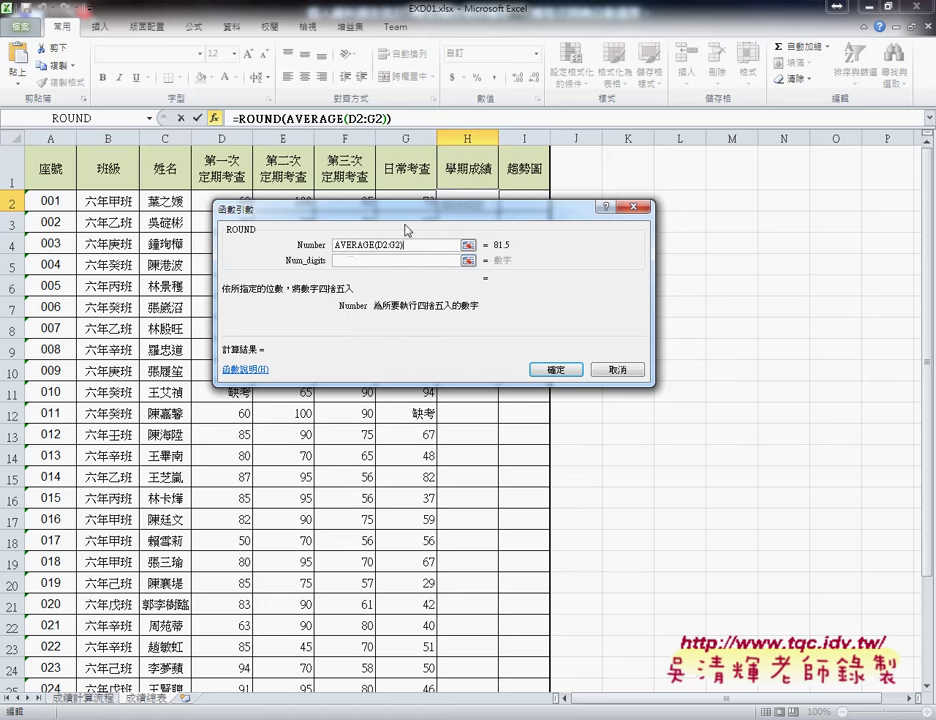
pyautogui.click(386, 261)
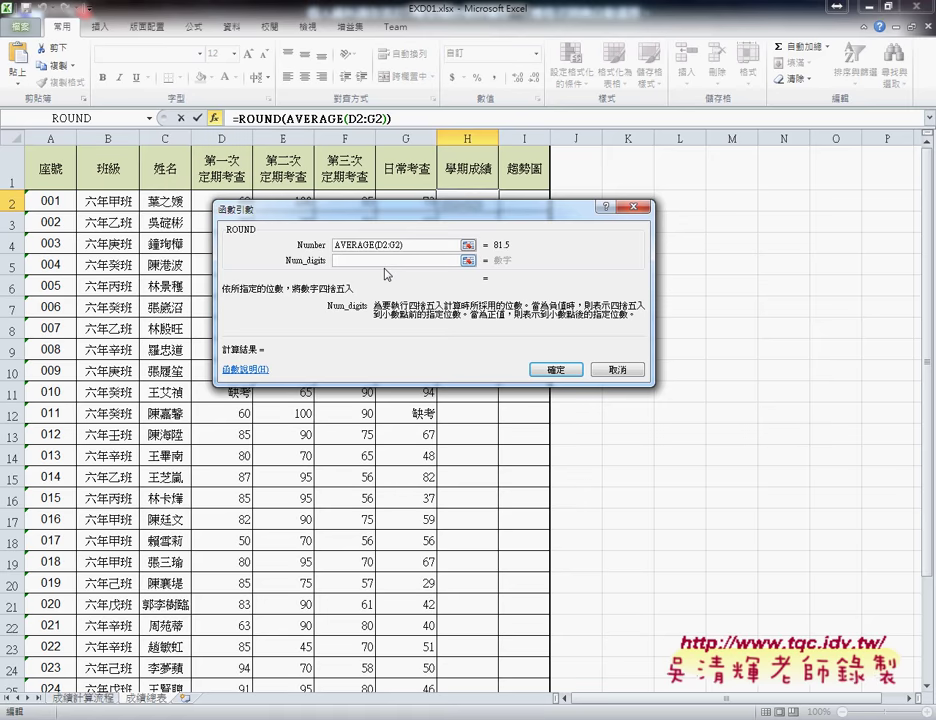
pyautogui.write('0')
pyautogui.press('BackSpace')
pyautogui.write('1')
pyautogui.press('BackSpace')
pyautogui.write('2')
pyautogui.press('BackSpace')
pyautogui.write('-')
pyautogui.write('1')
# Set Num_digits to 0 and confirm, giving =ROUND(AVERAGE(D2:G2),0) in H2
pyautogui.moveTo(341, 261); pyautogui.dragTo(330, 265)
pyautogui.write('0')
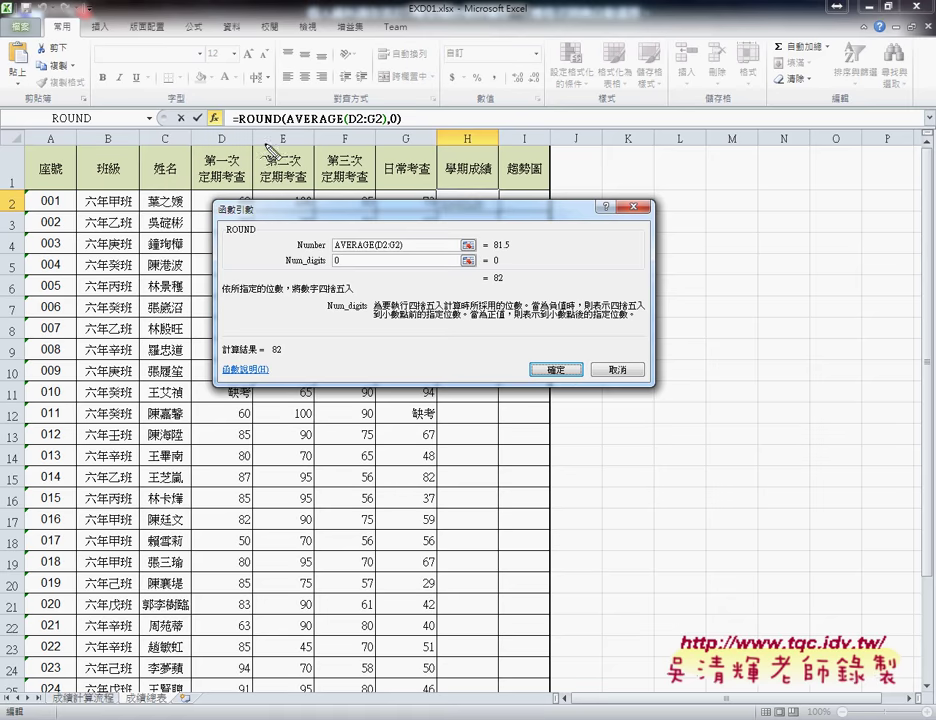
pyautogui.moveTo(222, 127); pyautogui.dragTo(402, 121)
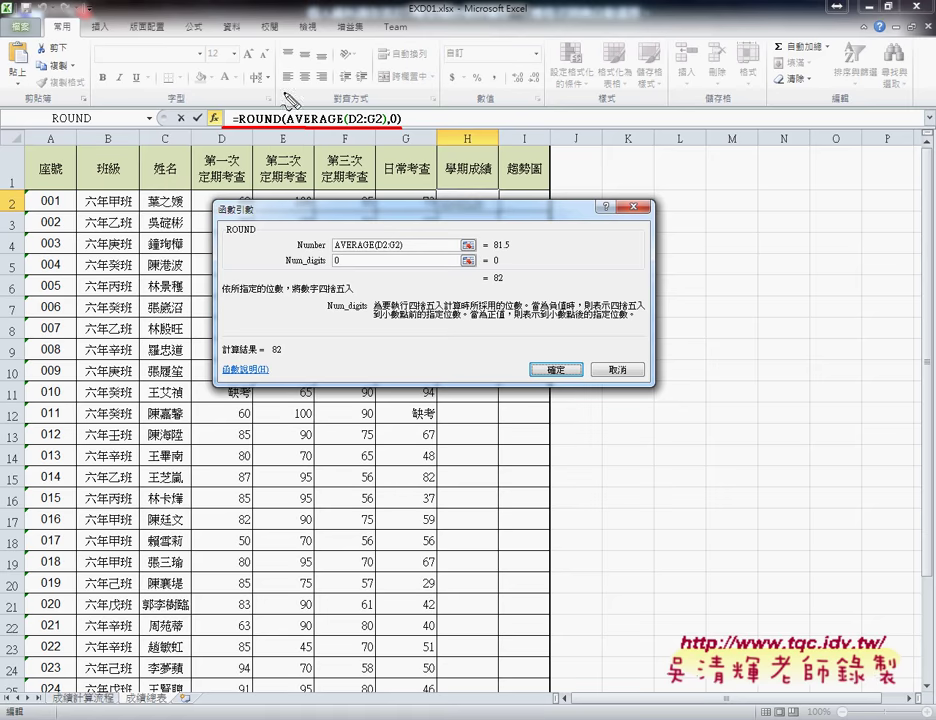
pyautogui.moveTo(255, 74); pyautogui.dragTo(305, 106)
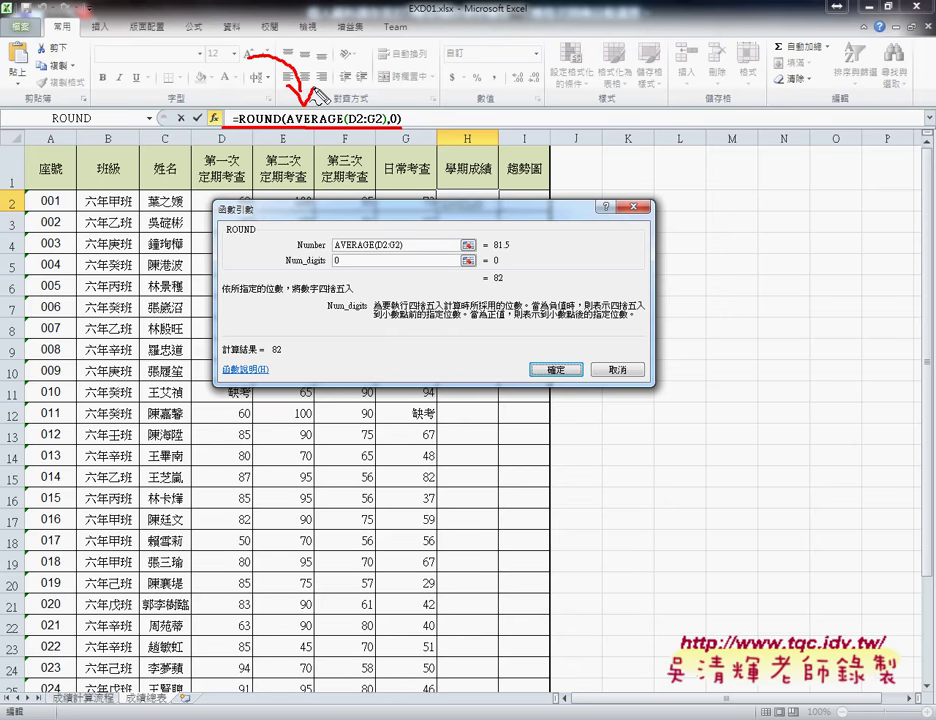
pyautogui.press('Escape')
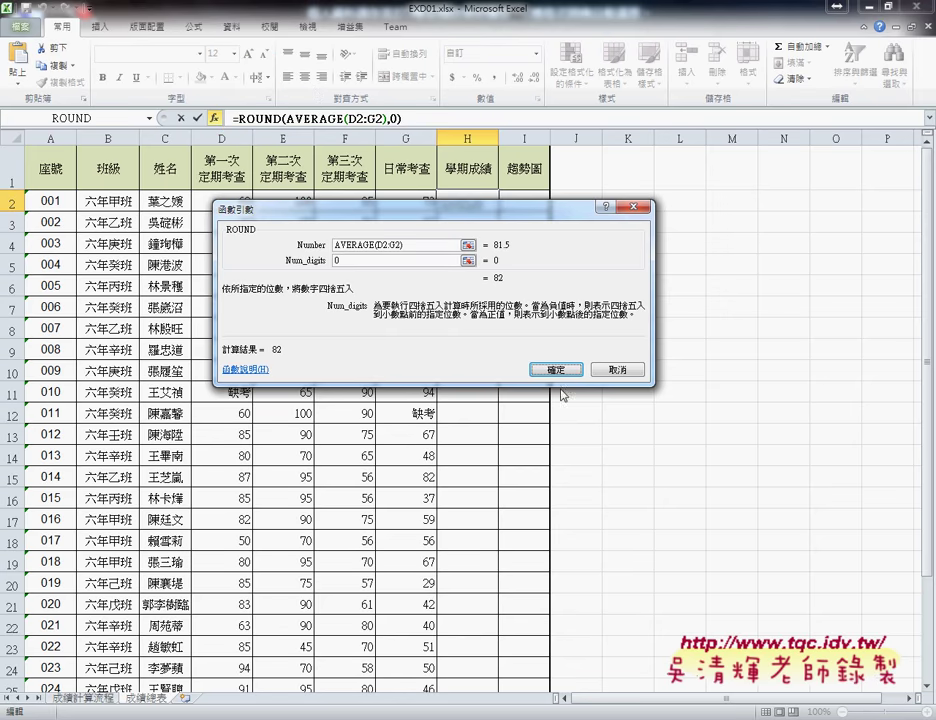
pyautogui.click(556, 369)
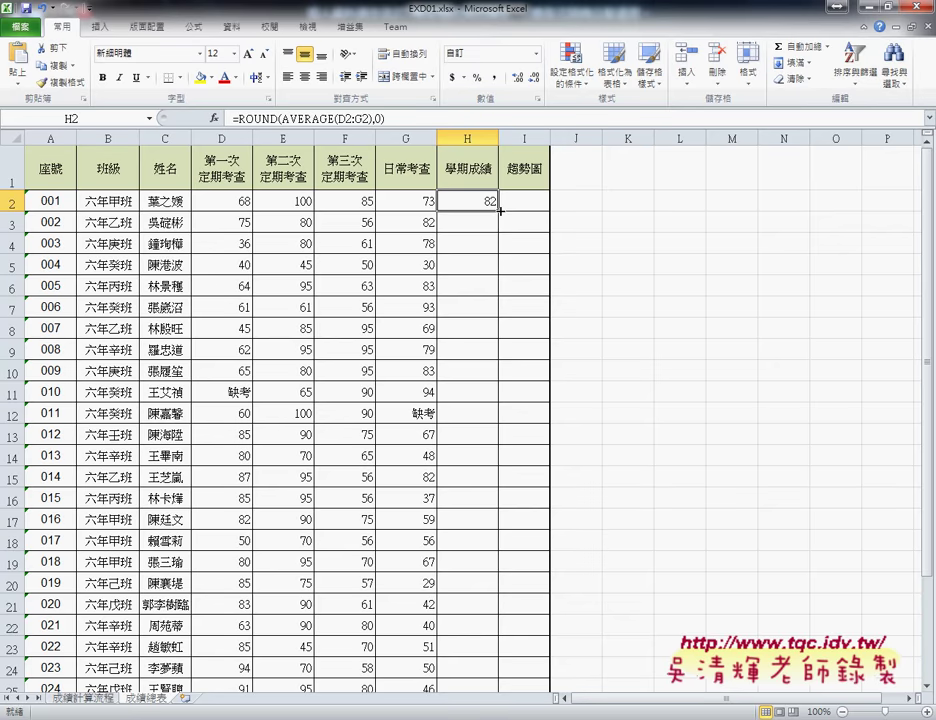
# Fill H2's rounded average formula down to H31, then bring the task PDF forward
pyautogui.moveTo(500, 210); pyautogui.dragTo(501, 678)
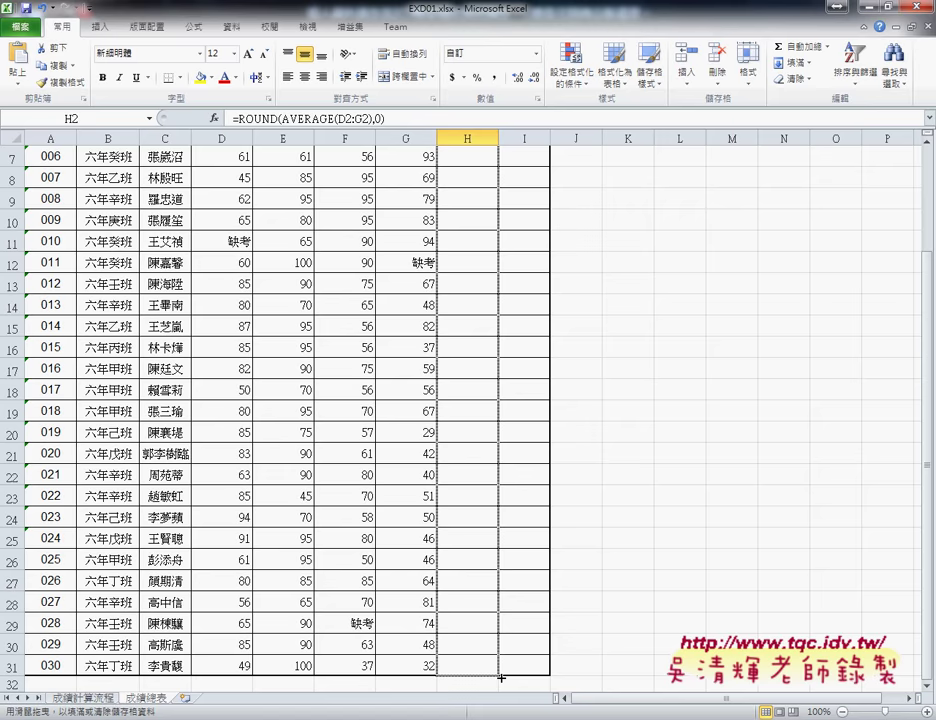
pyautogui.moveTo(501, 678); pyautogui.dragTo(501, 679)
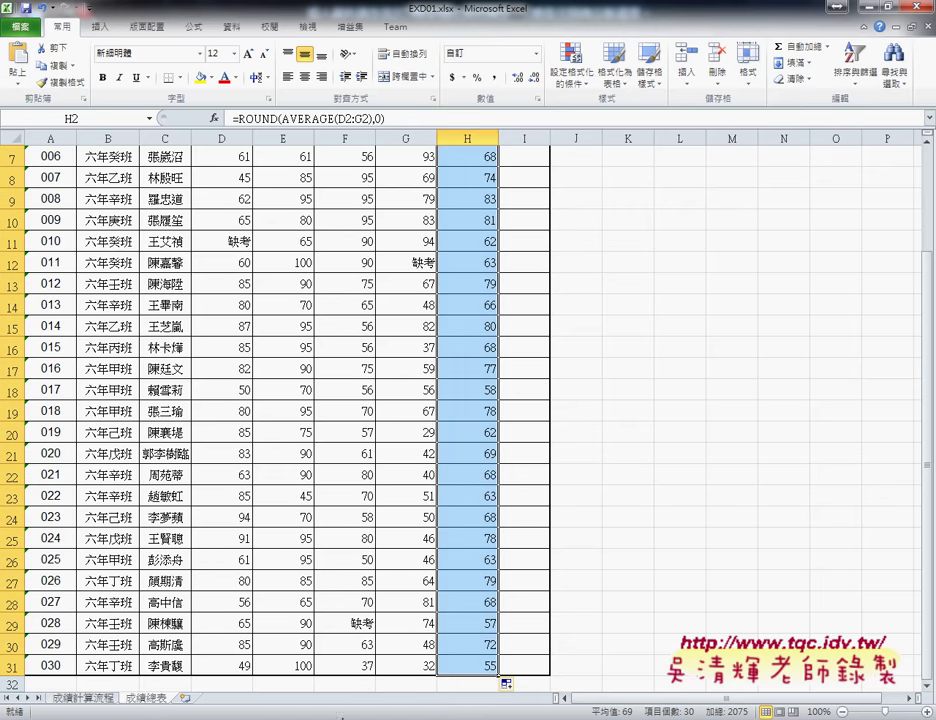
pyautogui.click(310, 630)
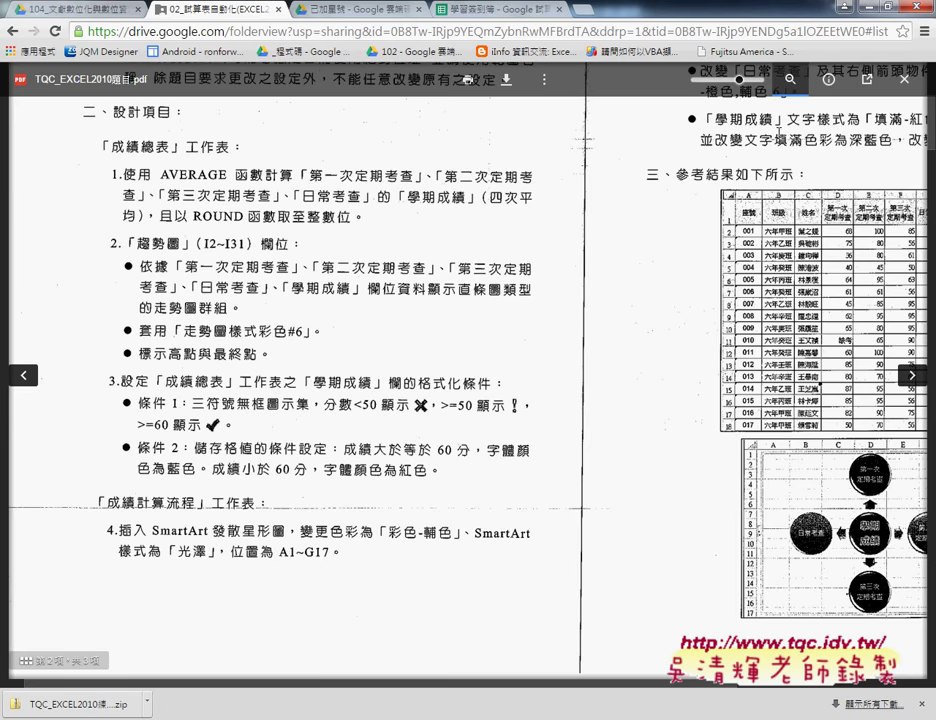
# Back in EXD01.xlsx select H2, step right to I2, then switch to 102.xlsx
pyautogui.click(843, 7)
pyautogui.scroll(2, 510, 231)
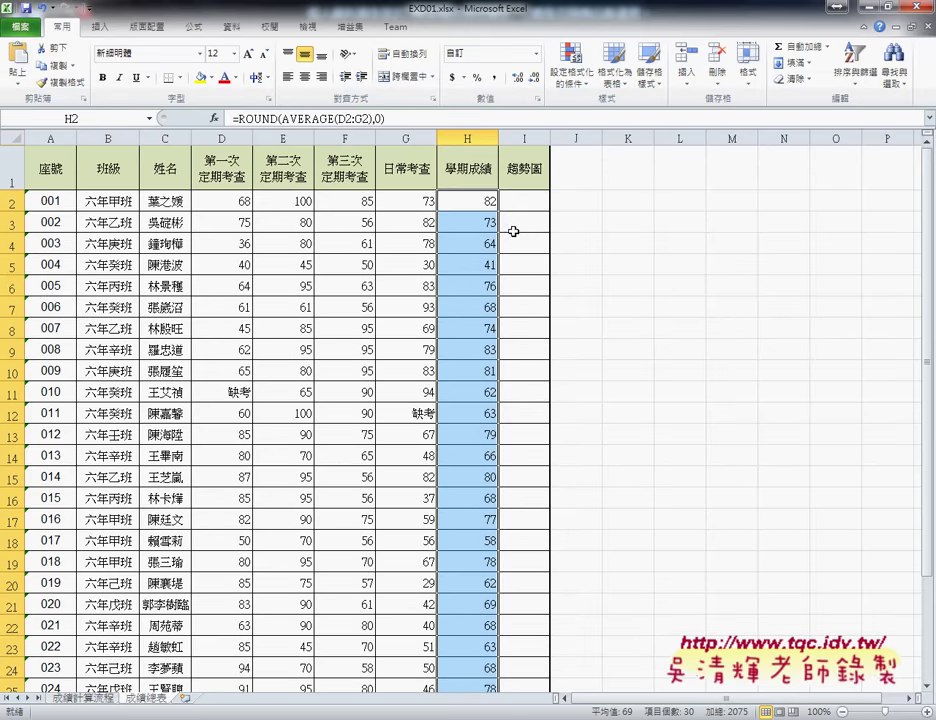
pyautogui.click(481, 201)
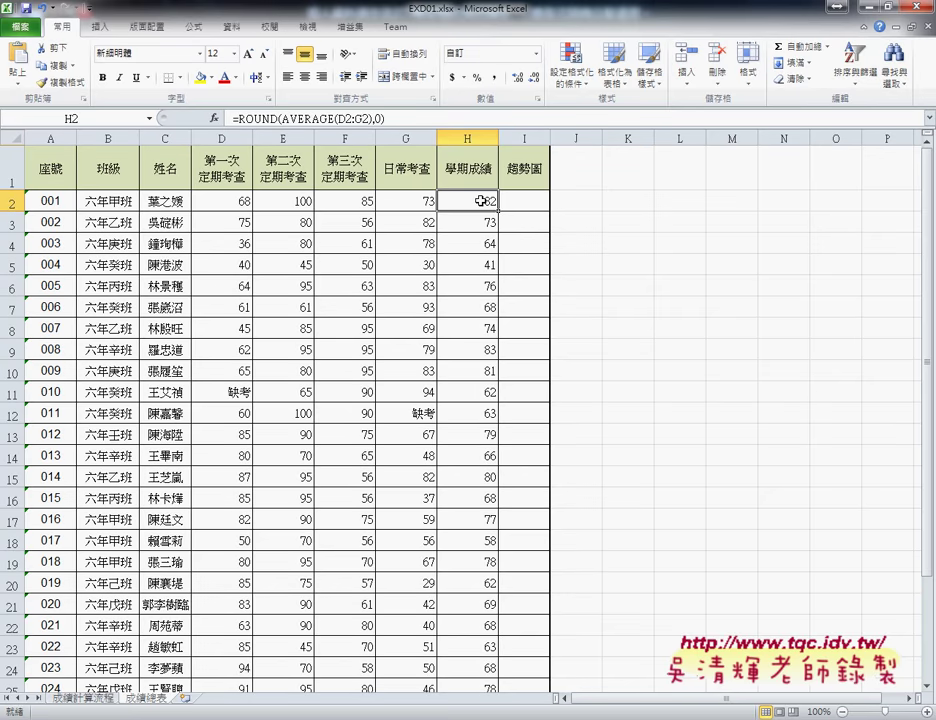
pyautogui.press('Right')
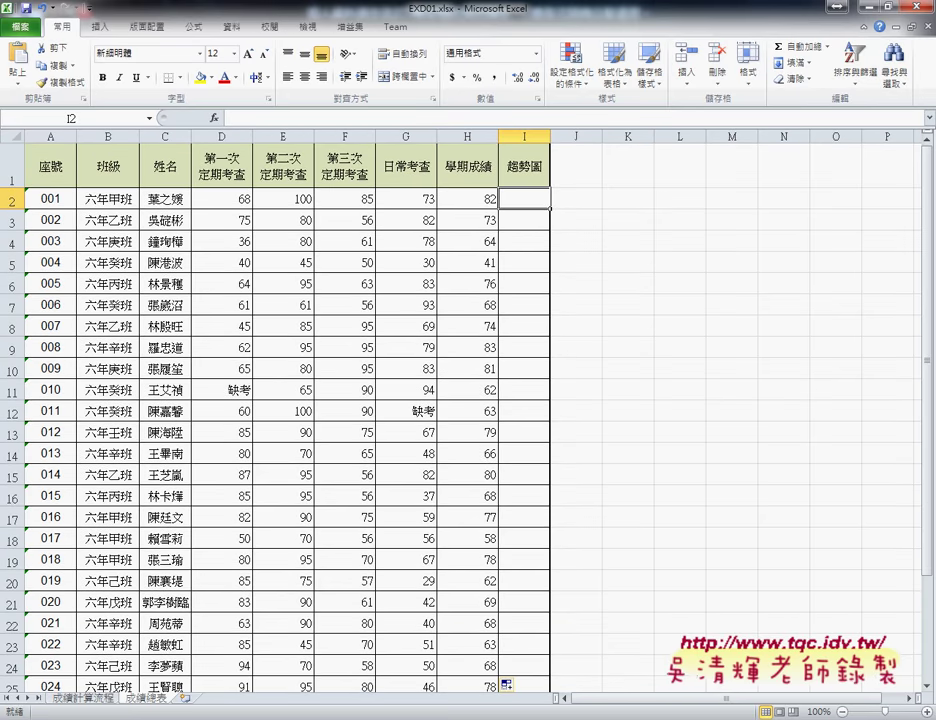
pyautogui.click(366, 672)
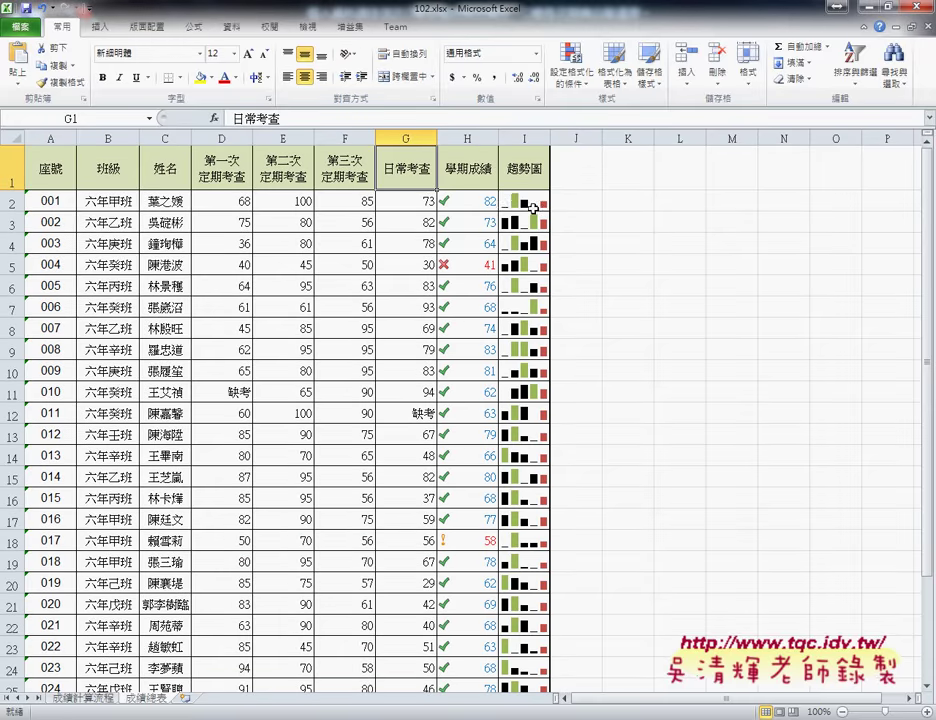
# Open the TQC PDF and underline the trend-chart, sparkline, colourful style and high-point requirements
pyautogui.moveTo(302, 716)
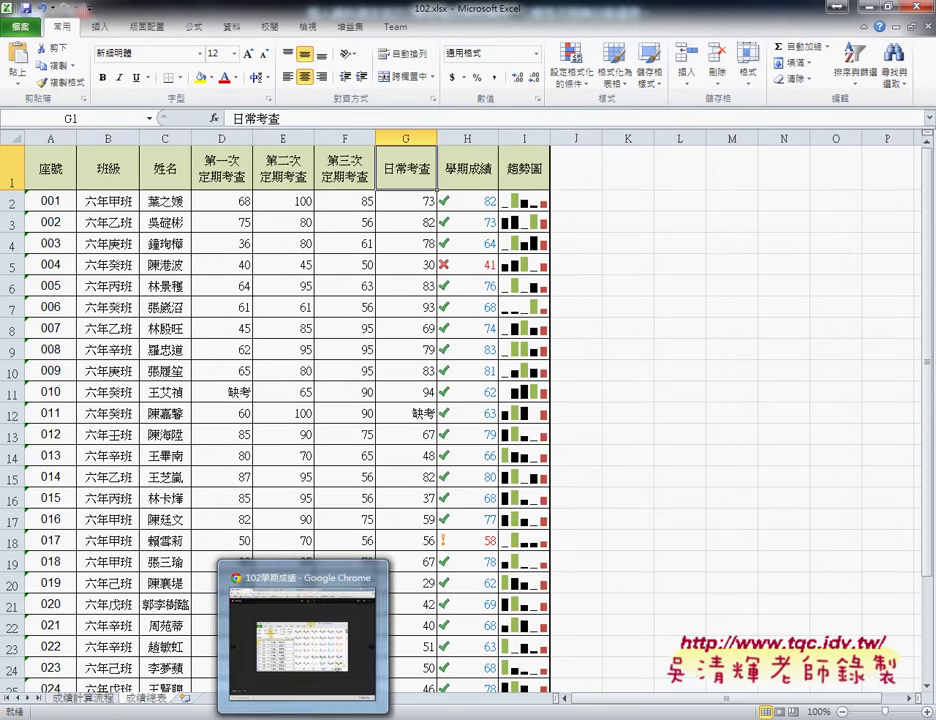
pyautogui.click(313, 662)
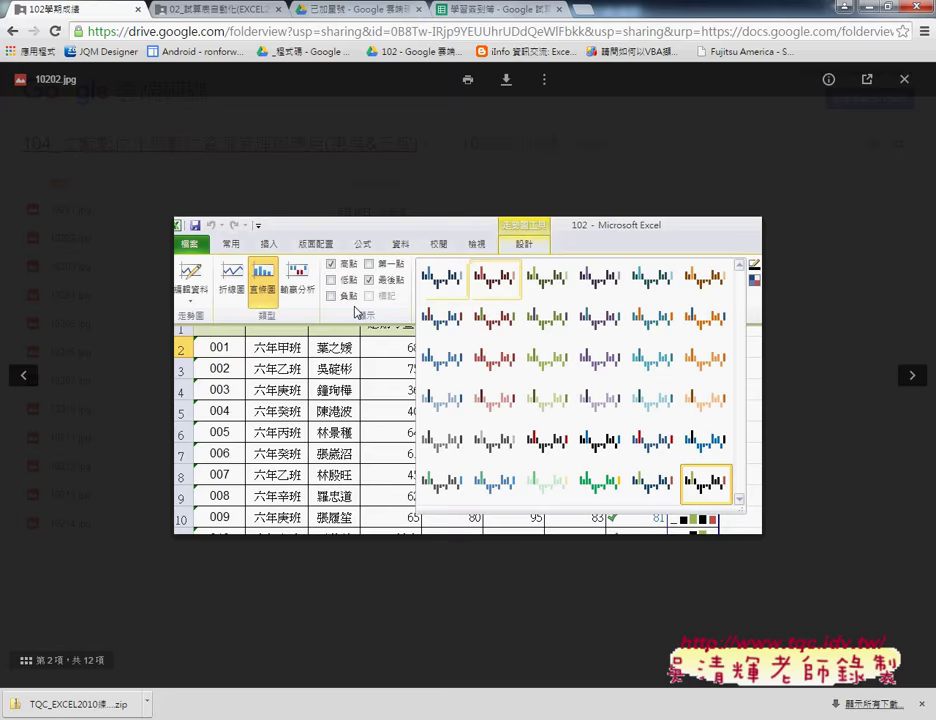
pyautogui.click(229, 11)
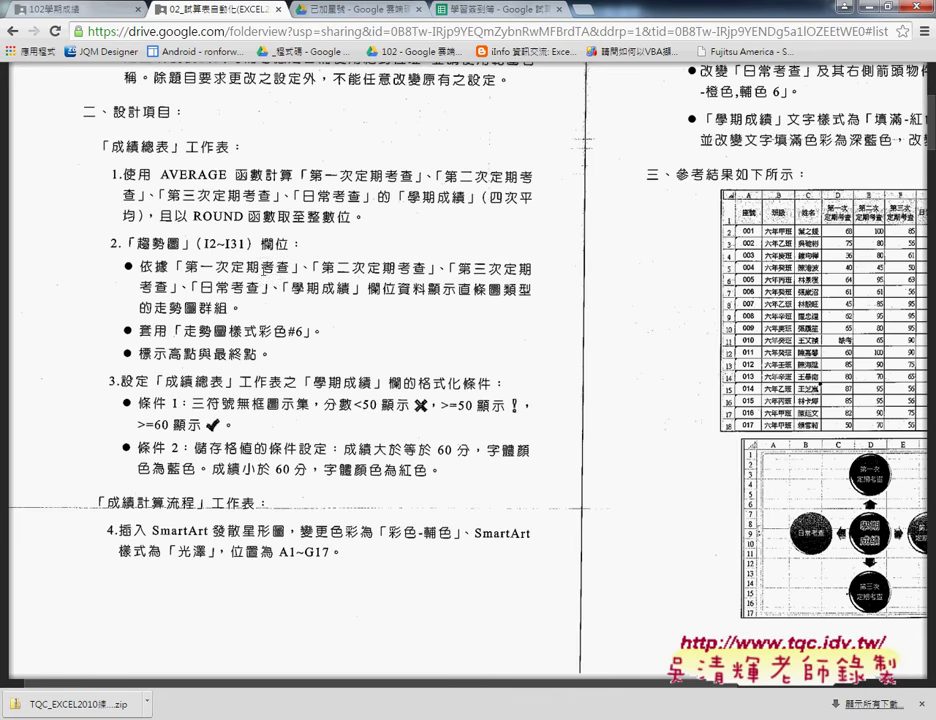
pyautogui.moveTo(229, 288)
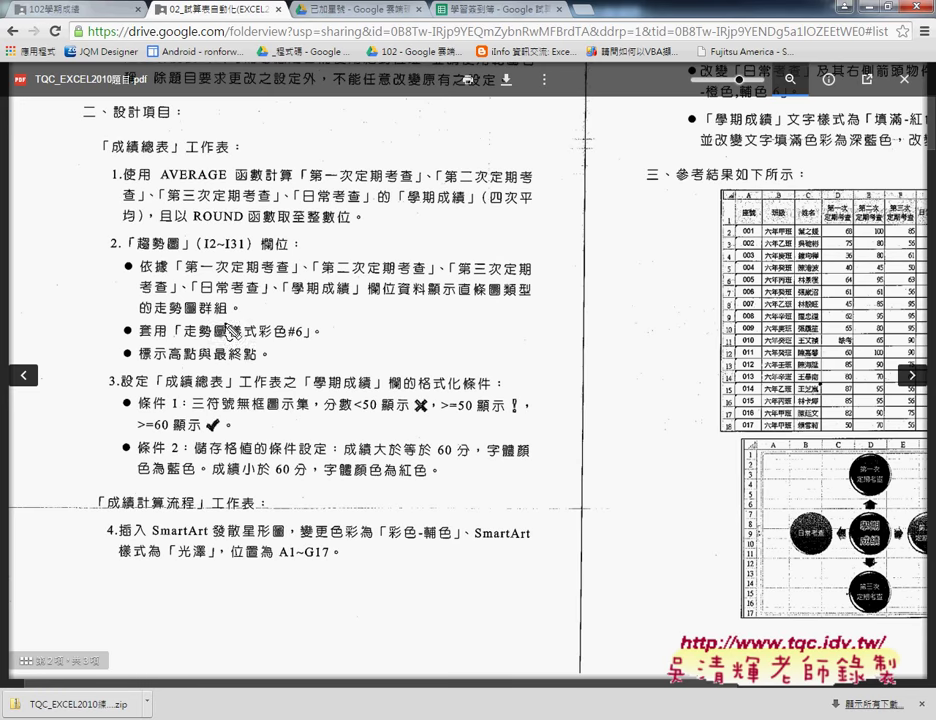
pyautogui.moveTo(138, 265); pyautogui.dragTo(178, 264)
pyautogui.moveTo(185, 339); pyautogui.dragTo(217, 338)
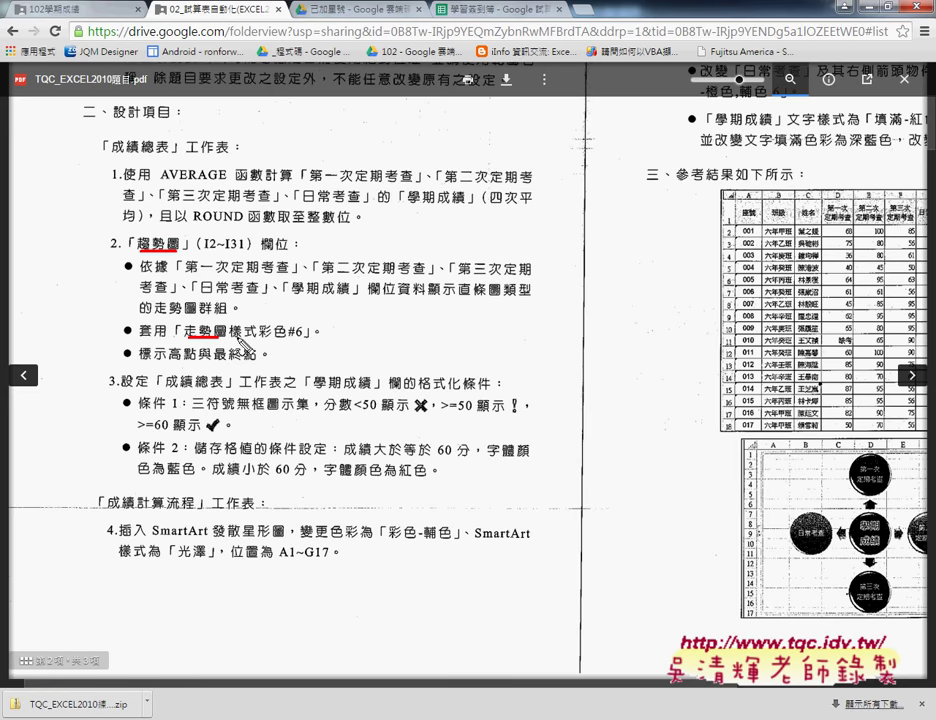
pyautogui.moveTo(259, 341); pyautogui.dragTo(303, 339)
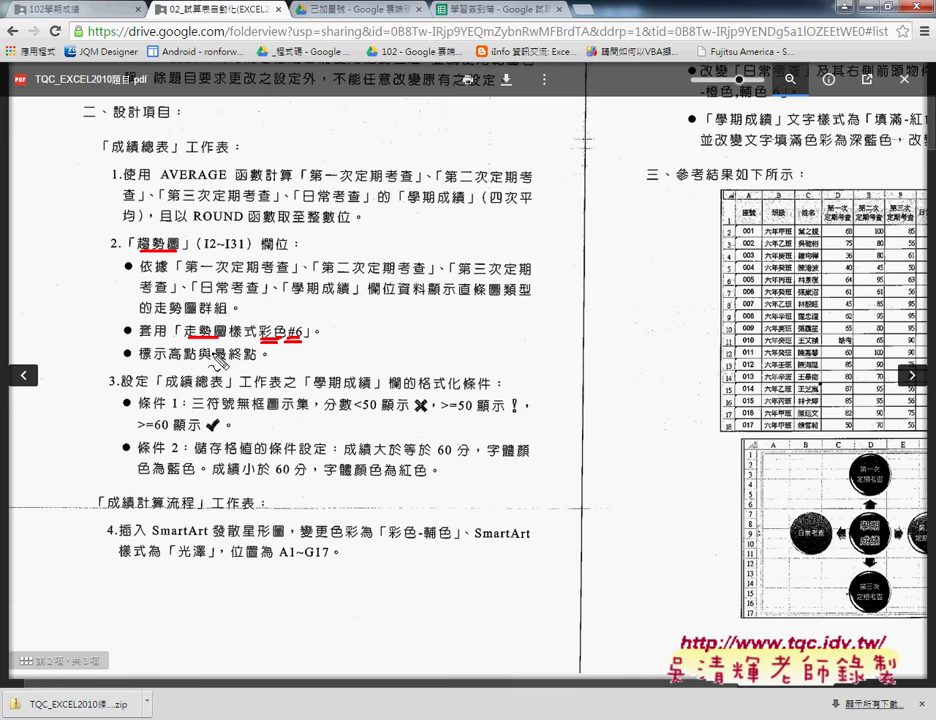
pyautogui.moveTo(170, 363); pyautogui.dragTo(258, 362)
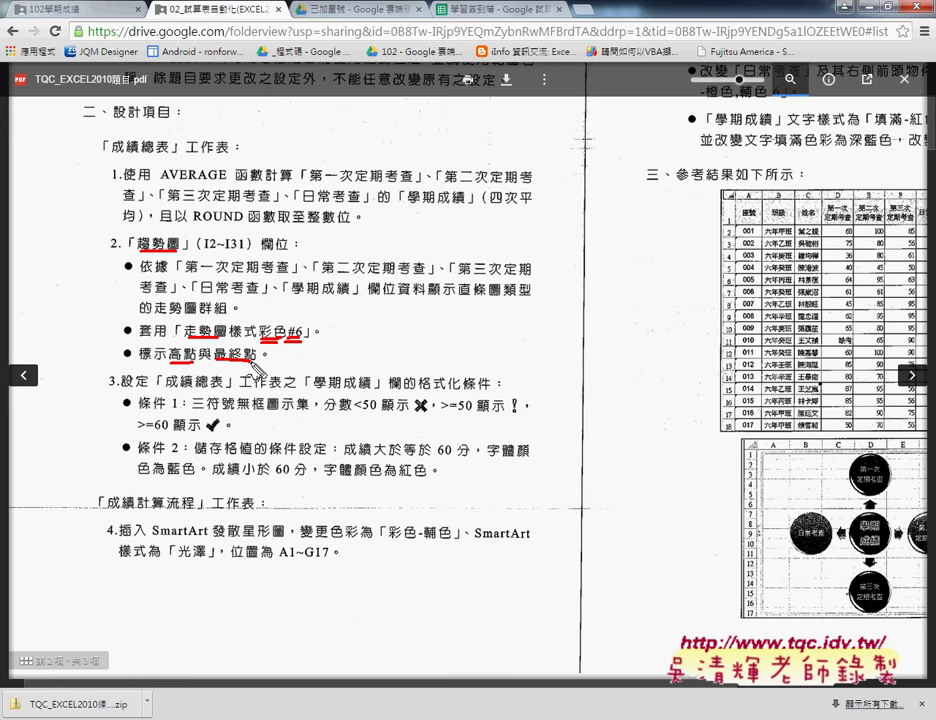
# Clear the annotations and bring the 102.xlsx reference workbook to the front
pyautogui.press('Escape')
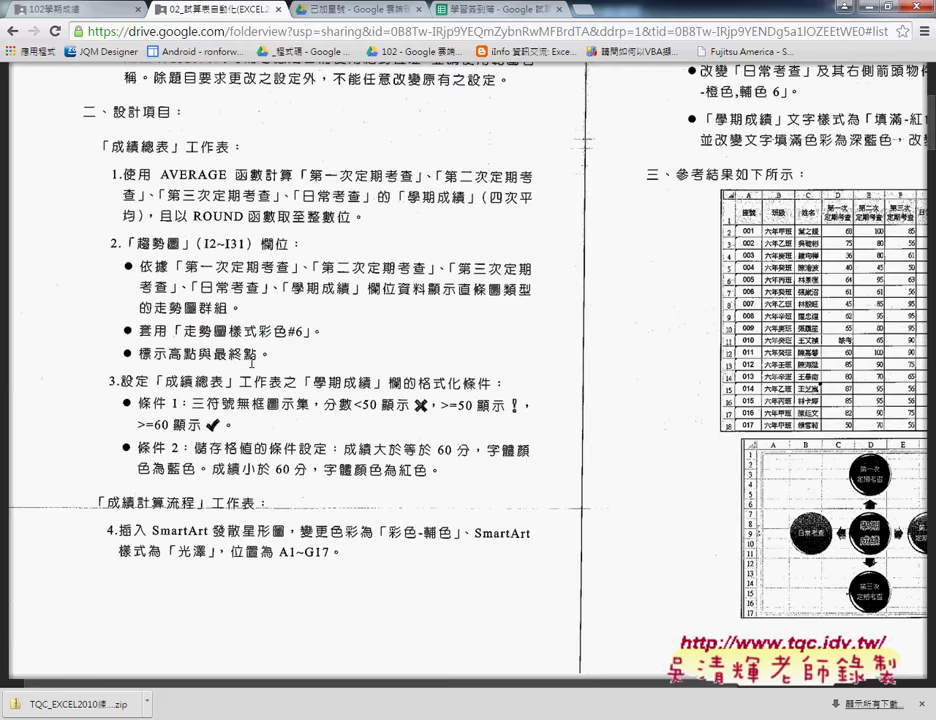
pyautogui.moveTo(390, 716)
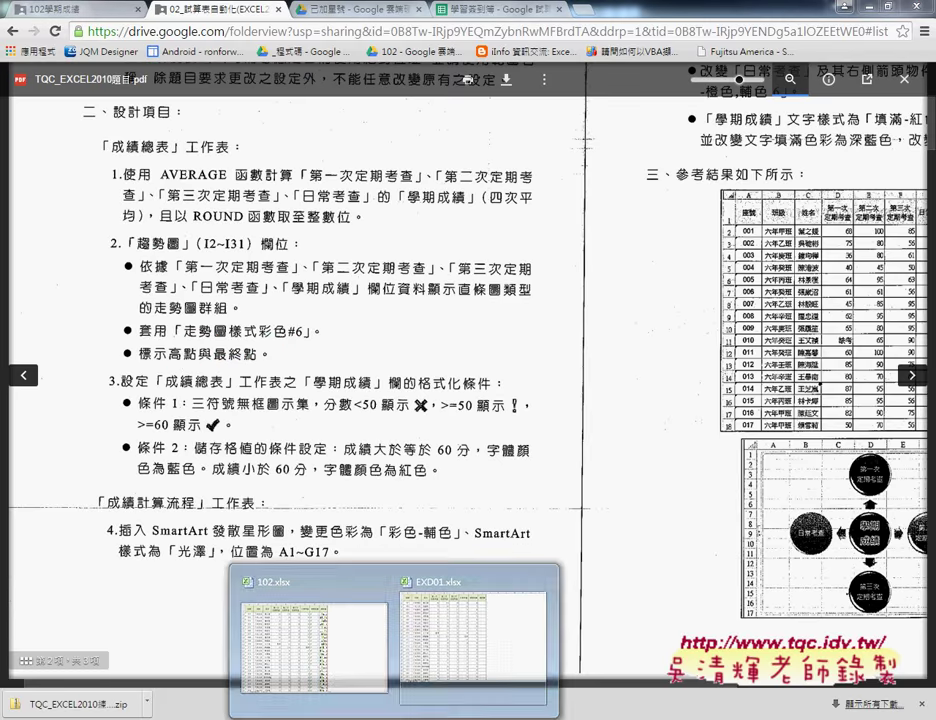
pyautogui.click(358, 656)
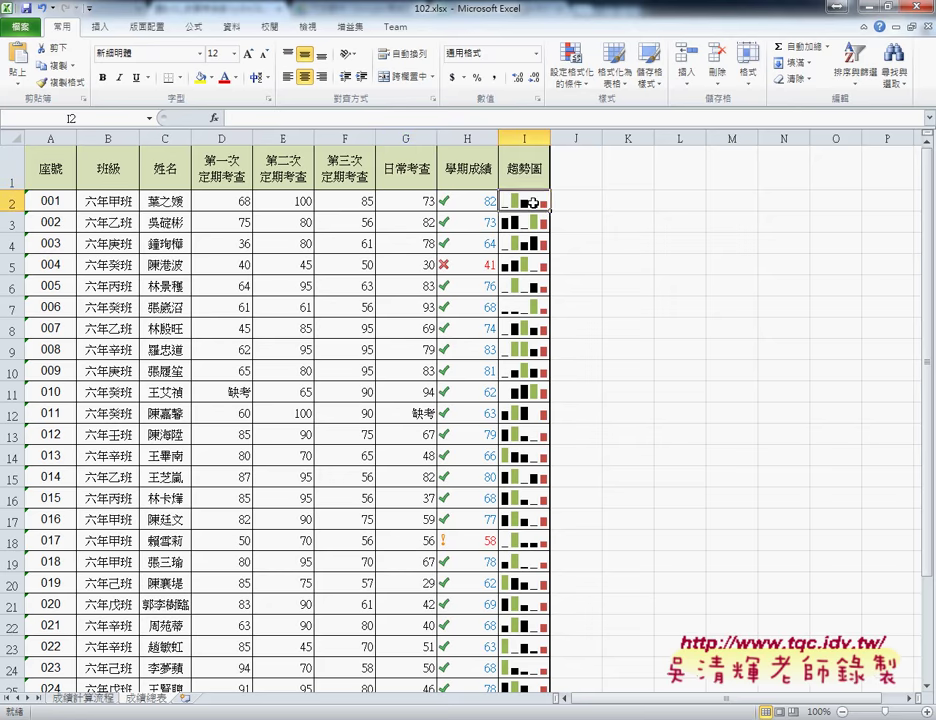
# Switch to EXD01.xlsx, select D2:H2 as chart data and go to the Insert tab
pyautogui.moveTo(403, 716)
pyautogui.click(472, 650)
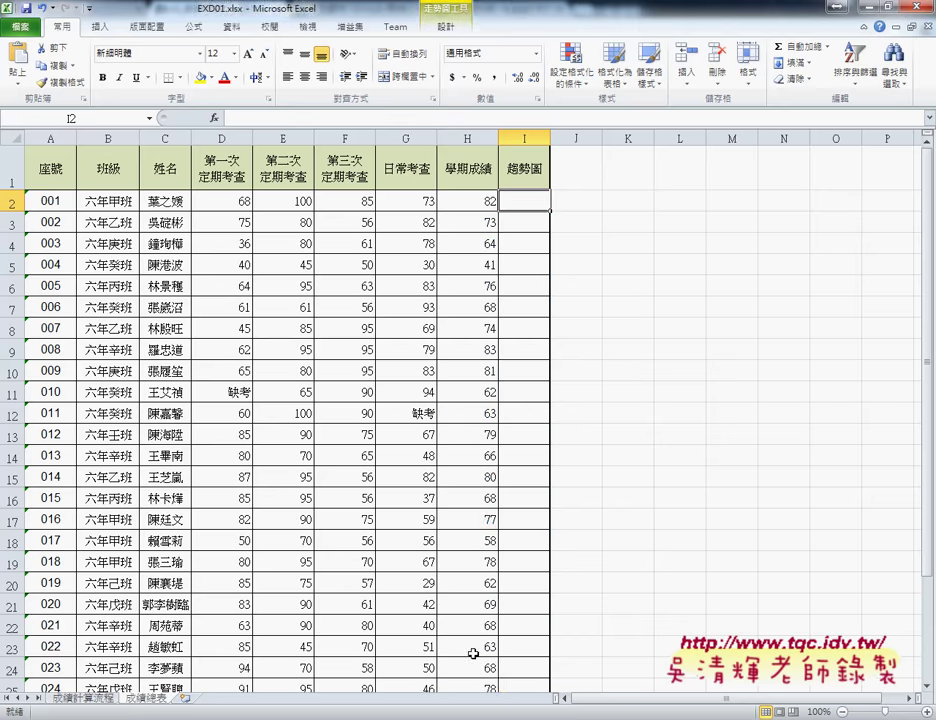
pyautogui.moveTo(224, 203); pyautogui.dragTo(456, 203)
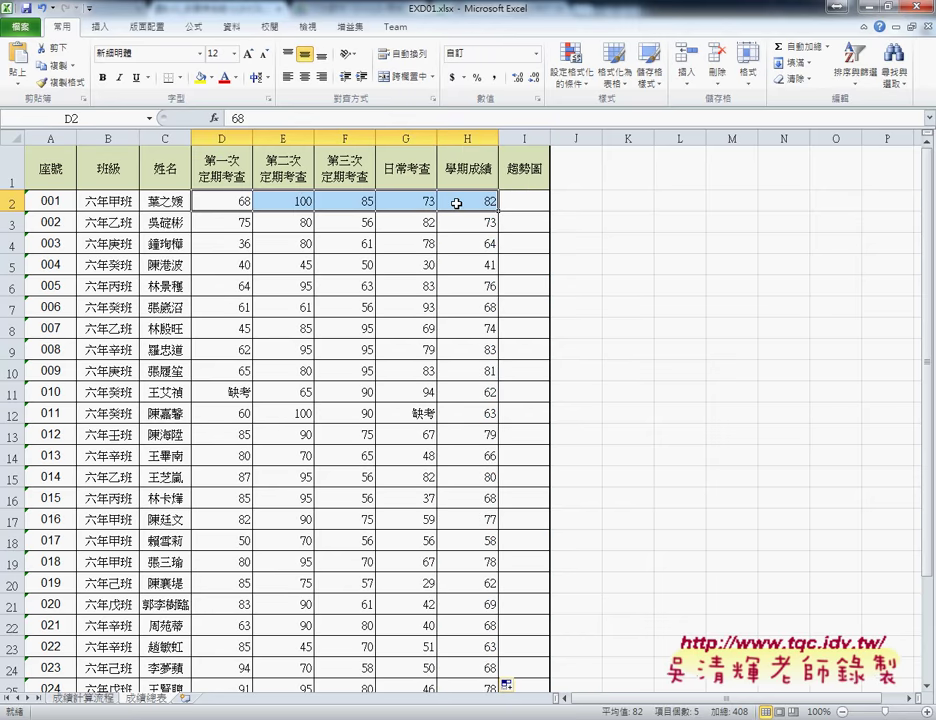
pyautogui.moveTo(496, 212)
pyautogui.mouseDown()
pyautogui.moveTo(192, 213)
pyautogui.moveTo(495, 200)
pyautogui.moveTo(535, 188)
pyautogui.mouseUp()
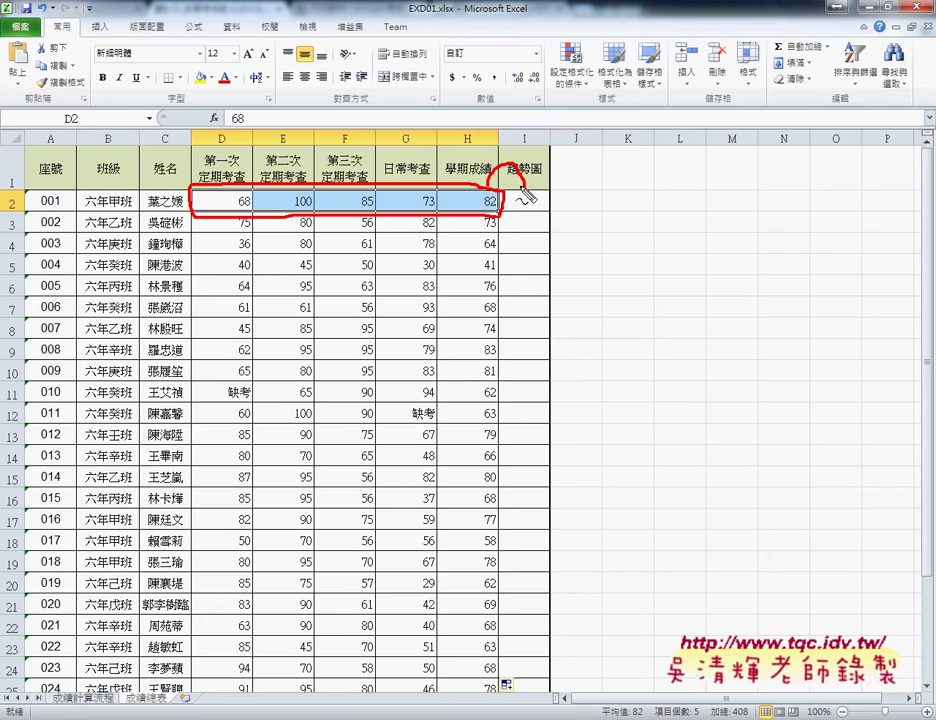
pyautogui.press('Escape')
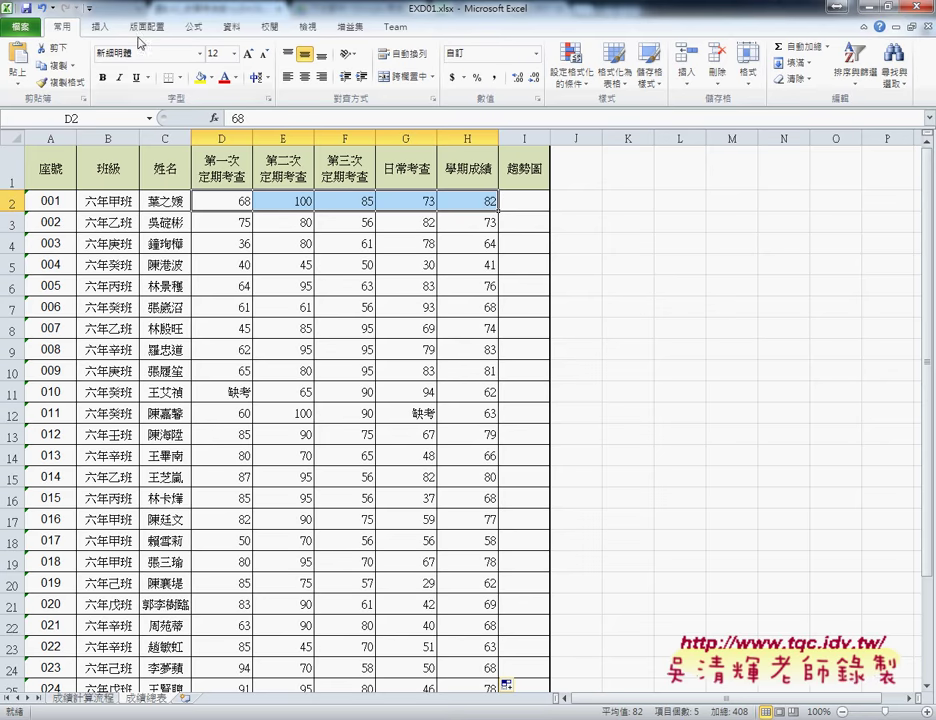
pyautogui.click(99, 27)
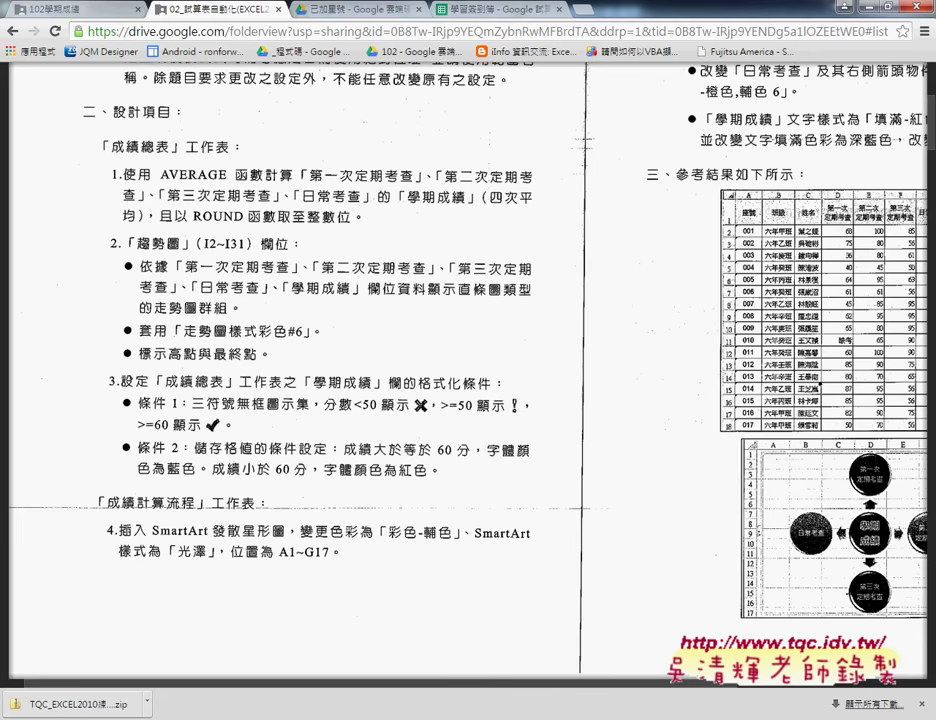
pyautogui.moveTo(245, 257)
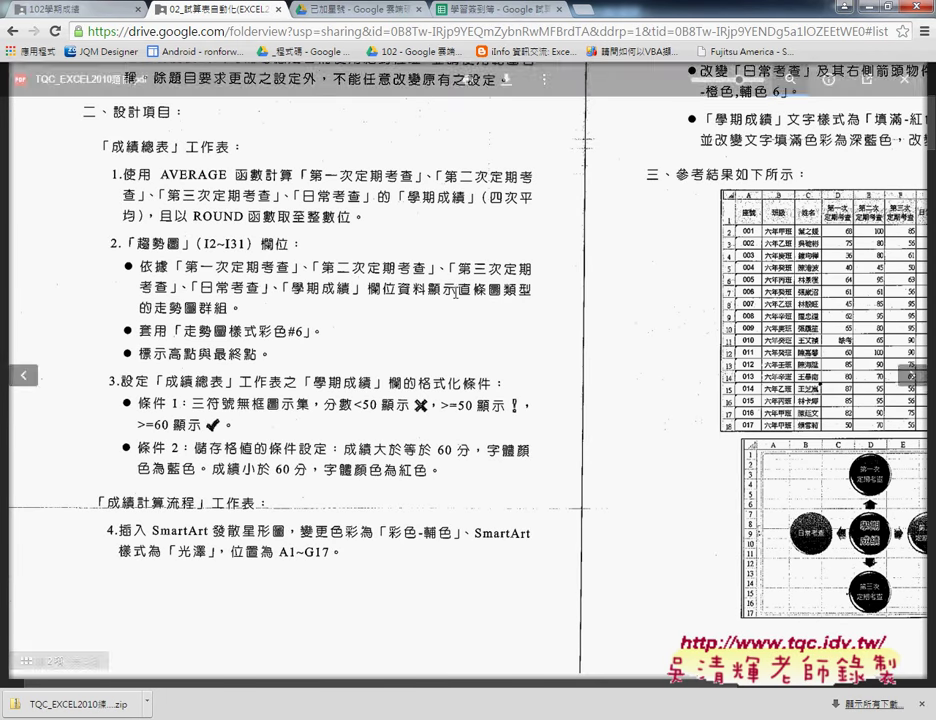
# Return to Excel and start a Column sparkline using data range D2:H2
pyautogui.hotkey('alt', 'Tab')
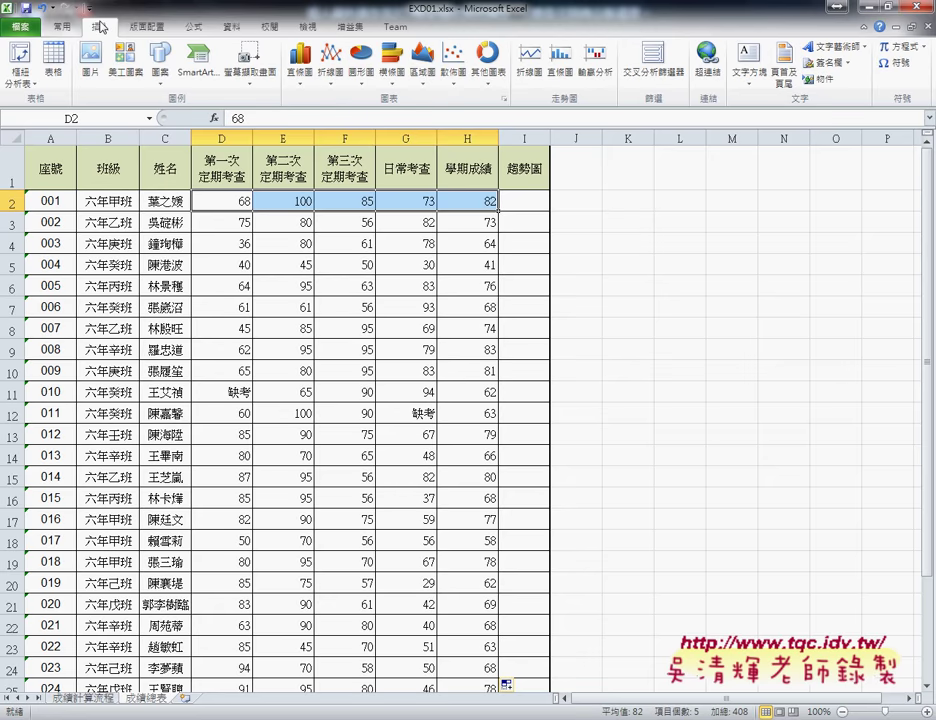
pyautogui.click(563, 62)
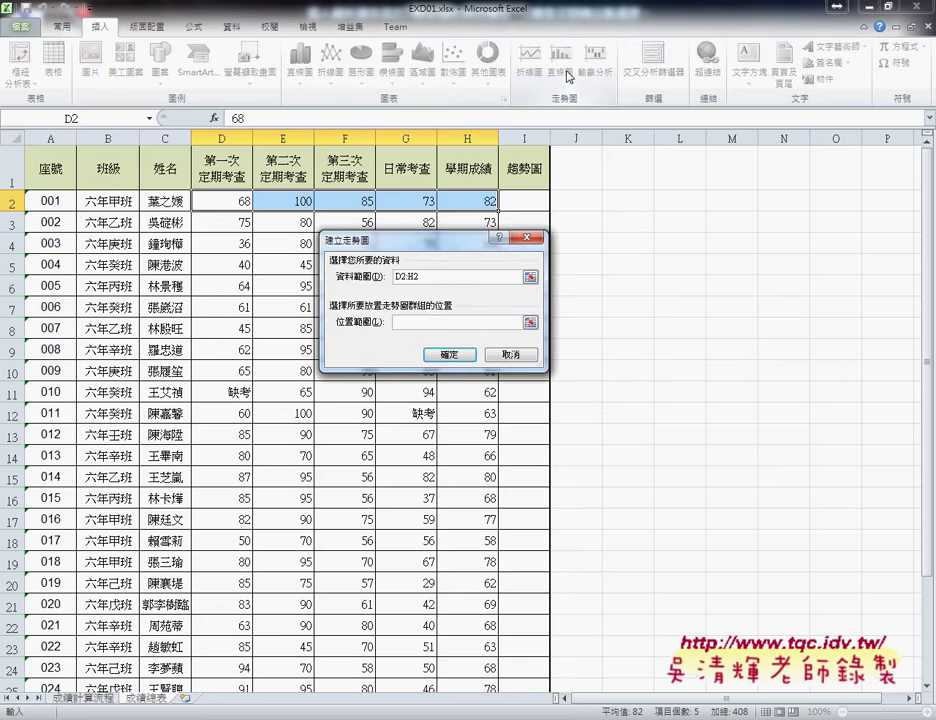
# Put the D2:H2 column sparkline in location cell I2 and confirm it
pyautogui.moveTo(420, 252); pyautogui.dragTo(459, 264)
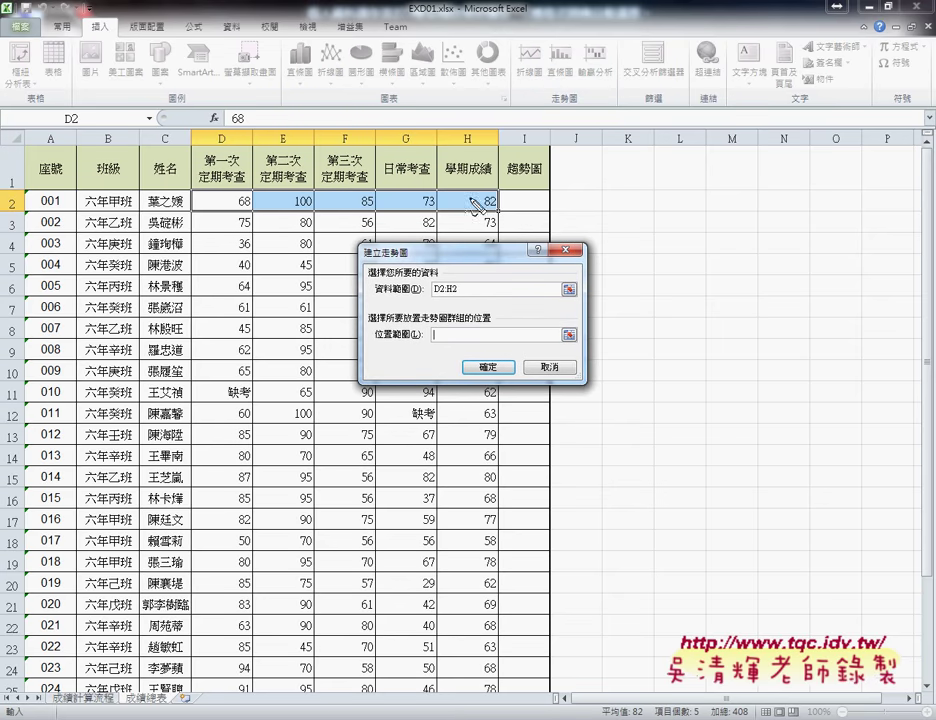
pyautogui.moveTo(373, 300); pyautogui.dragTo(458, 297)
pyautogui.moveTo(489, 215)
pyautogui.mouseDown()
pyautogui.moveTo(466, 181)
pyautogui.moveTo(488, 214)
pyautogui.mouseUp()
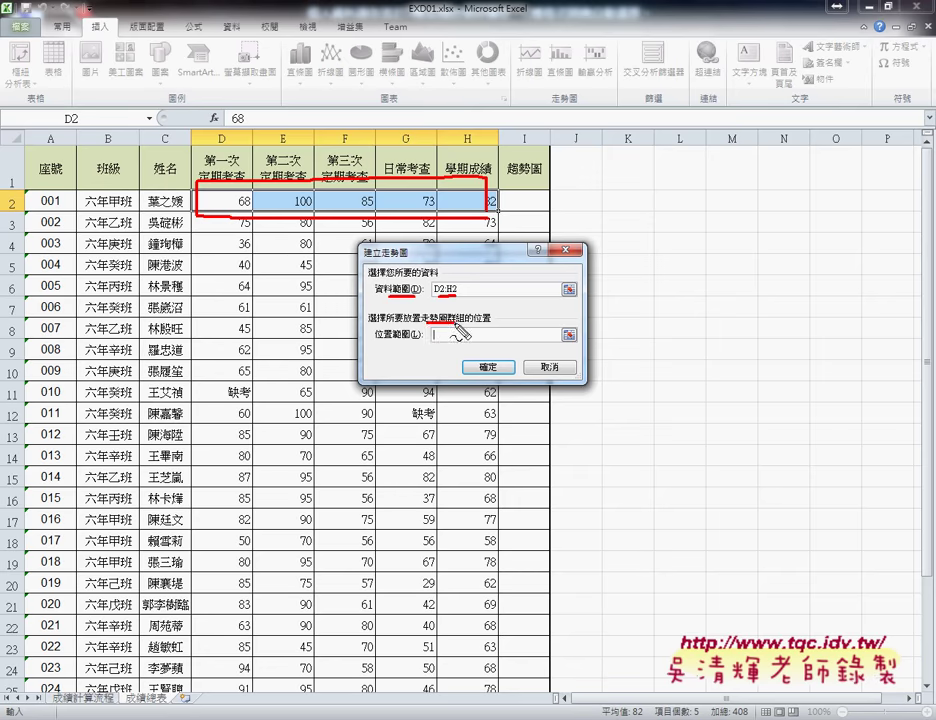
pyautogui.moveTo(426, 322)
pyautogui.mouseDown()
pyautogui.moveTo(482, 321)
pyautogui.moveTo(453, 338)
pyautogui.moveTo(527, 201)
pyautogui.moveTo(537, 207)
pyautogui.mouseUp()
pyautogui.press('Escape')
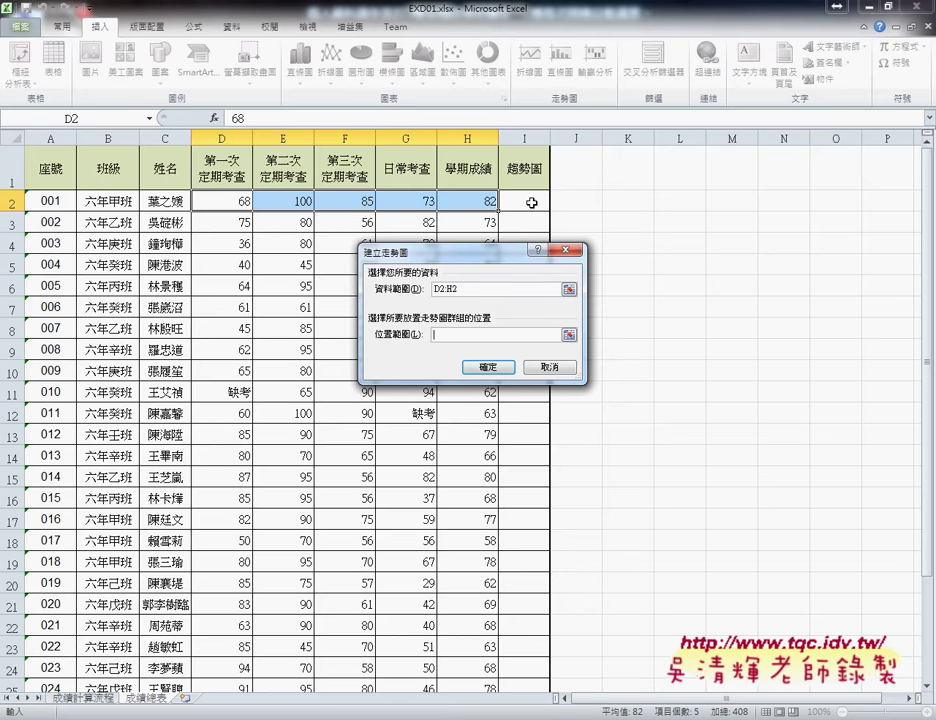
pyautogui.click(530, 199)
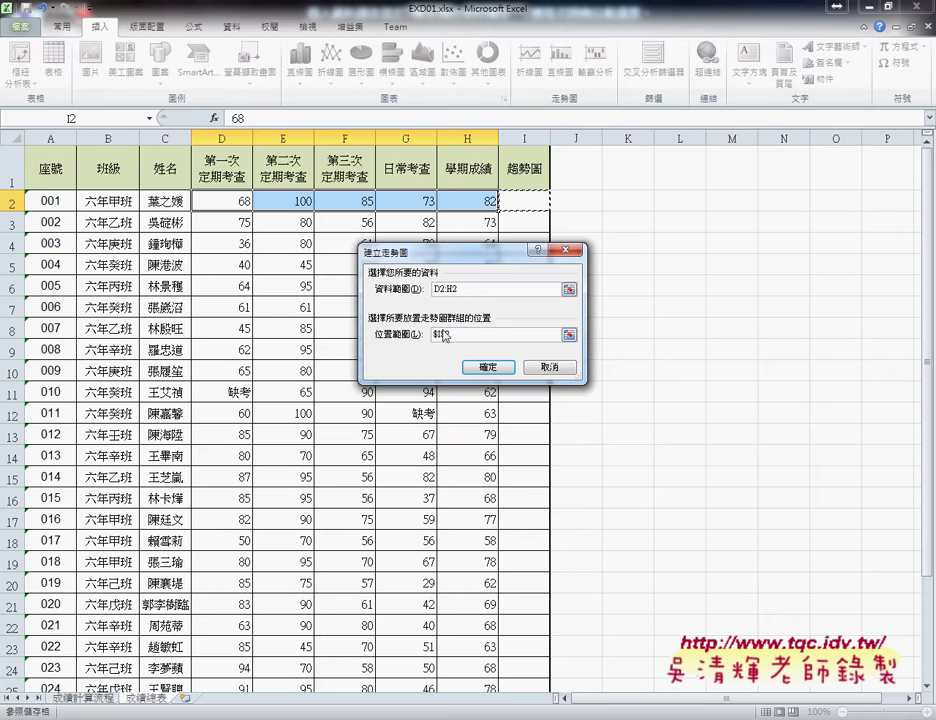
pyautogui.click(497, 368)
pyautogui.click(497, 368)
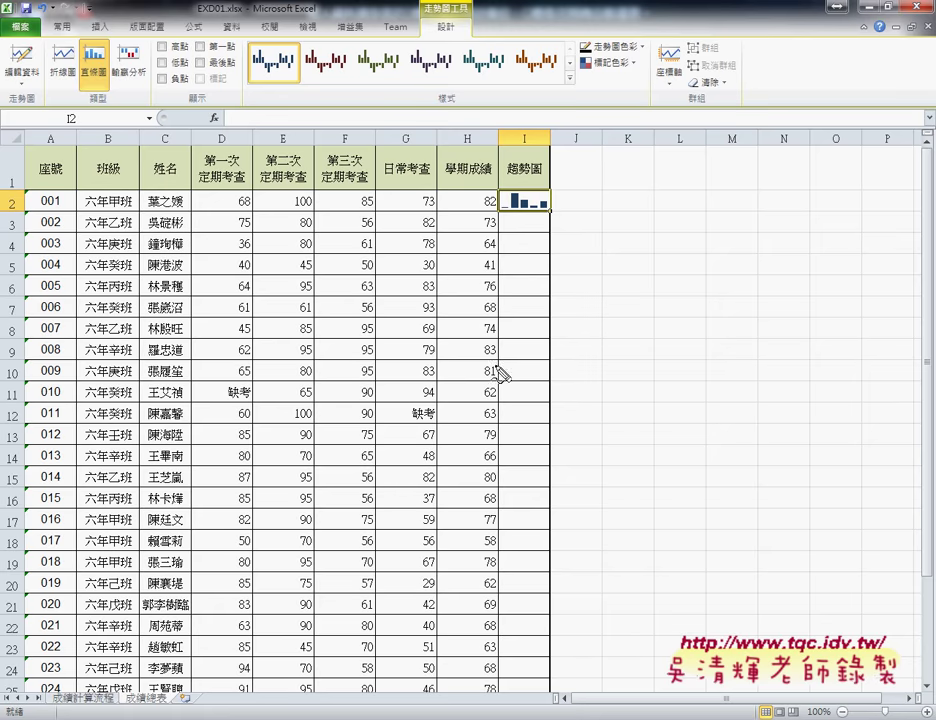
# Point out the new I2 sparkline, then expand the full Sparkline Style gallery
pyautogui.moveTo(558, 219)
pyautogui.mouseDown()
pyautogui.moveTo(490, 207)
pyautogui.moveTo(558, 218)
pyautogui.mouseUp()
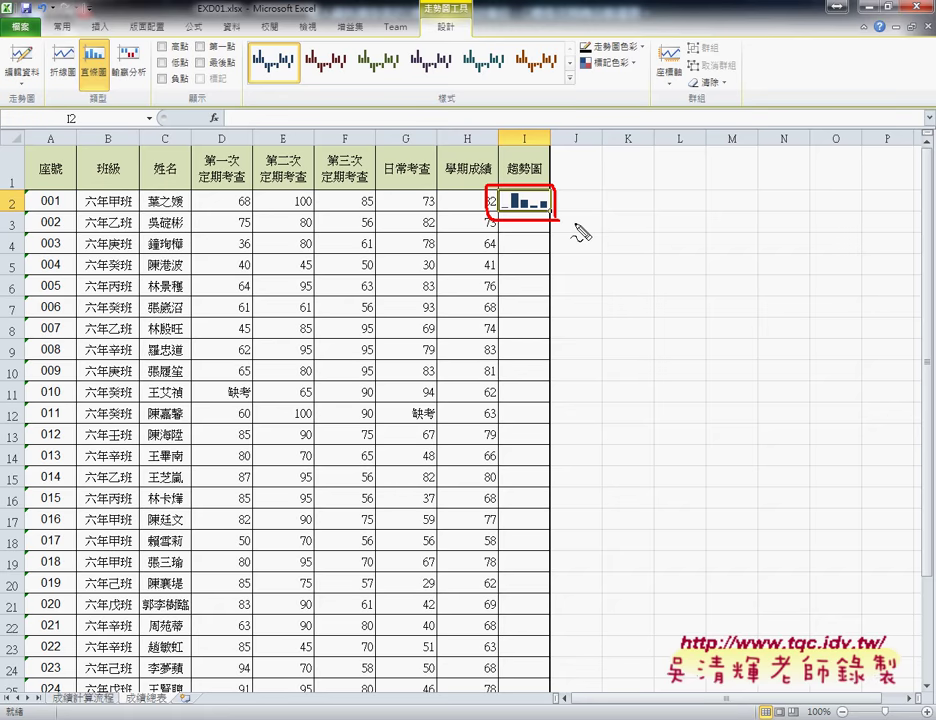
pyautogui.press('Escape')
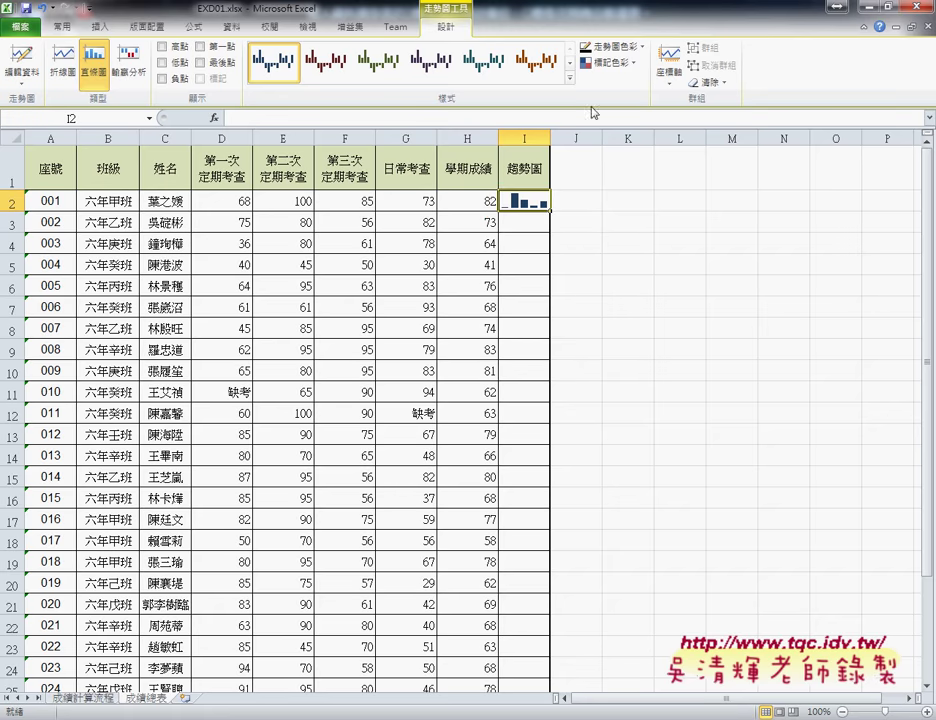
pyautogui.click(570, 78)
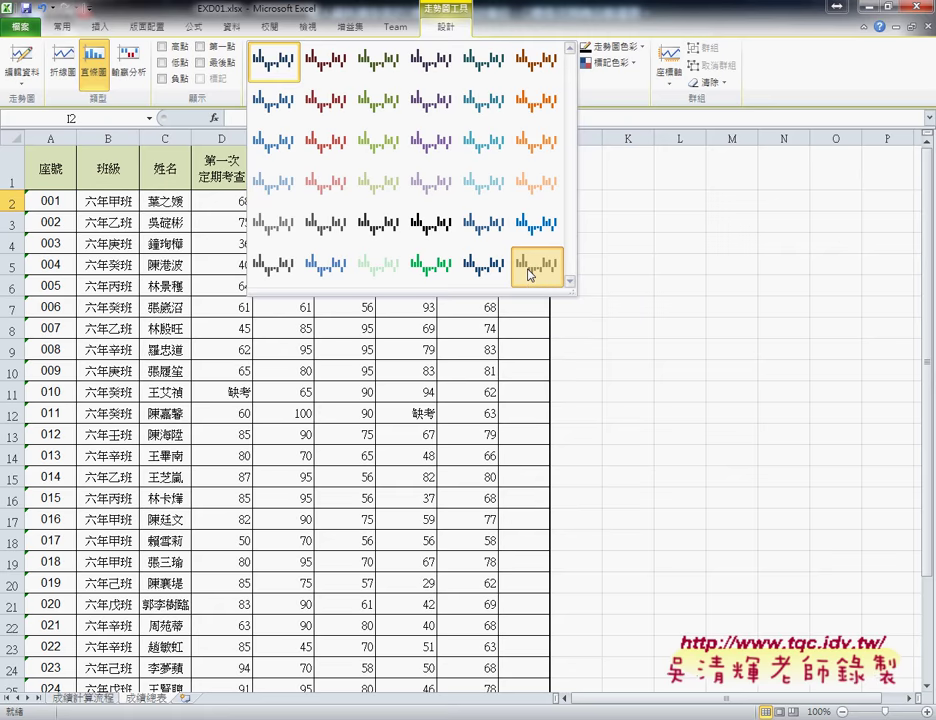
# Apply sparkline style #6, mark High Point and Last Point, and fill down to I31
pyautogui.click(530, 274)
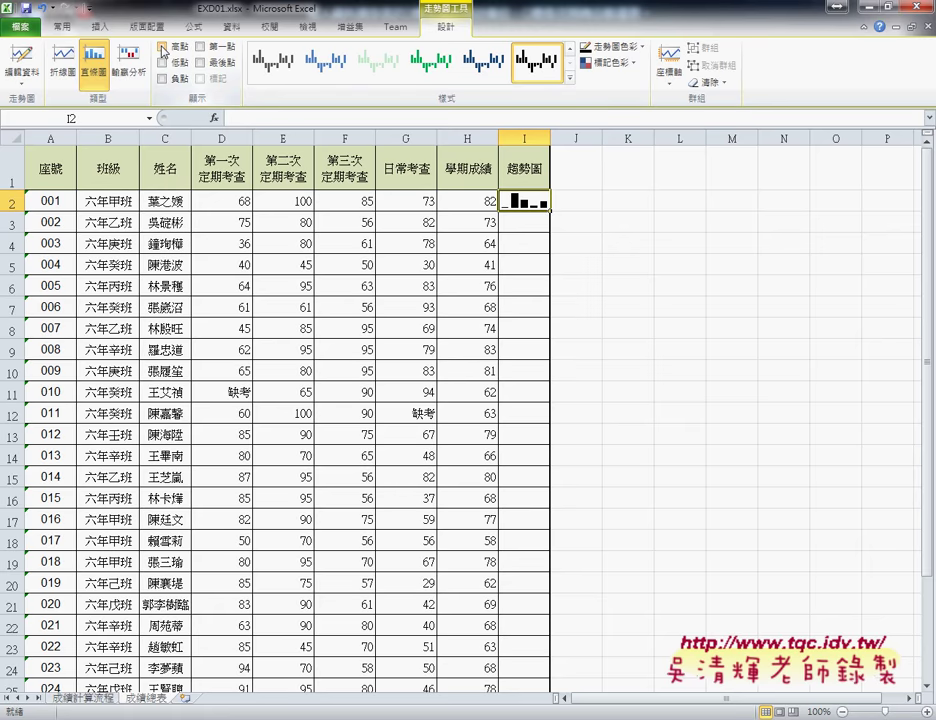
pyautogui.click(162, 47)
pyautogui.click(202, 63)
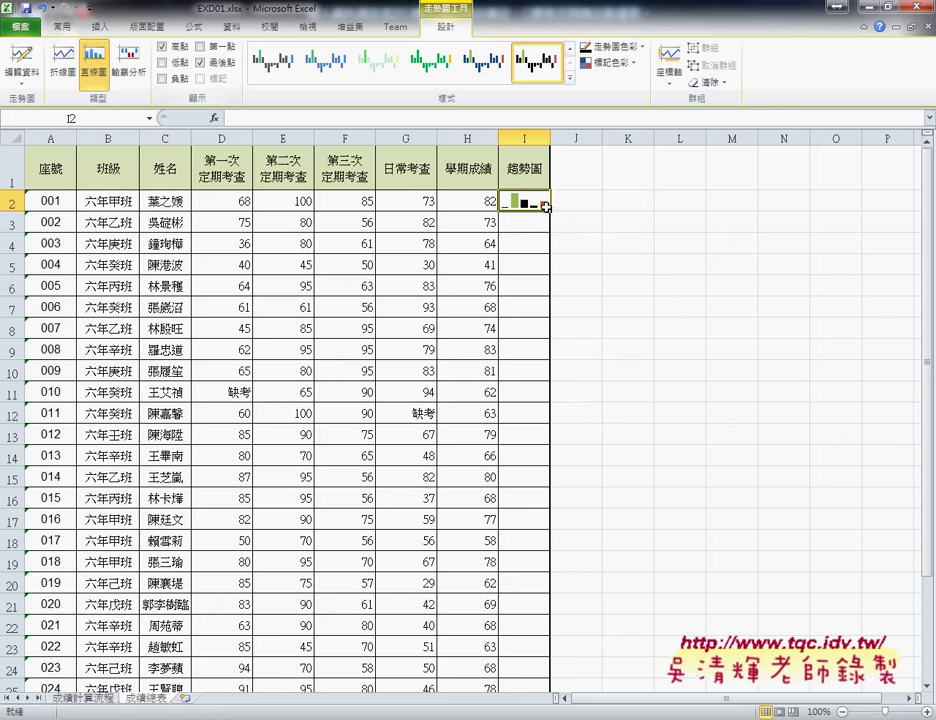
pyautogui.click(199, 63)
pyautogui.moveTo(551, 212)
pyautogui.mouseDown()
pyautogui.moveTo(549, 675)
pyautogui.moveTo(571, 667)
pyautogui.mouseUp()
pyautogui.scroll(2, 583, 637)
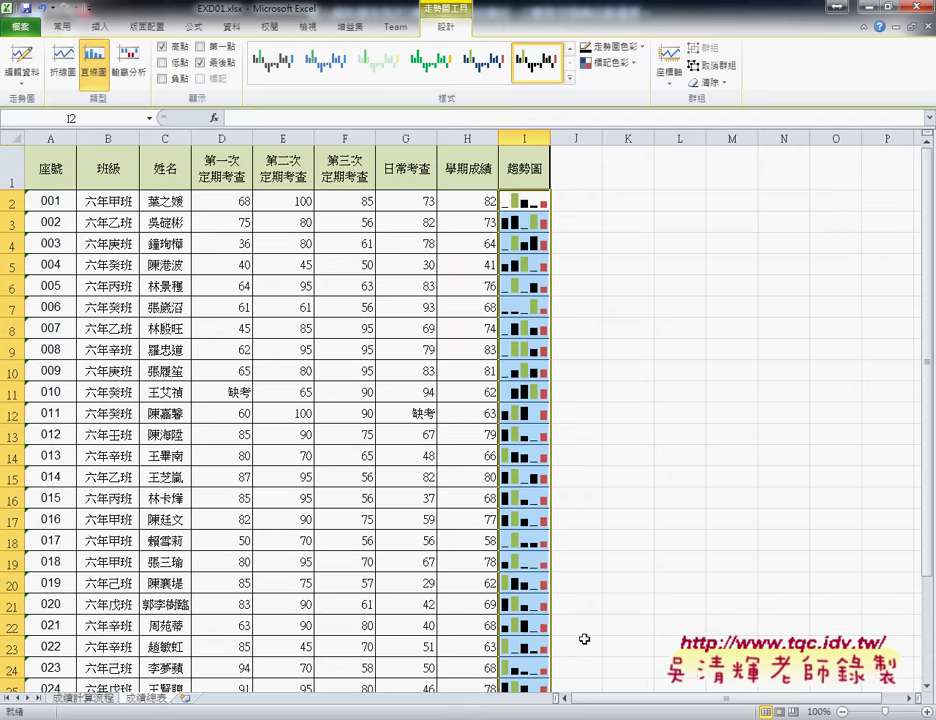
pyautogui.click(513, 197)
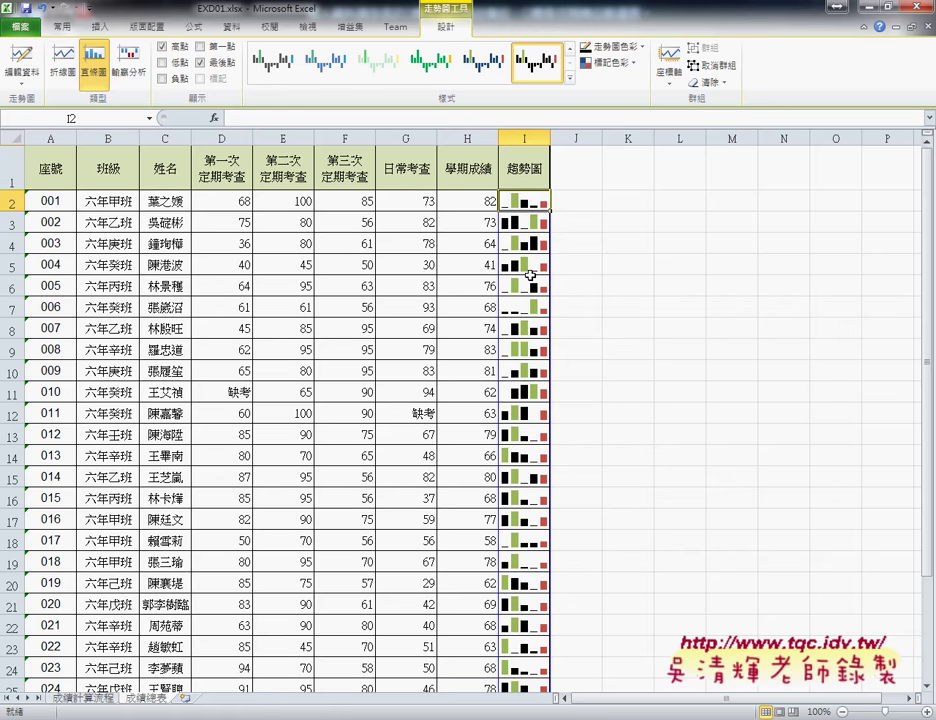
pyautogui.click(527, 169)
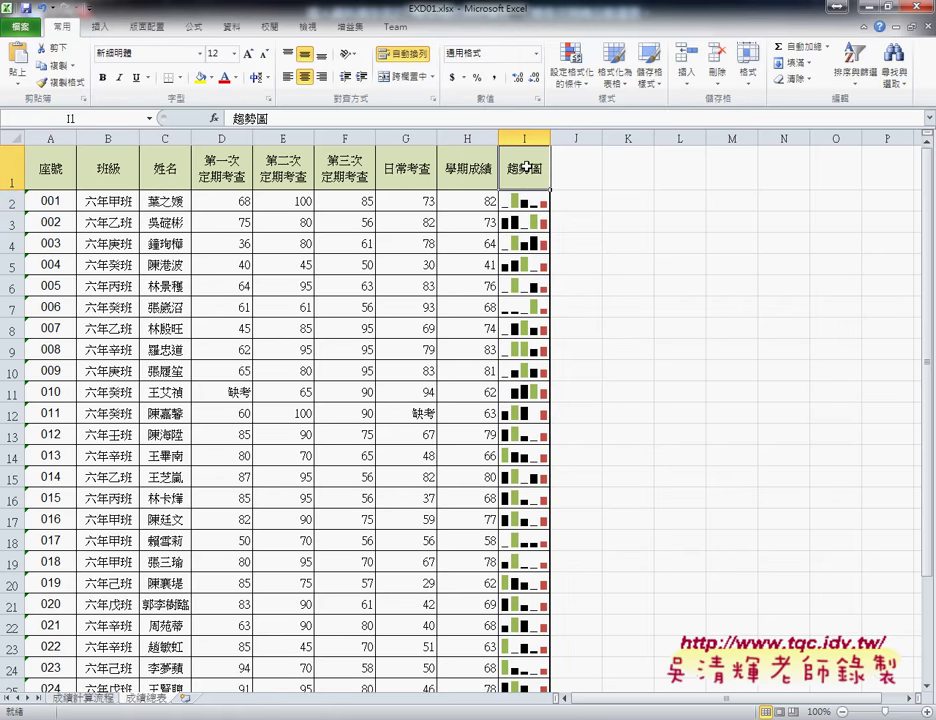
pyautogui.click(528, 204)
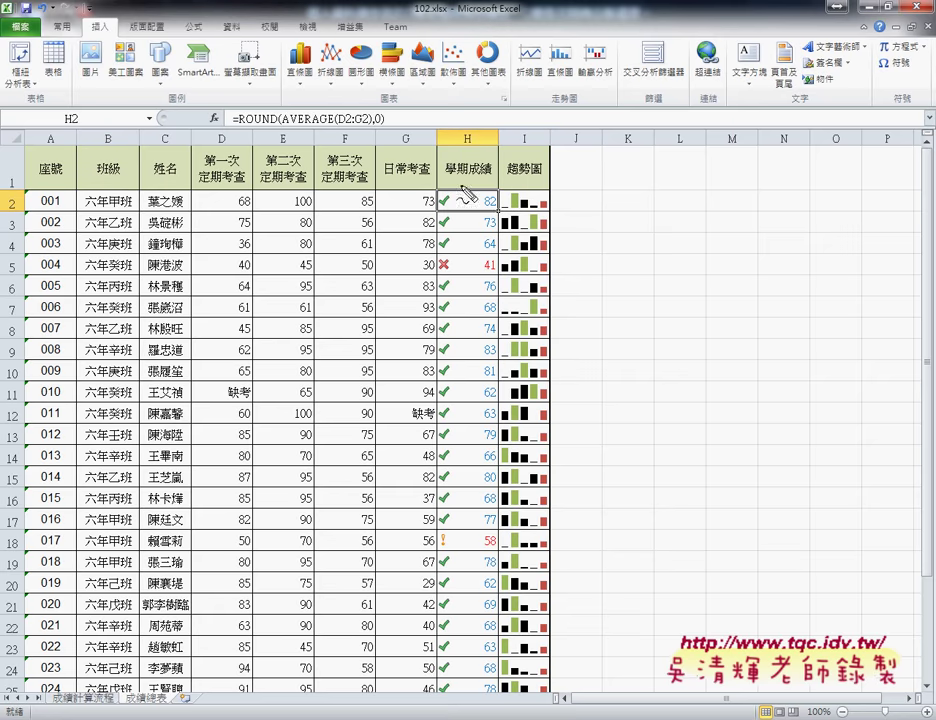
pyautogui.moveTo(468, 303)
pyautogui.mouseDown()
pyautogui.moveTo(469, 183)
pyautogui.moveTo(413, 181)
pyautogui.moveTo(453, 206)
pyautogui.mouseUp()
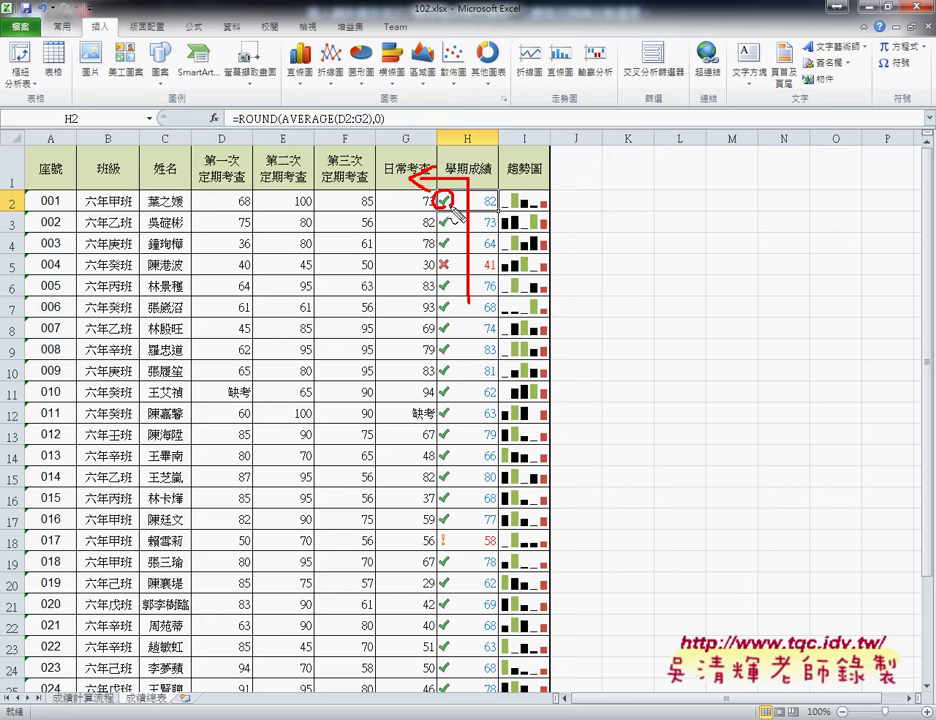
pyautogui.moveTo(450, 258); pyautogui.dragTo(452, 275)
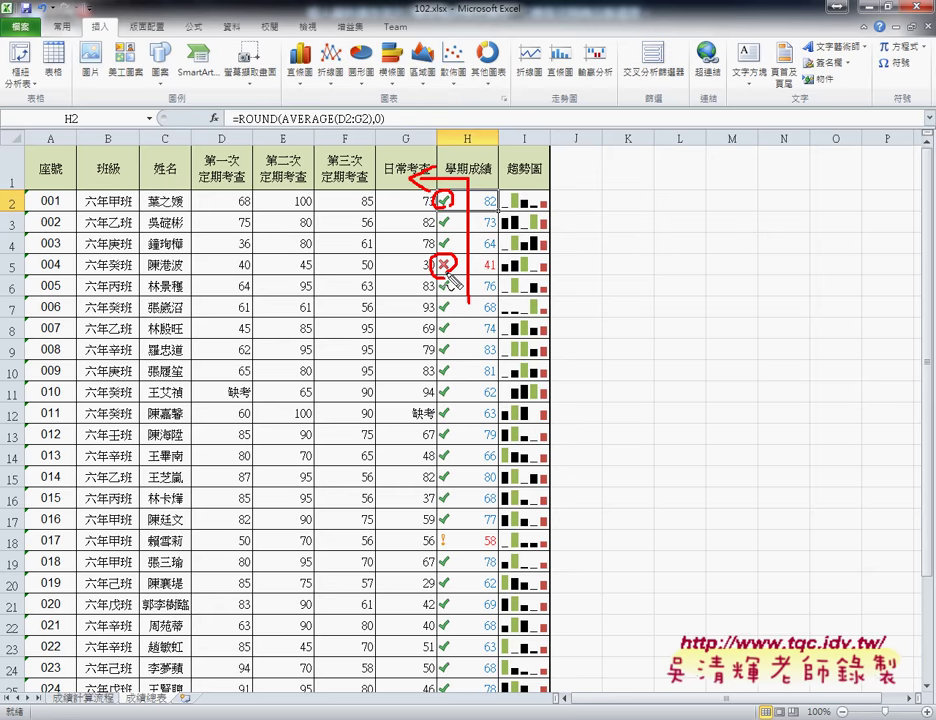
pyautogui.moveTo(447, 530); pyautogui.dragTo(447, 551)
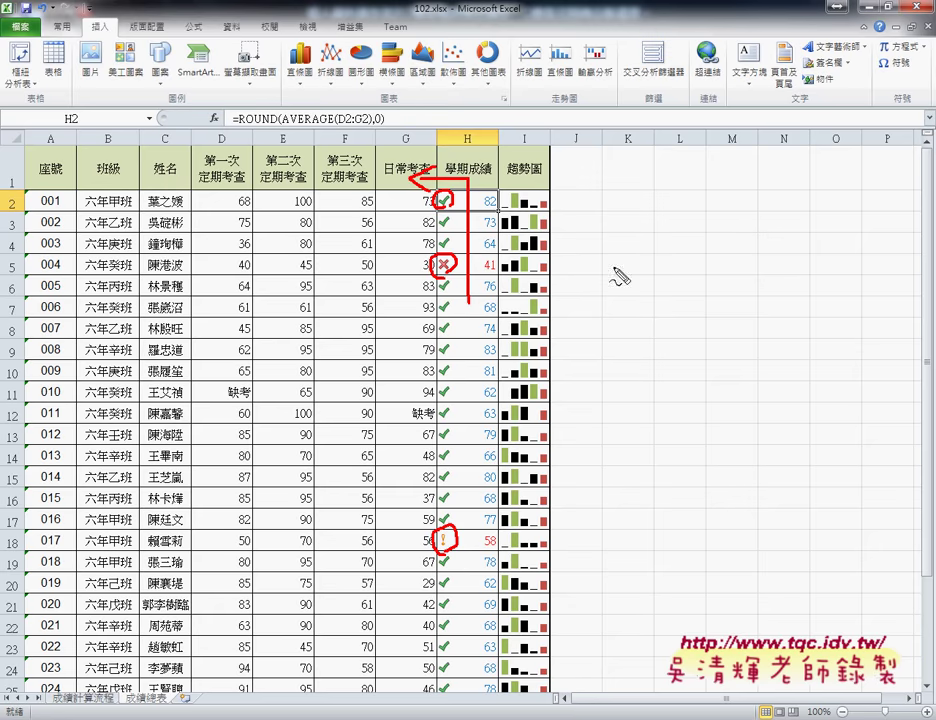
pyautogui.moveTo(507, 190); pyautogui.dragTo(497, 210)
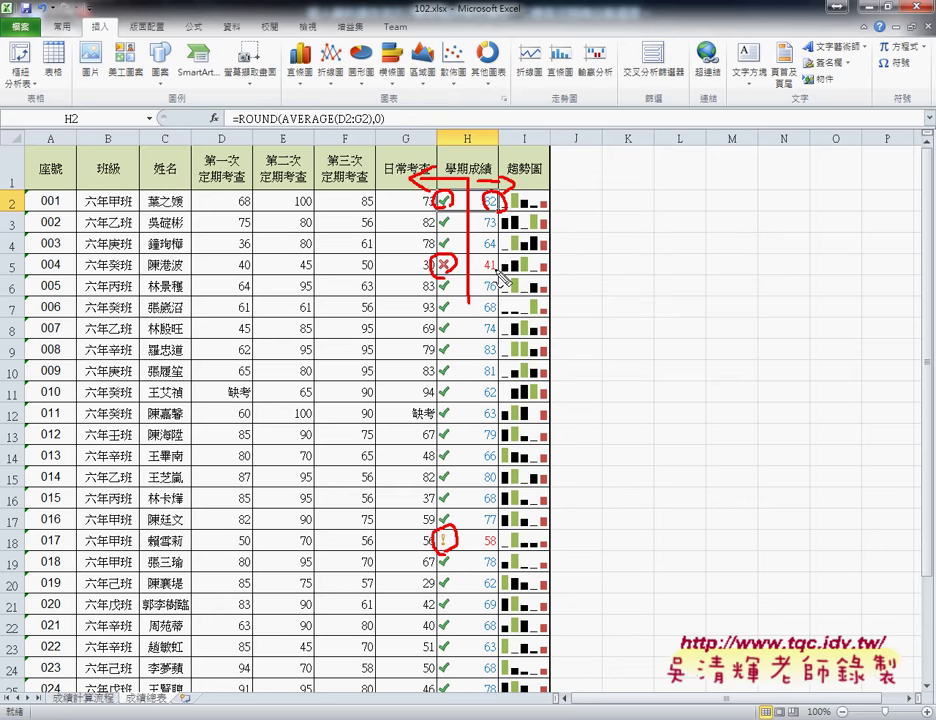
pyautogui.moveTo(482, 262); pyautogui.dragTo(494, 274)
pyautogui.press('Escape')
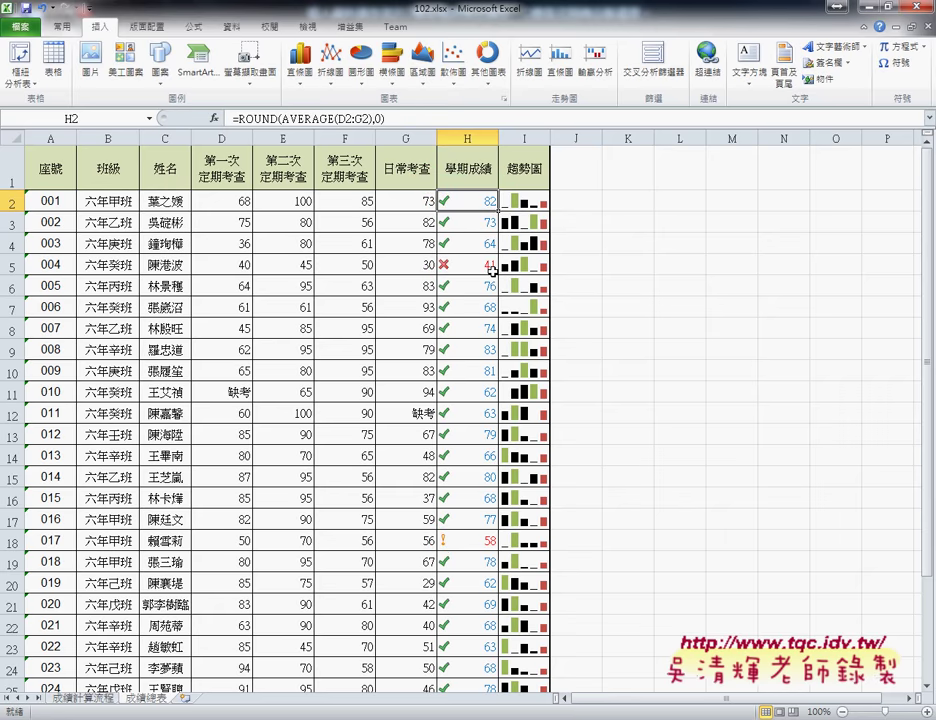
pyautogui.moveTo(392, 715)
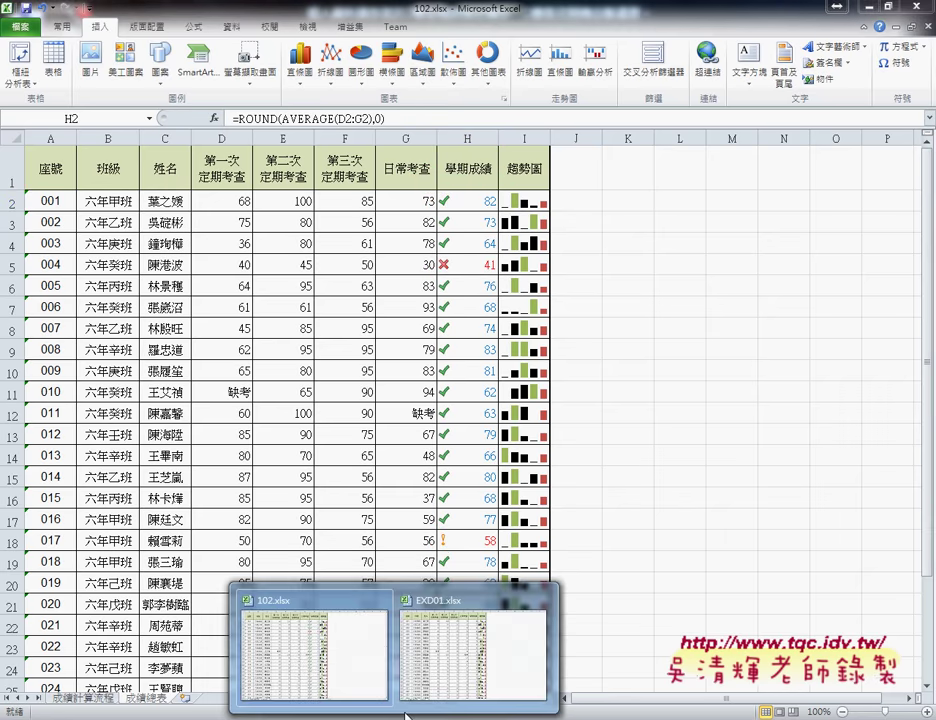
pyautogui.click(450, 675)
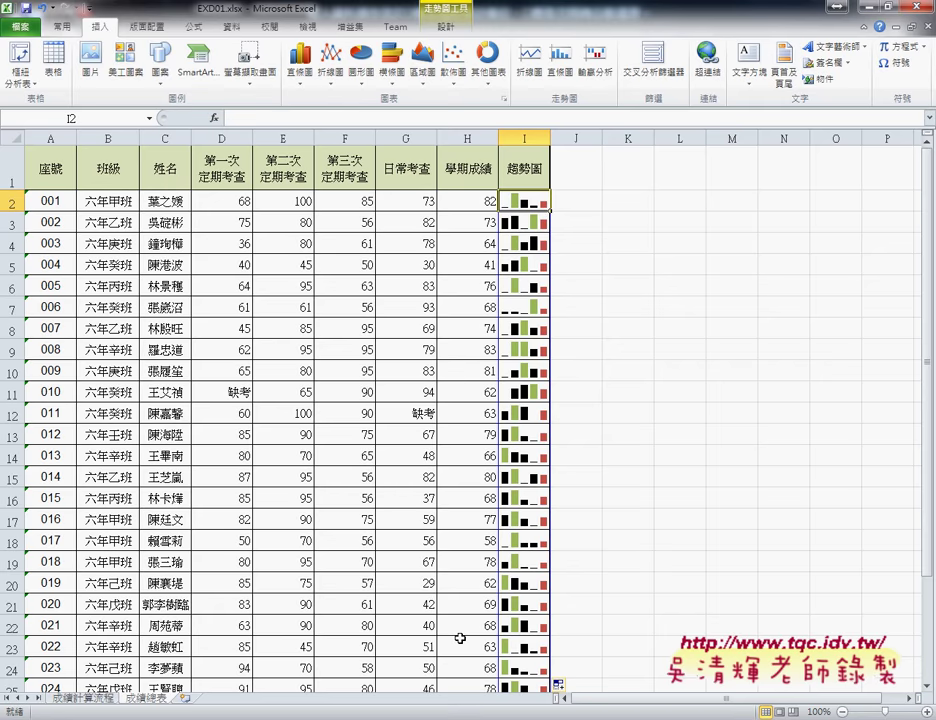
# In EXD01.xlsx, point out the check/exclamation/cross set under Conditional Formatting > Icon Sets, then close the menu
pyautogui.click(60, 28)
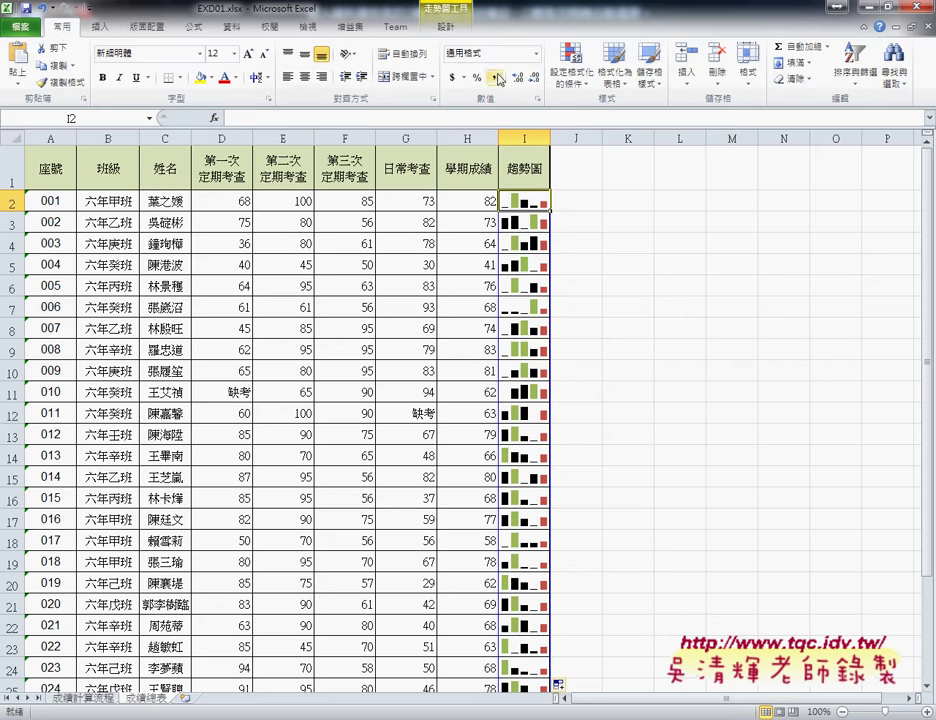
pyautogui.click(579, 88)
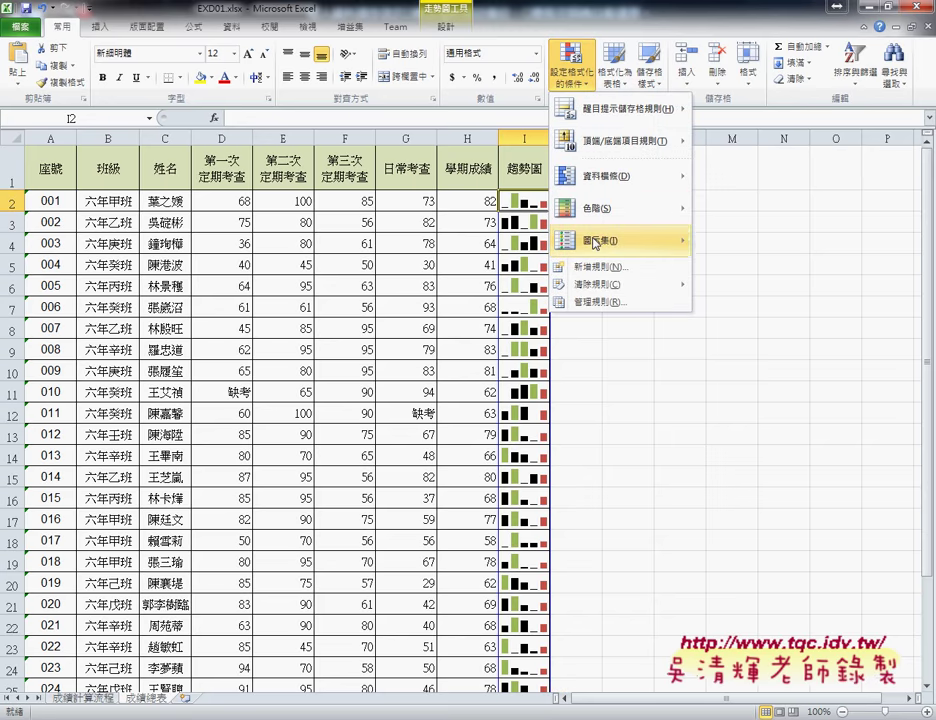
pyautogui.moveTo(596, 244)
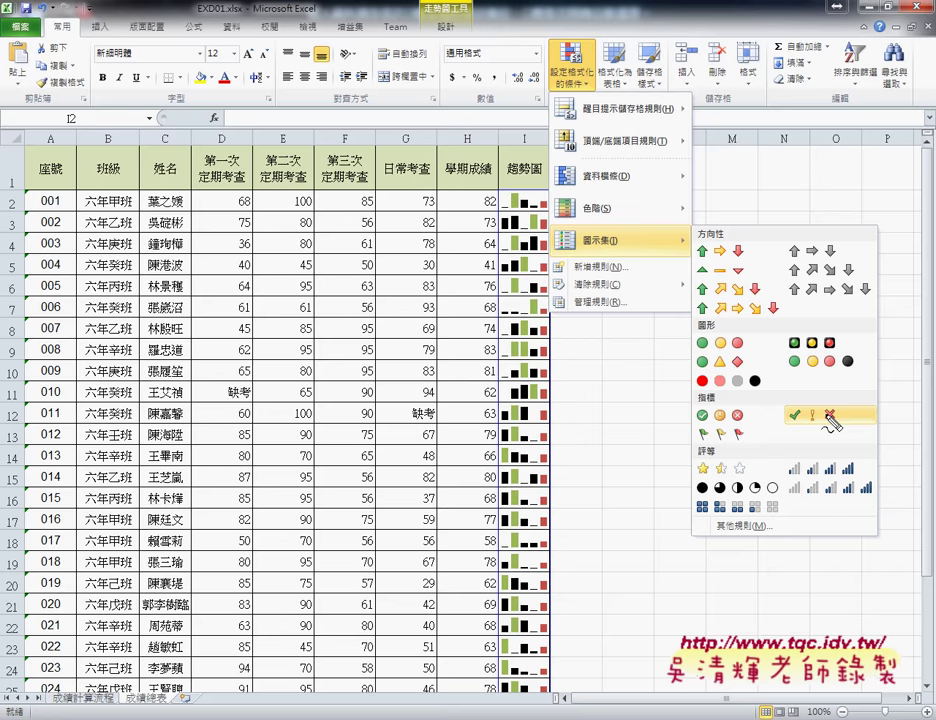
pyautogui.moveTo(830, 424); pyautogui.dragTo(838, 446)
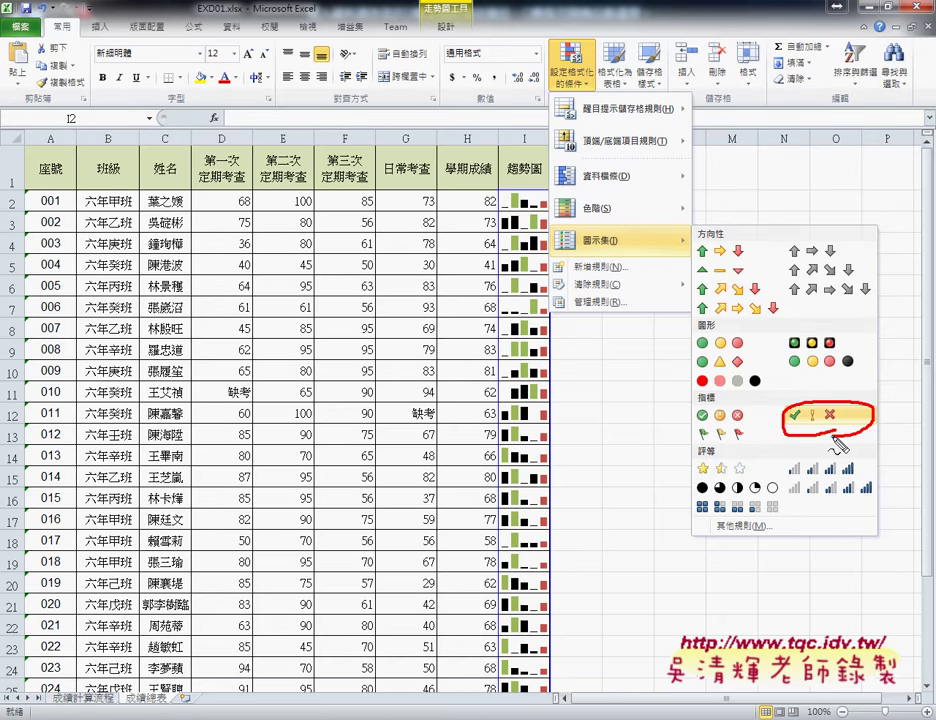
pyautogui.press('Escape')
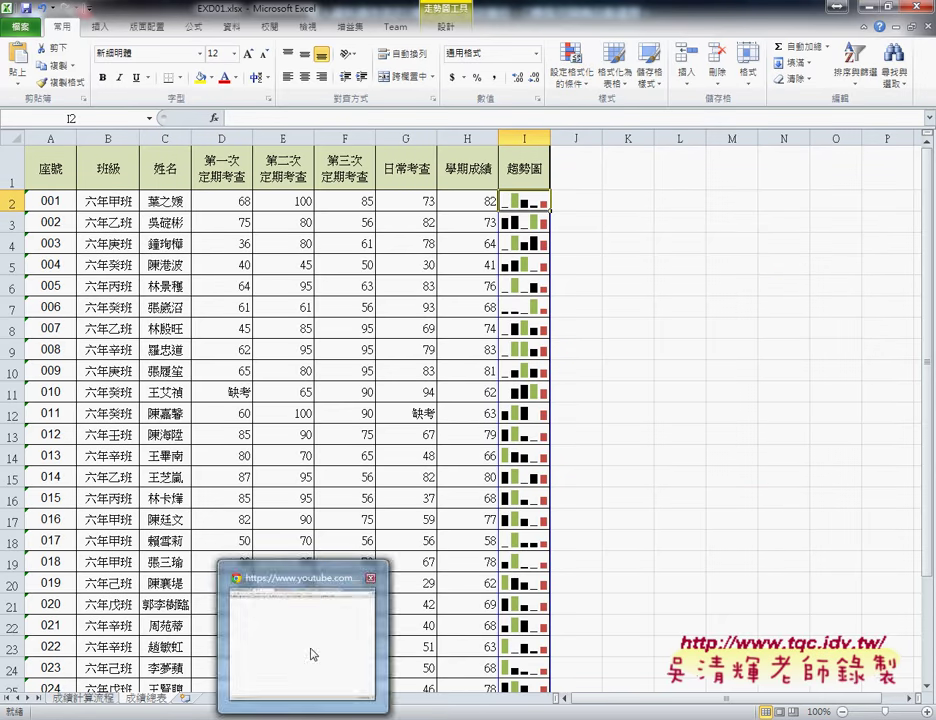
# Read the 學期成績 requirements in the TQC_EXCEL2010題目.pdf, then return to Excel at H2
pyautogui.click(309, 653)
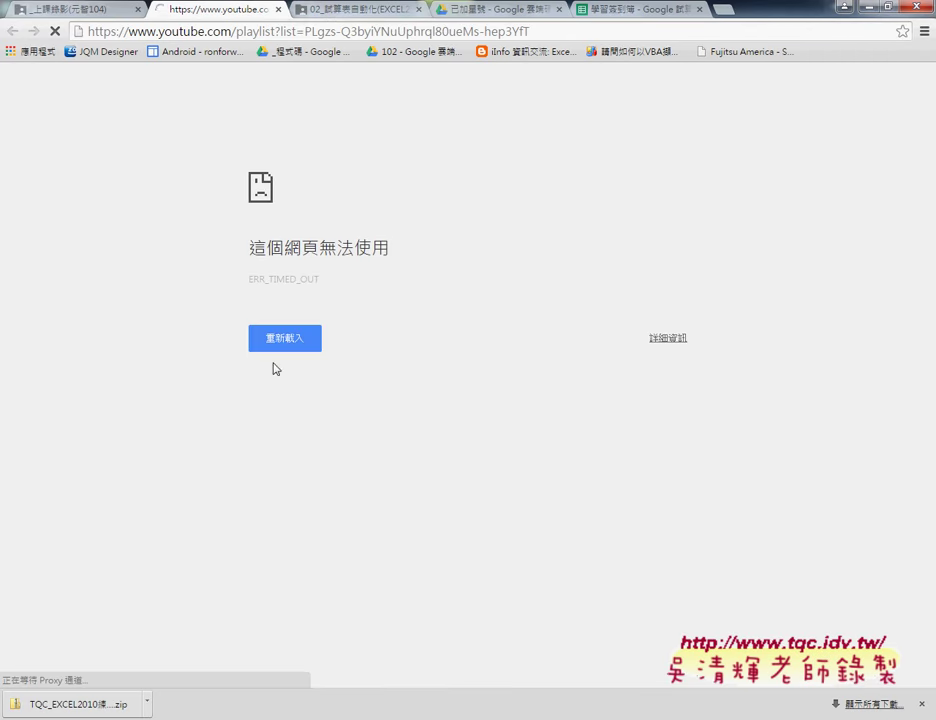
pyautogui.click(280, 345)
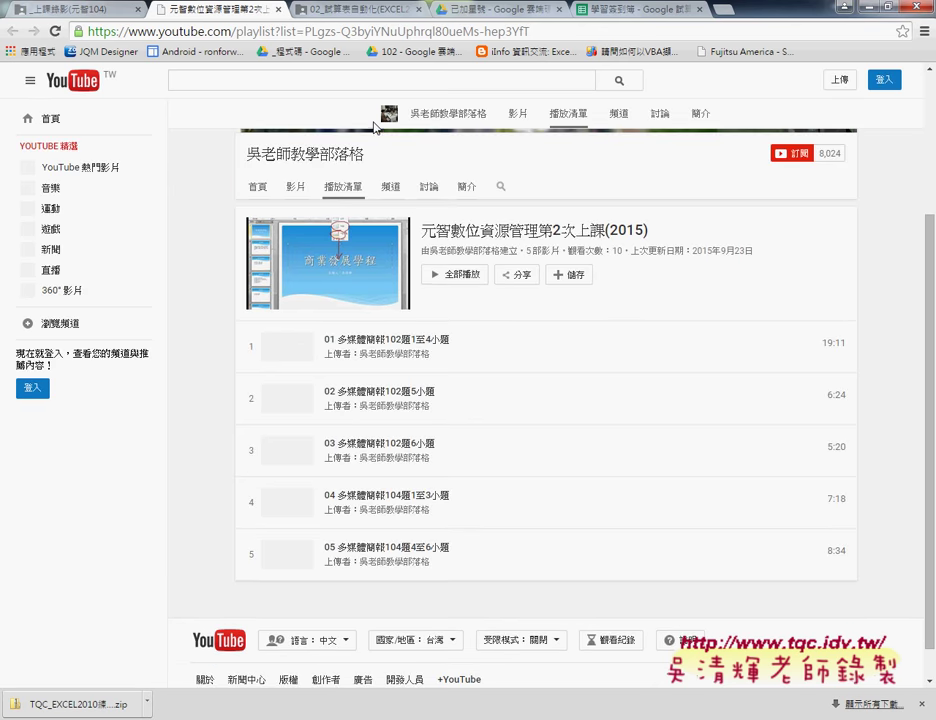
pyautogui.click(347, 12)
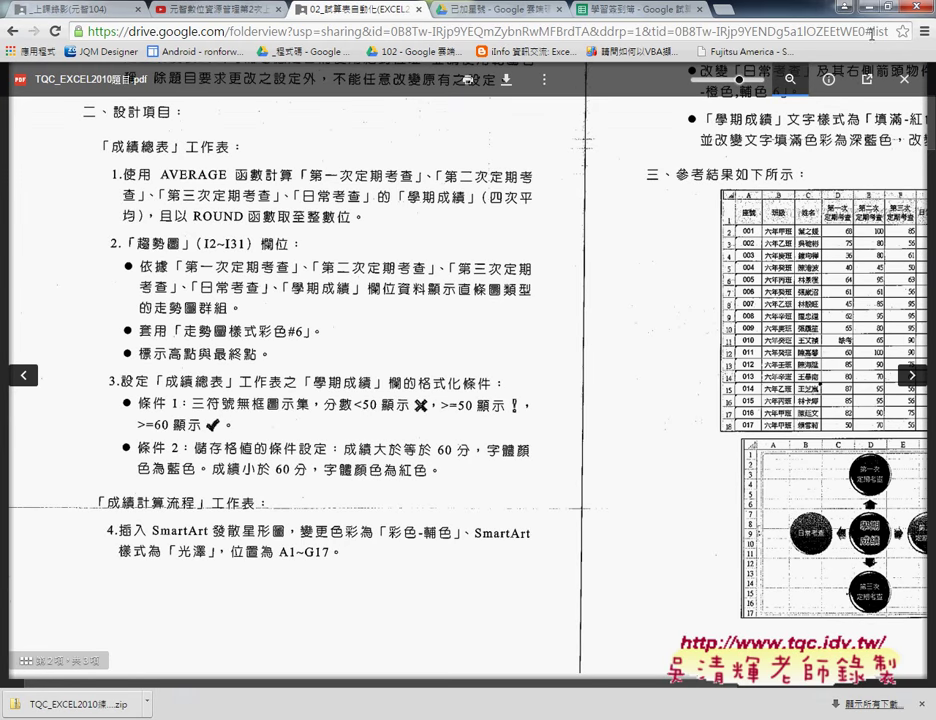
pyautogui.hotkey('alt', 'Tab')
pyautogui.click(473, 201)
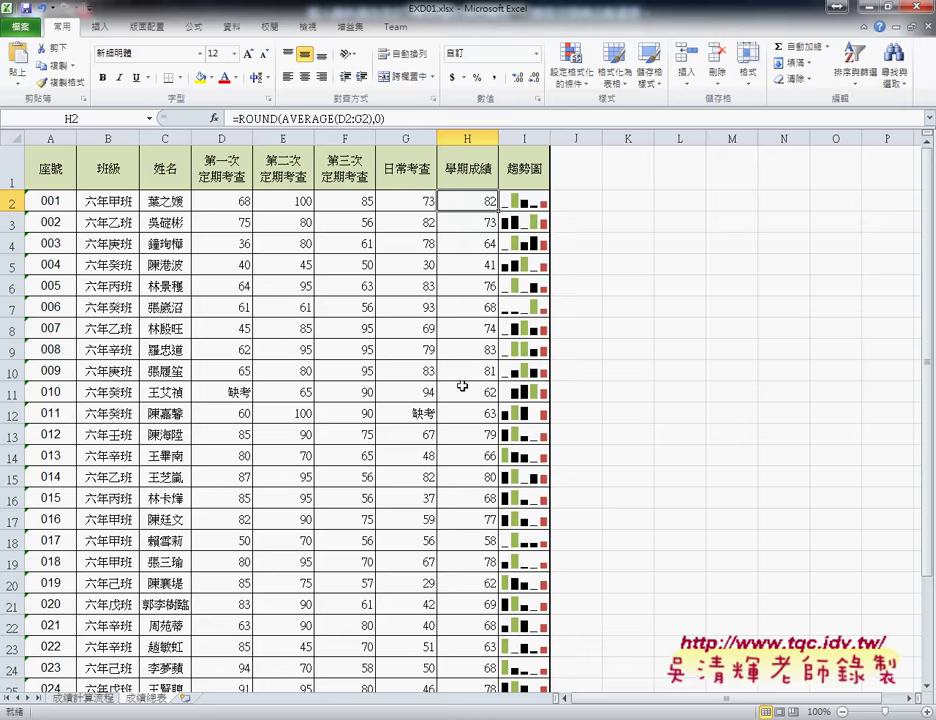
# Select H2:H31 and preview the Icon Sets choices against the scores
pyautogui.scroll(-4, 458, 400)
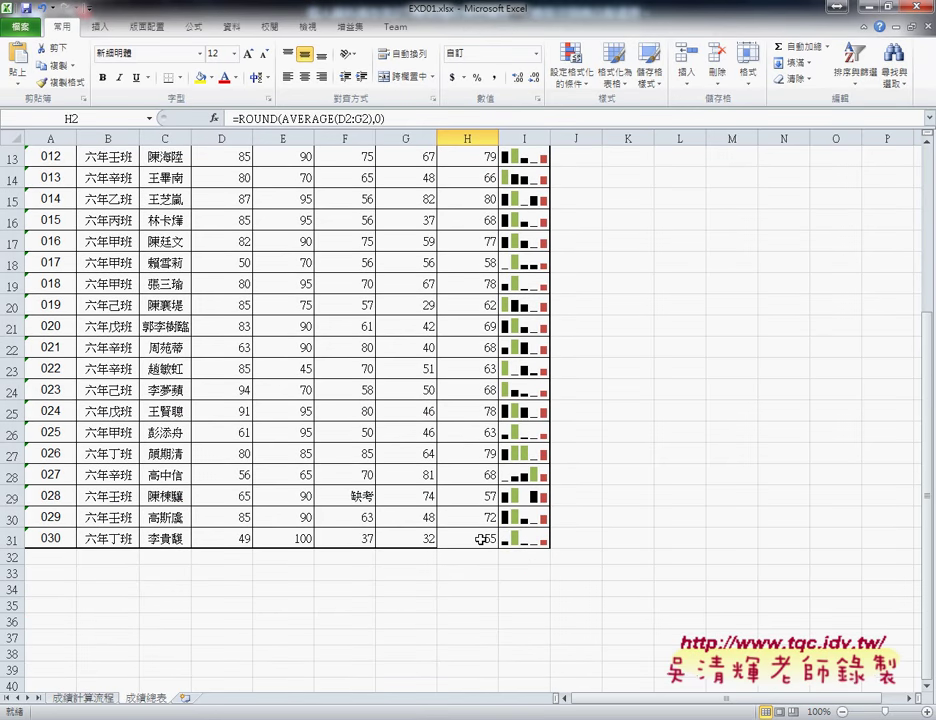
pyautogui.keyDown('shift'); pyautogui.click(481, 539); pyautogui.keyUp('shift')
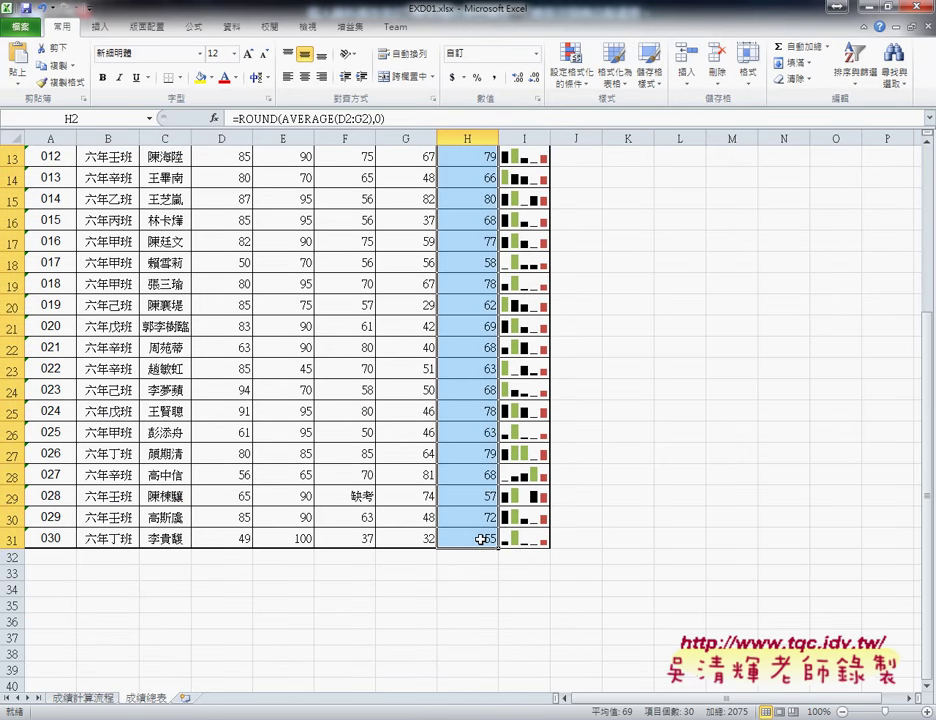
pyautogui.scroll(4, 481, 539)
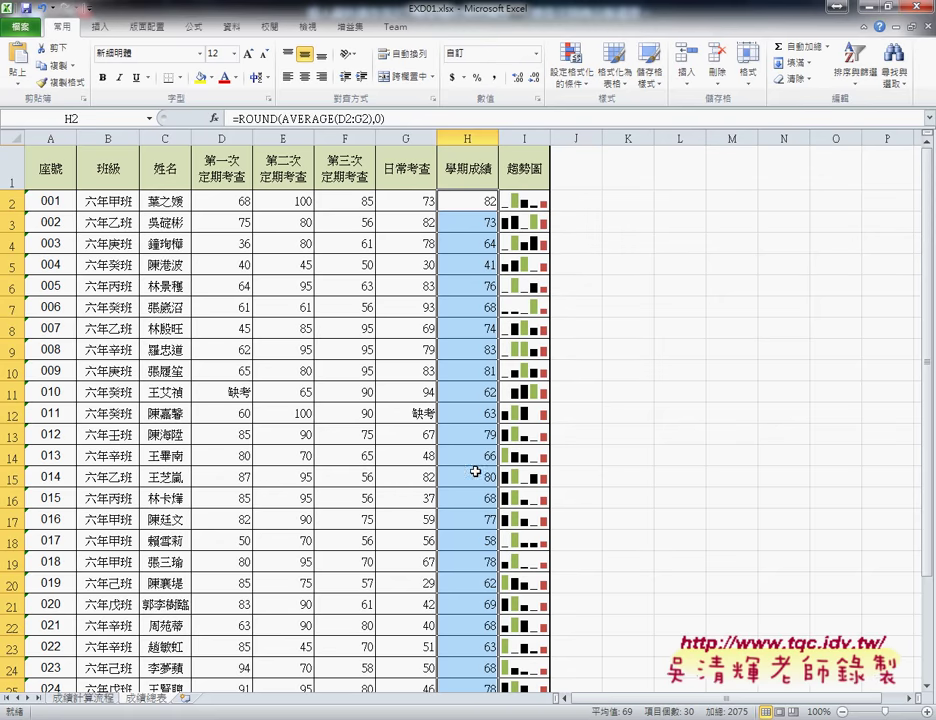
pyautogui.click(568, 80)
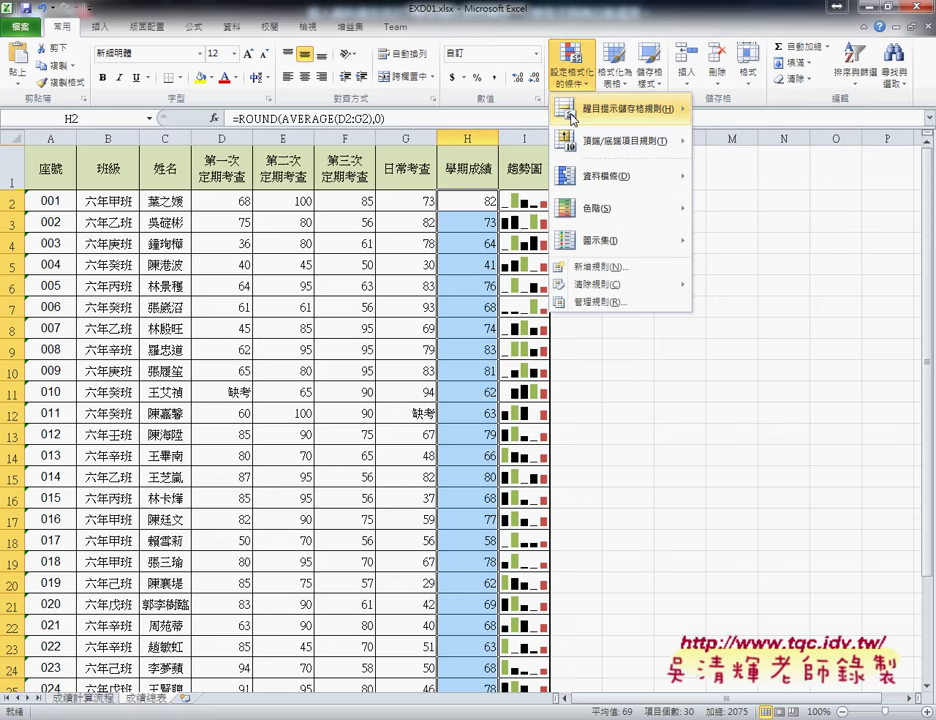
pyautogui.moveTo(610, 240)
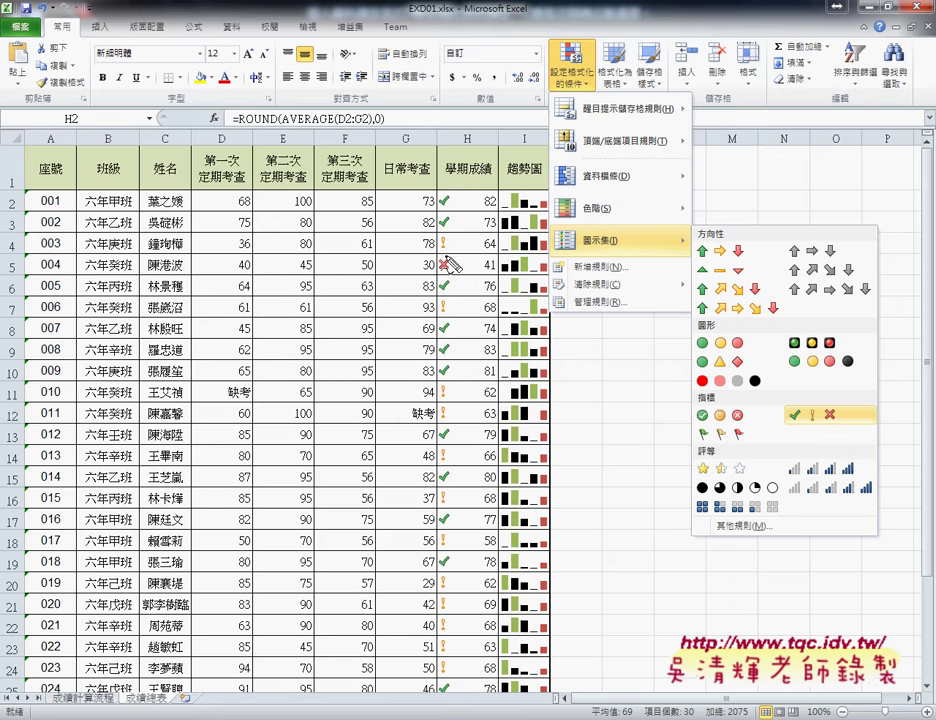
pyautogui.moveTo(445, 232); pyautogui.dragTo(452, 258)
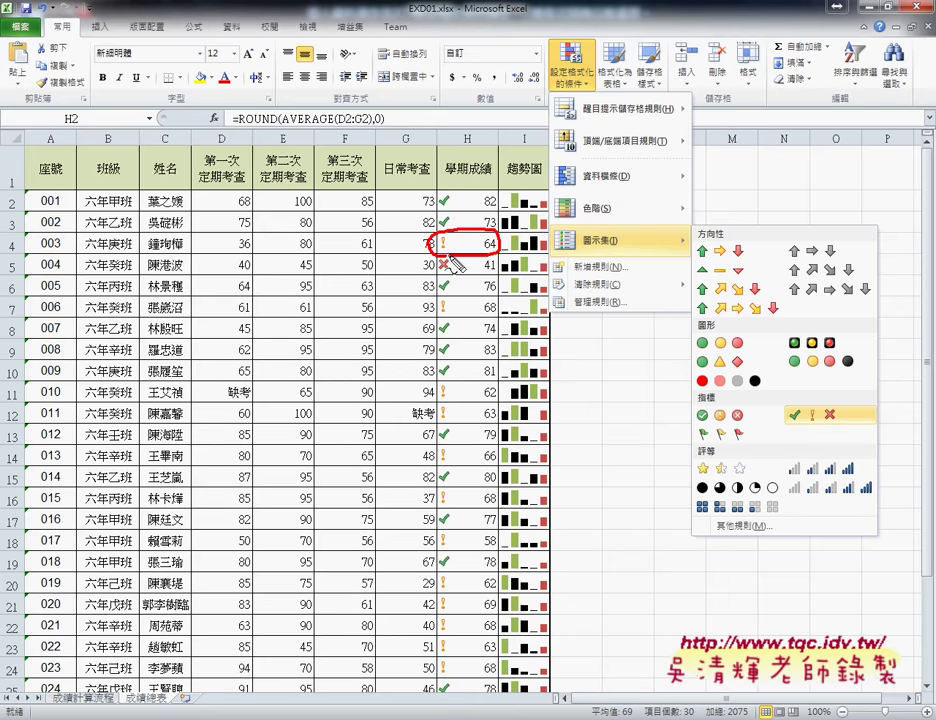
pyautogui.press('Escape')
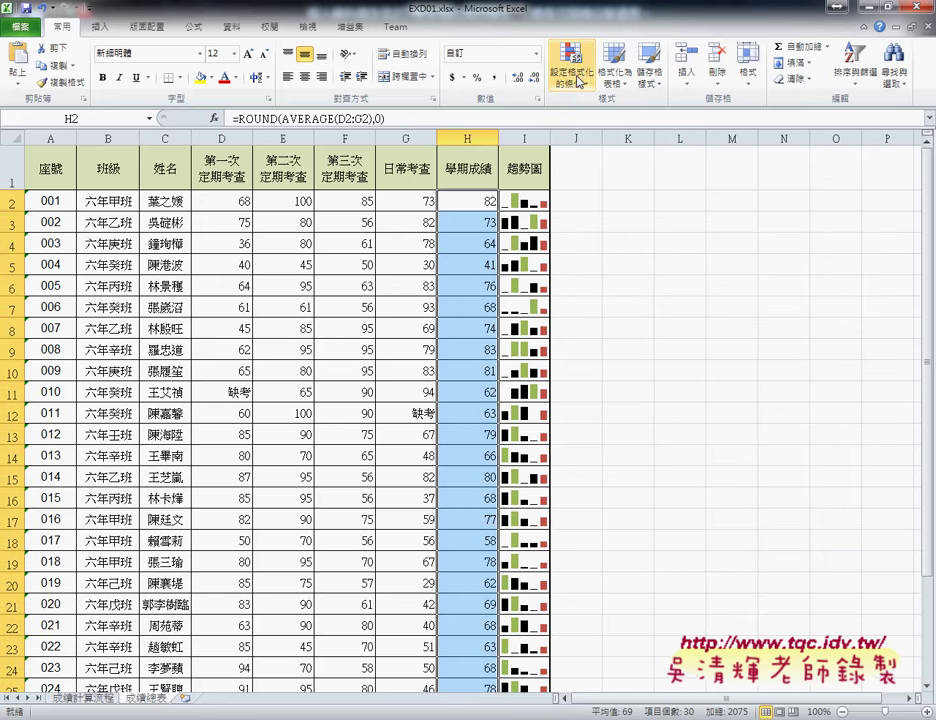
# Start a More Rules icon set with the ✗!✓ style and check threshold Number 60
pyautogui.click(571, 65)
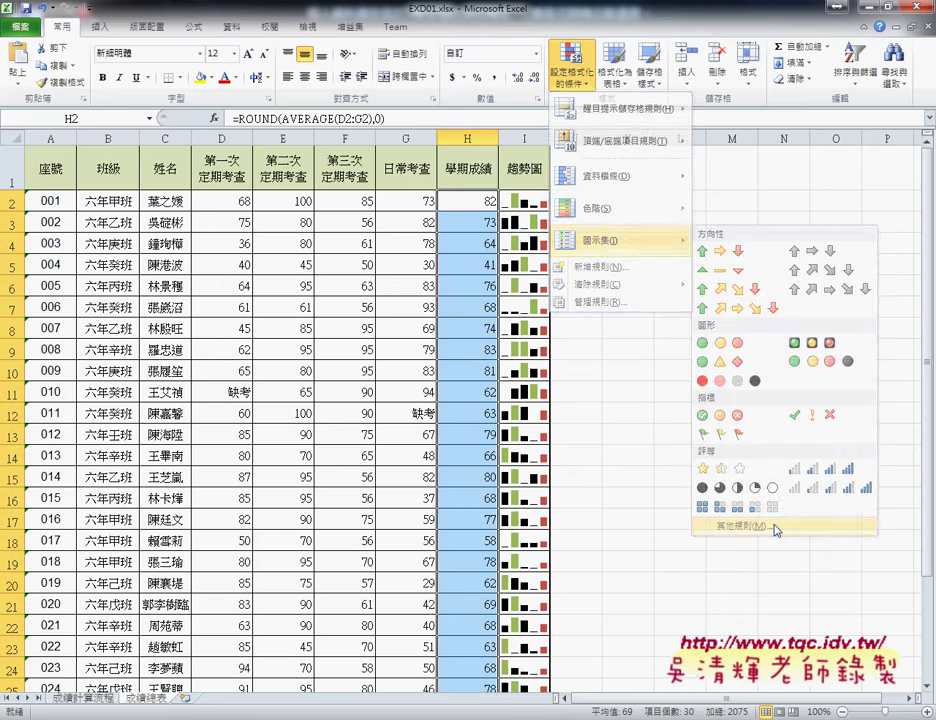
pyautogui.click(777, 528)
pyautogui.moveTo(484, 168); pyautogui.dragTo(733, 139)
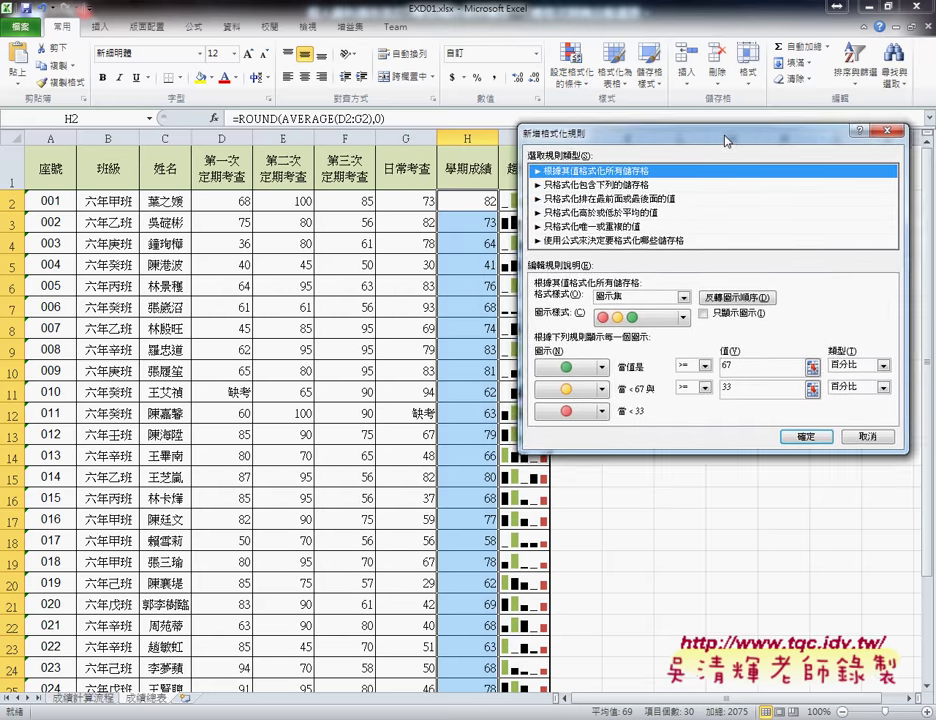
pyautogui.click(689, 315)
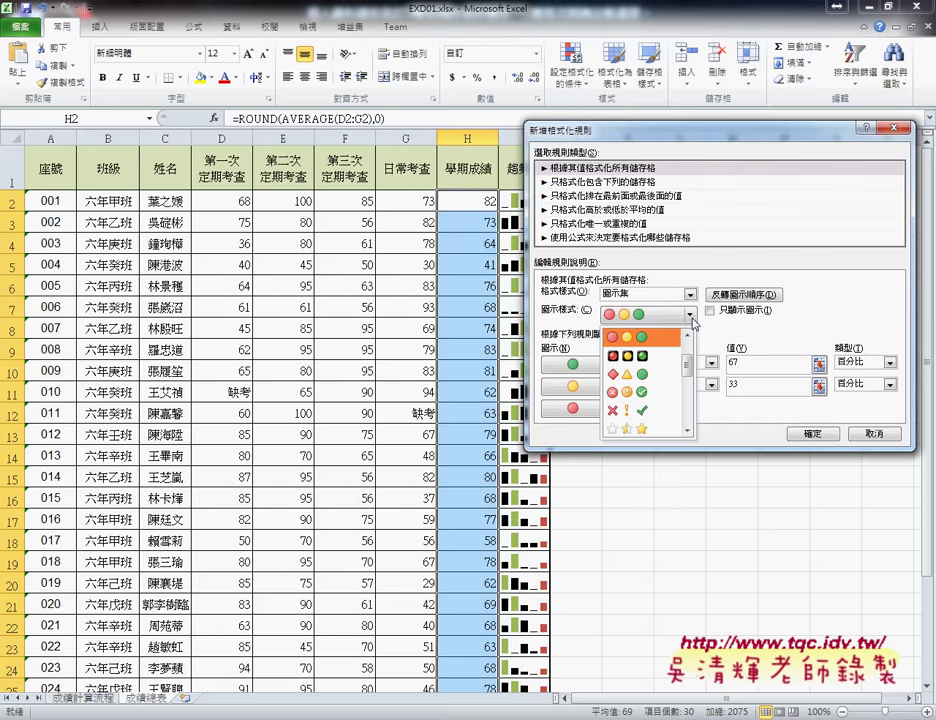
pyautogui.click(628, 410)
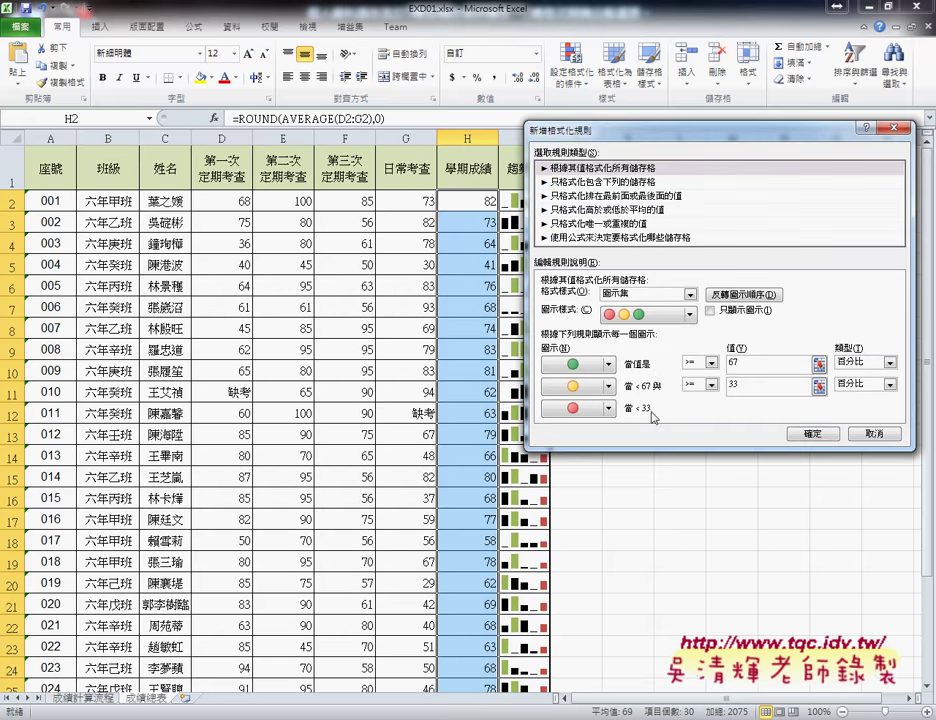
pyautogui.click(889, 362)
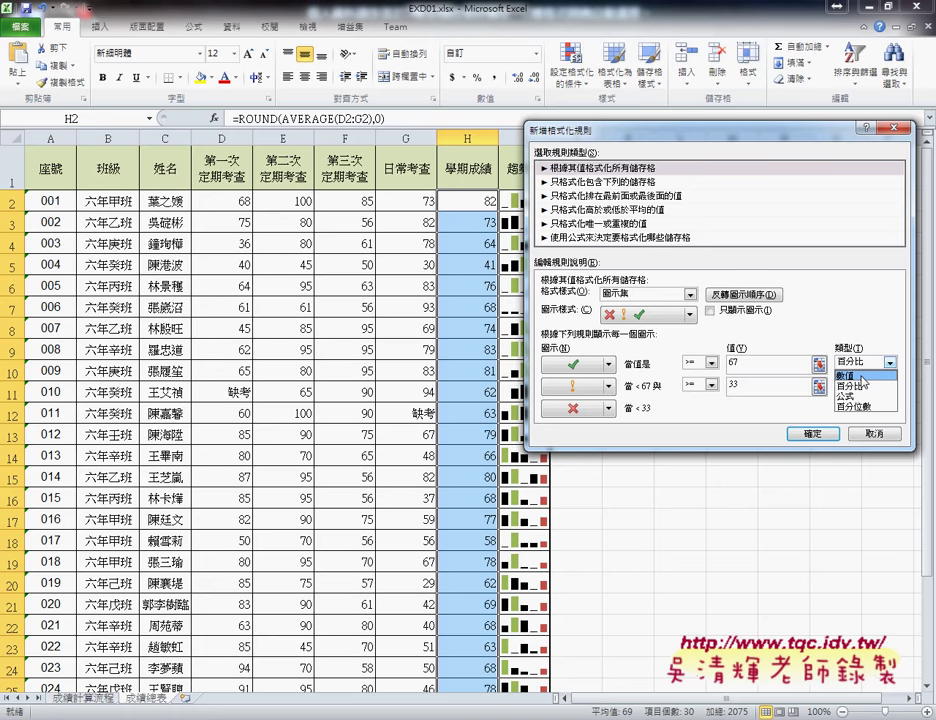
pyautogui.click(861, 376)
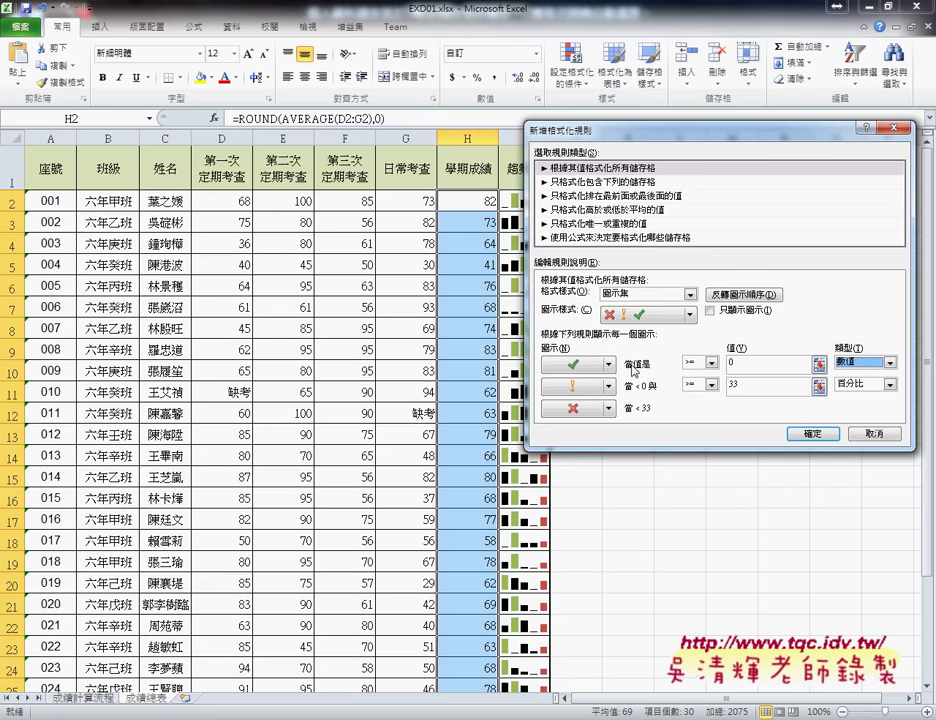
pyautogui.click(729, 363)
pyautogui.write('6')
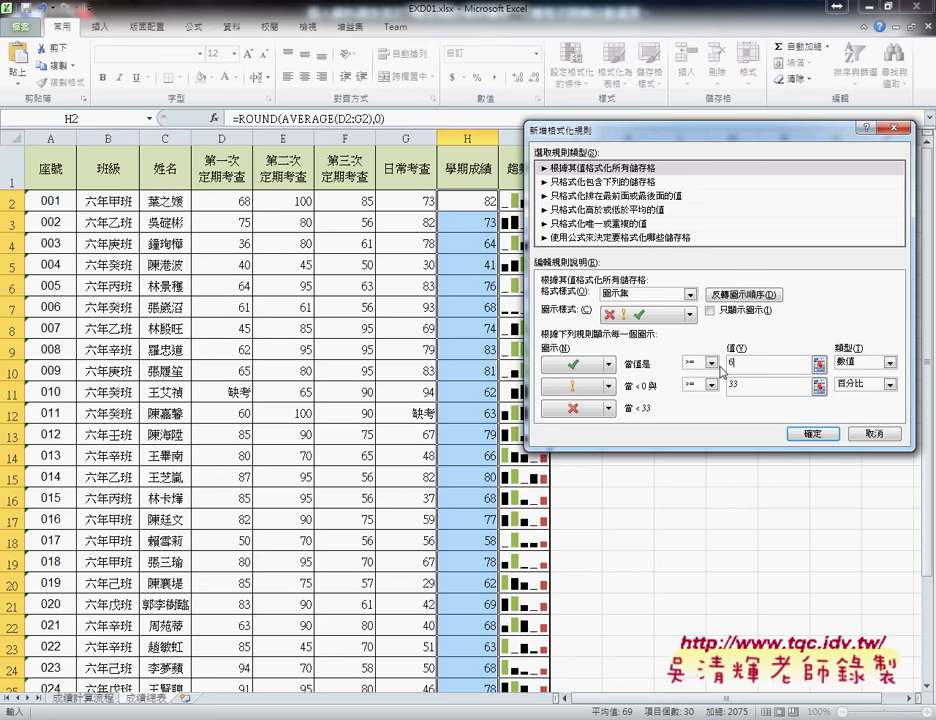
pyautogui.write('0')
# Set the exclamation threshold to Number 50 and apply the icon rule
pyautogui.click(888, 384)
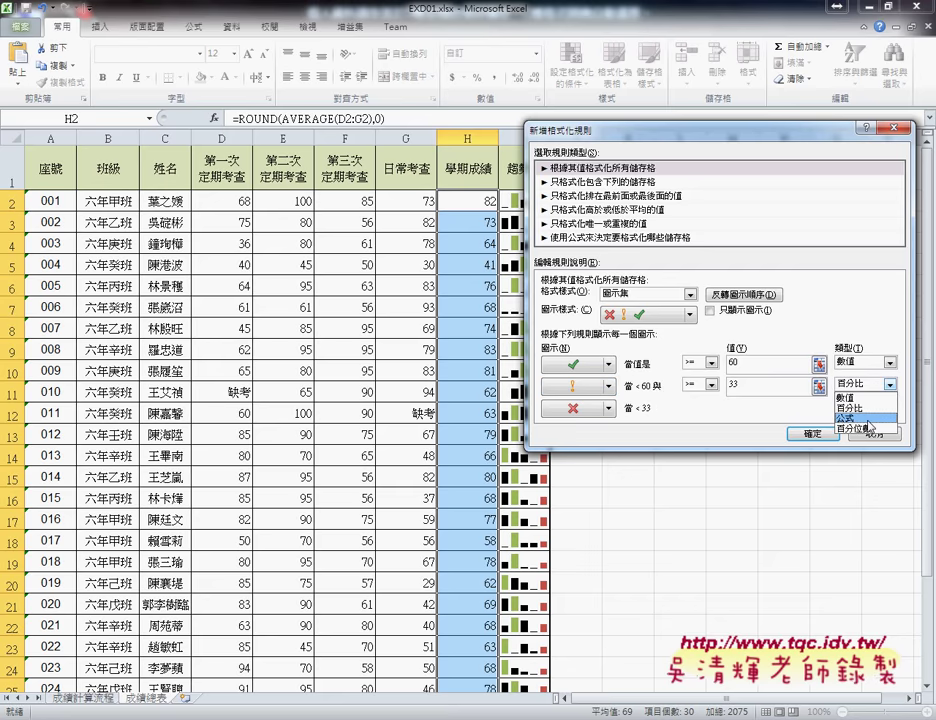
pyautogui.click(850, 397)
pyautogui.moveTo(751, 389); pyautogui.dragTo(723, 388)
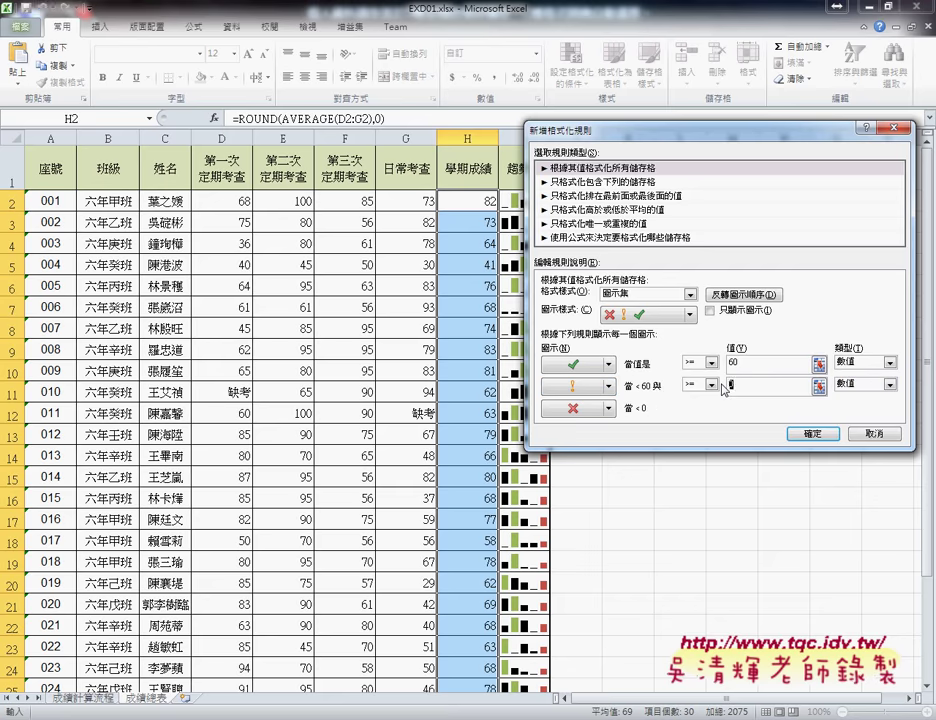
pyautogui.write('50')
pyautogui.click(815, 440)
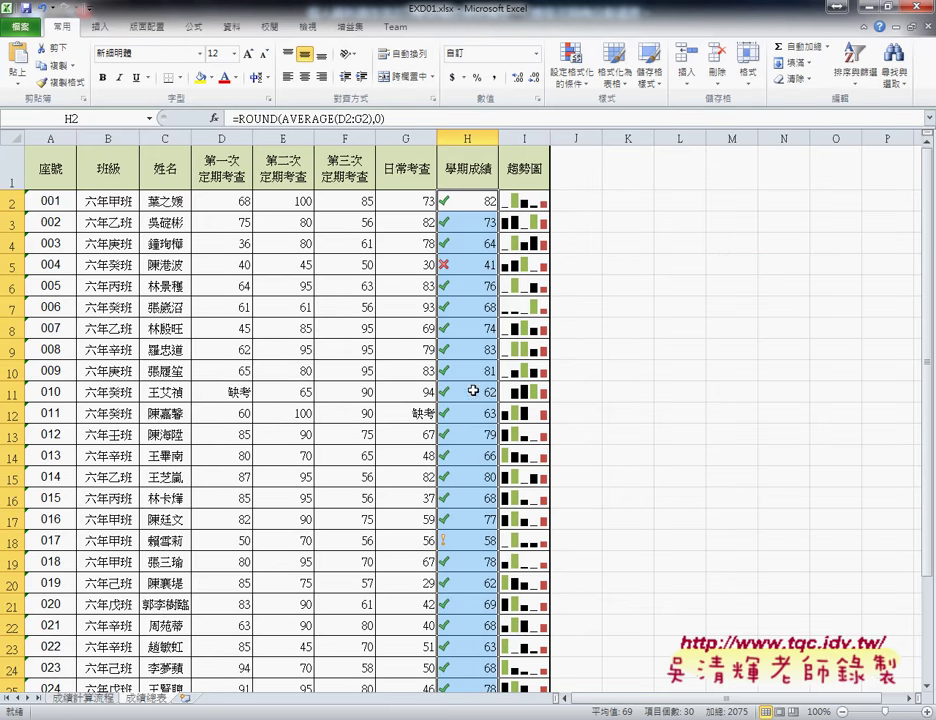
# Review the grade column, then start a New Rule from Conditional Formatting
pyautogui.scroll(-1, 597, 493)
pyautogui.scroll(-3, 597, 493)
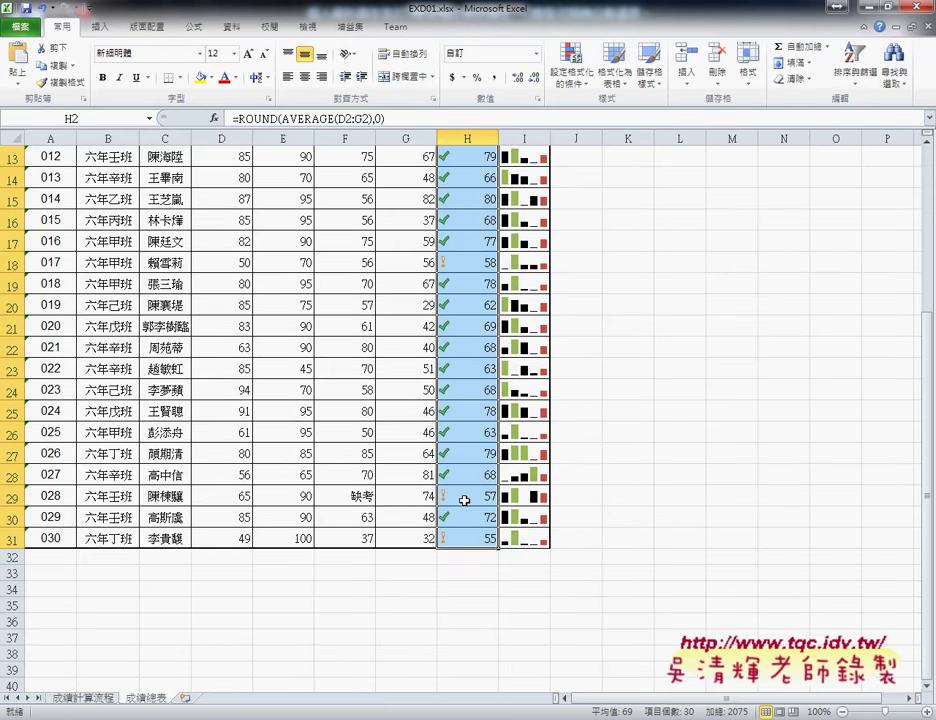
pyautogui.scroll(4, 472, 535)
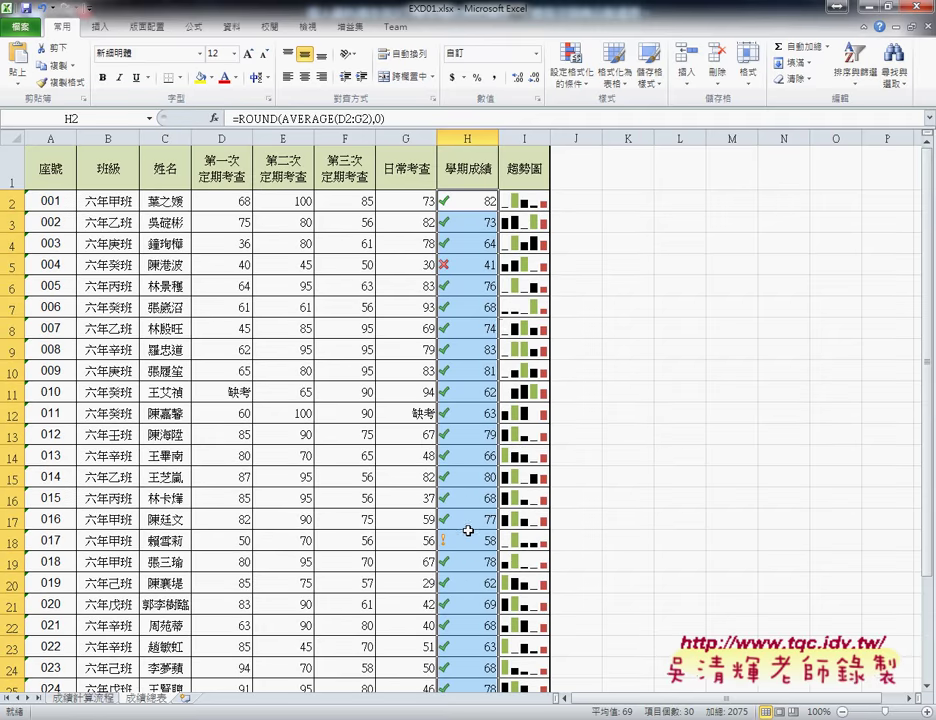
pyautogui.click(572, 70)
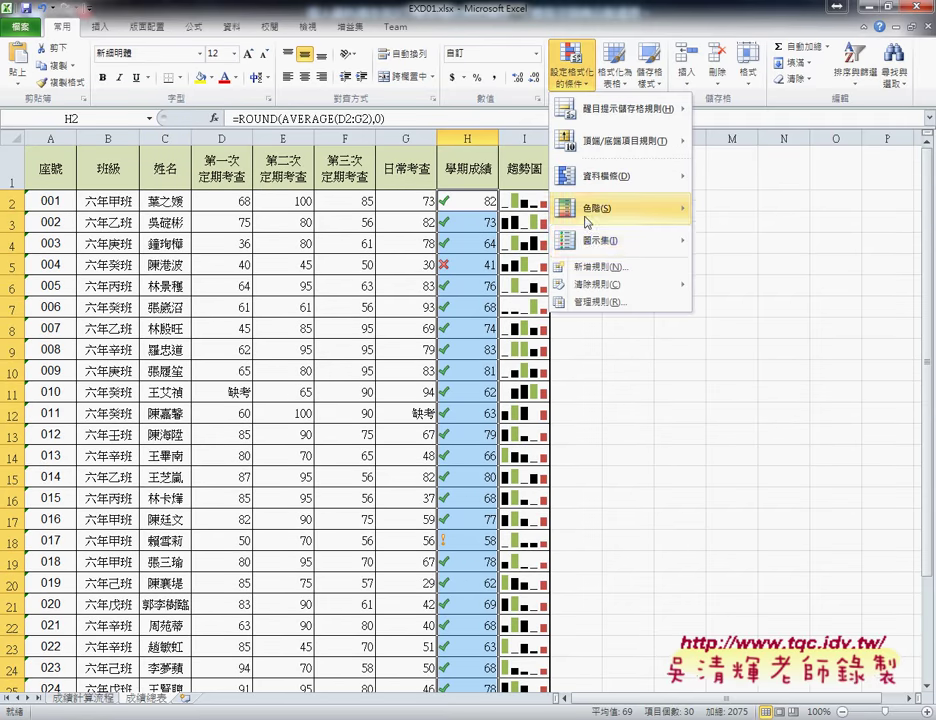
pyautogui.moveTo(594, 241)
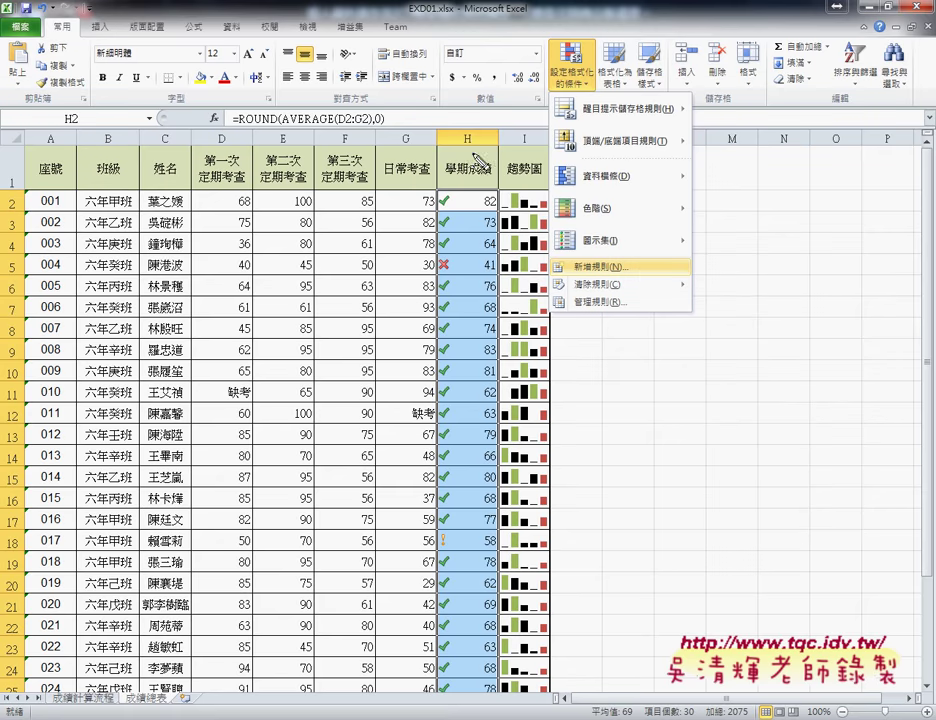
pyautogui.moveTo(471, 152)
pyautogui.mouseDown()
pyautogui.moveTo(472, 238)
pyautogui.moveTo(500, 172)
pyautogui.mouseUp()
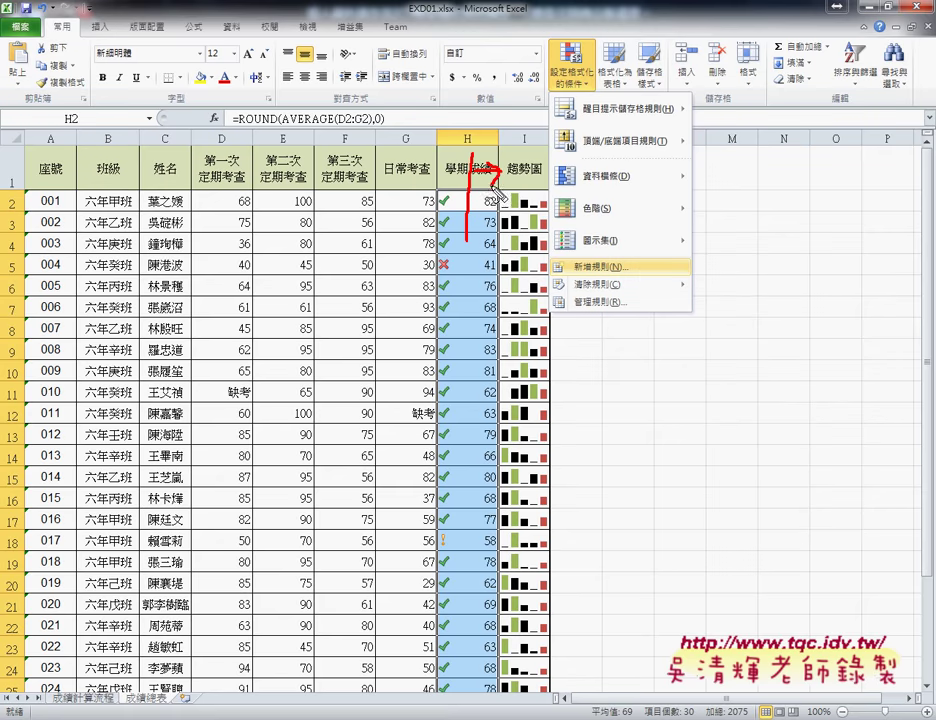
pyautogui.moveTo(560, 276); pyautogui.dragTo(630, 283)
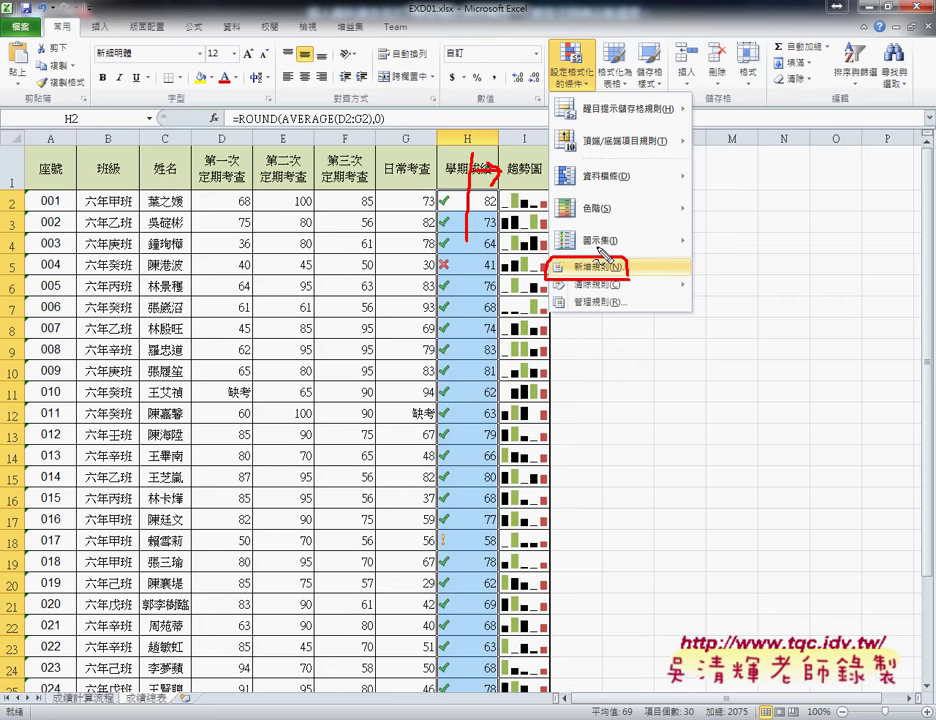
pyautogui.press('Escape')
pyautogui.click(571, 65)
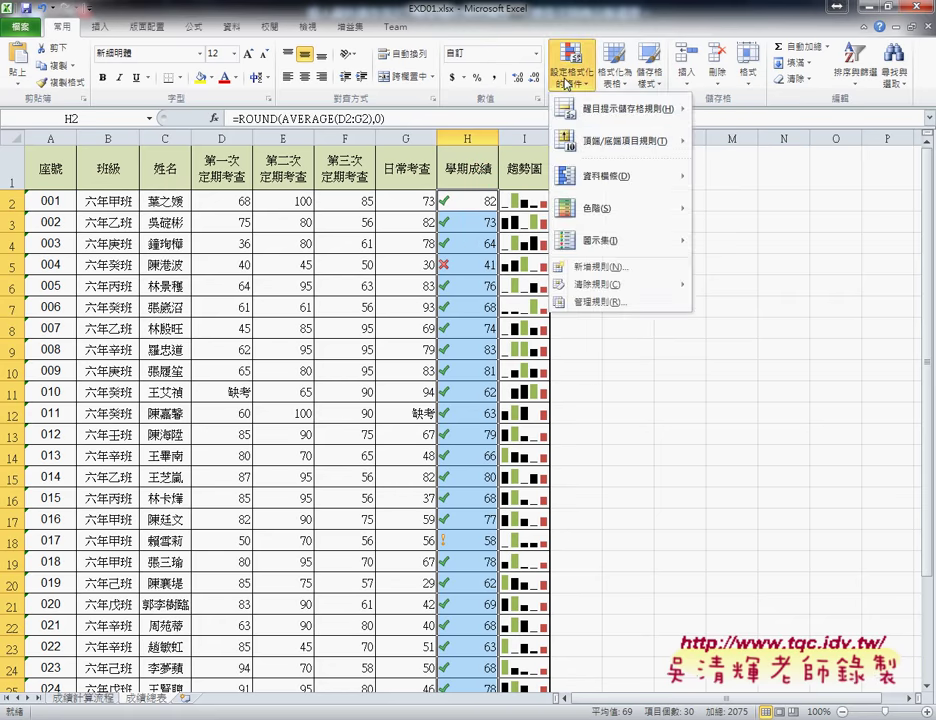
pyautogui.click(603, 270)
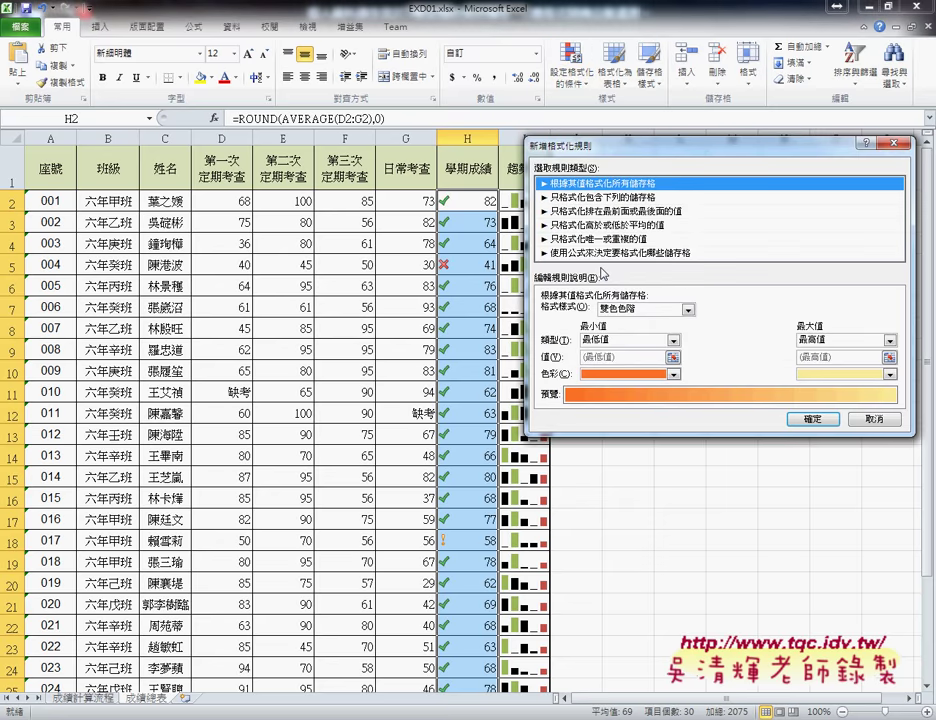
# Format cells greater than or equal to 60 with light blue font colour
pyautogui.click(599, 198)
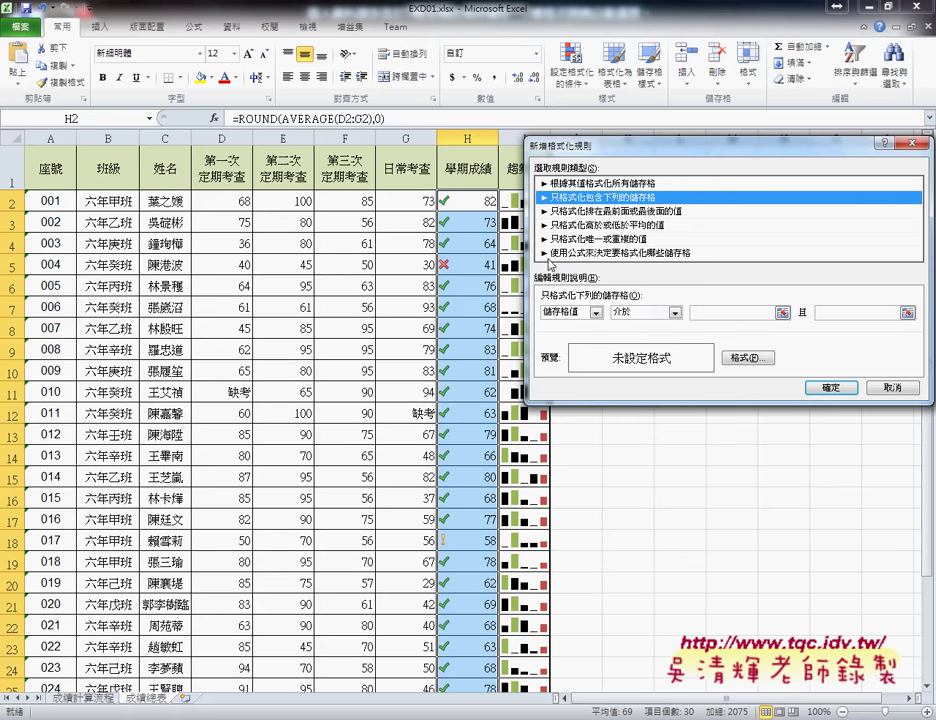
pyautogui.click(655, 316)
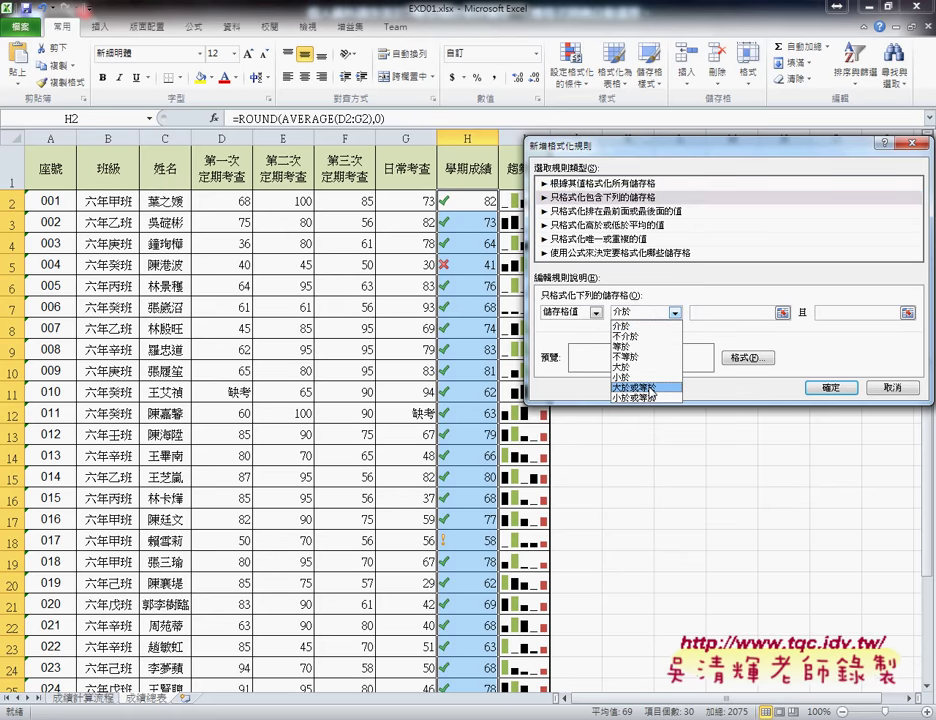
pyautogui.click(650, 388)
pyautogui.click(718, 312)
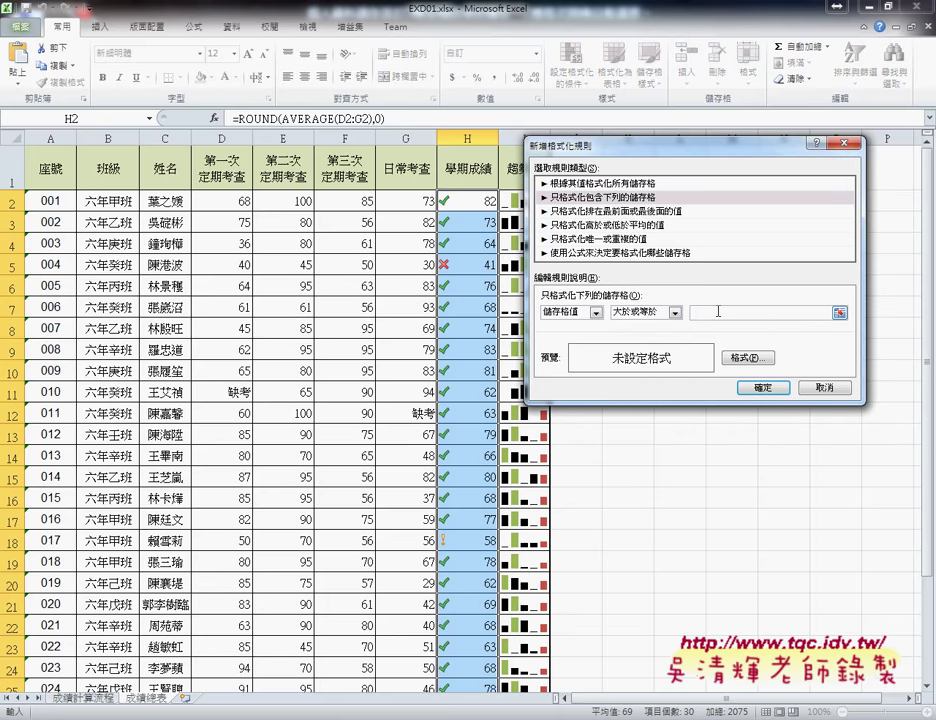
pyautogui.write('60')
pyautogui.click(747, 360)
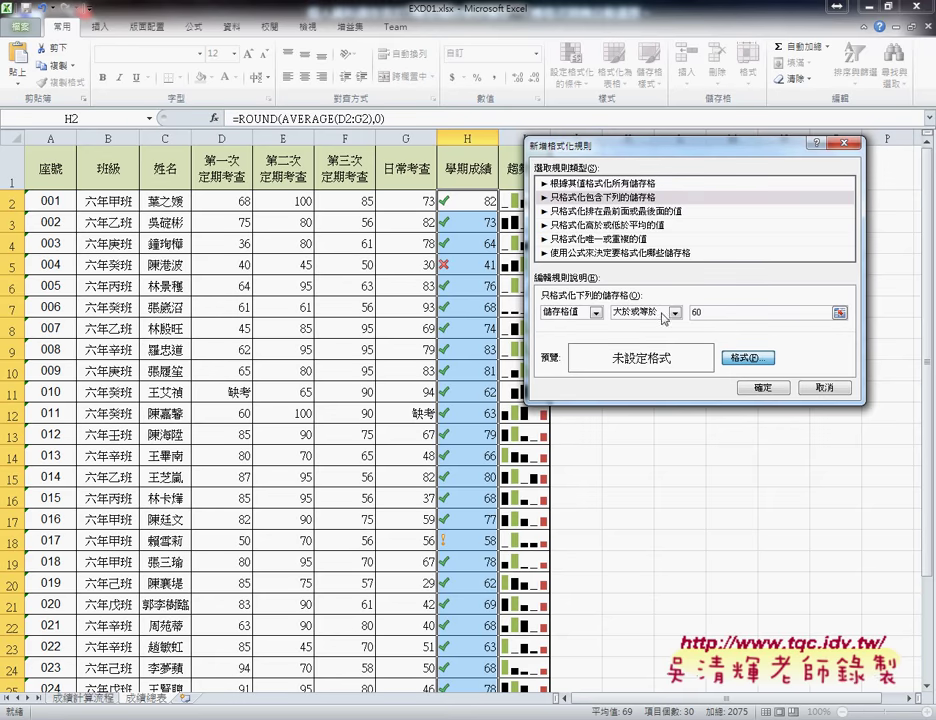
pyautogui.press('Return')
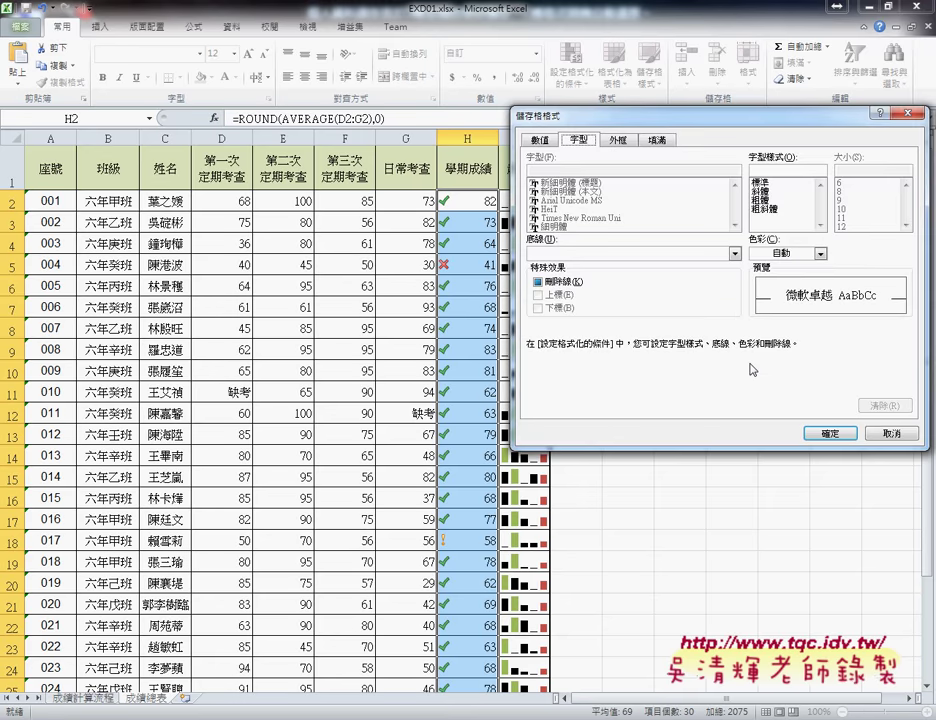
pyautogui.click(820, 254)
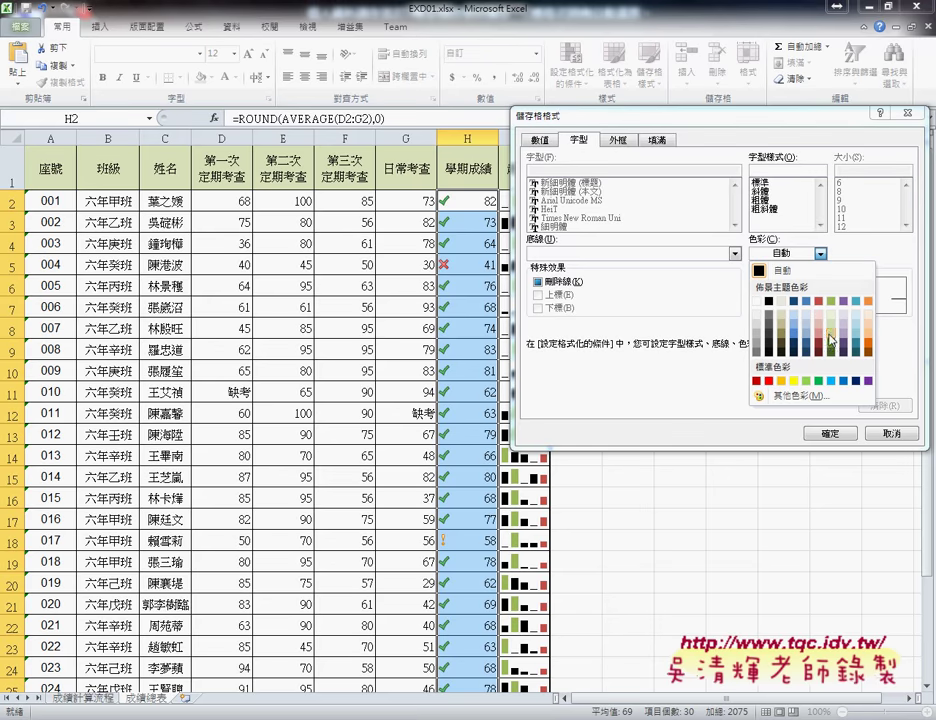
pyautogui.click(830, 380)
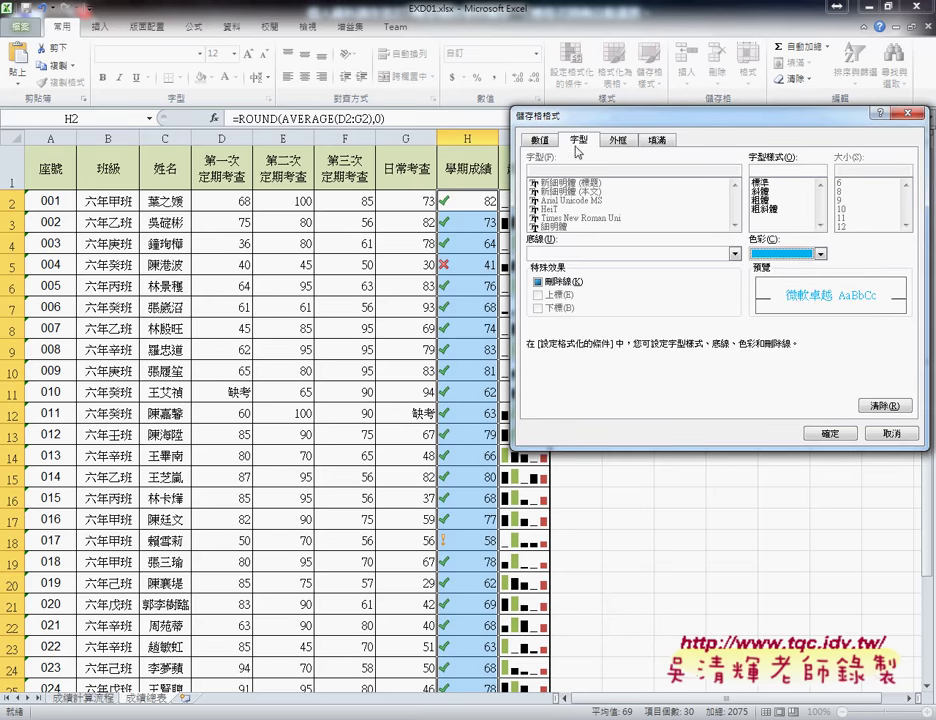
pyautogui.click(830, 433)
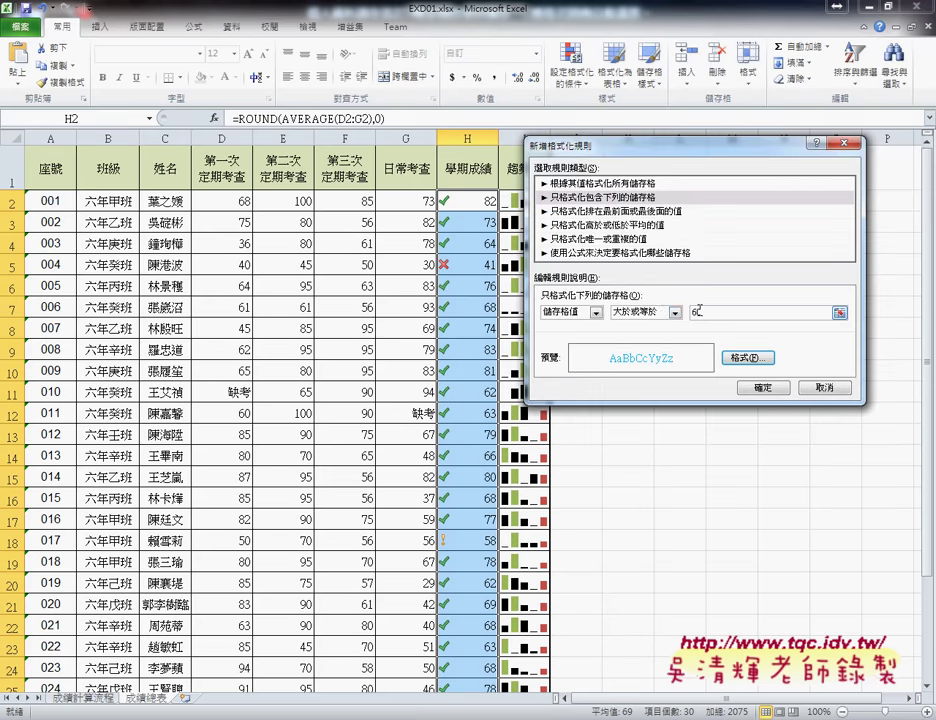
pyautogui.click(763, 389)
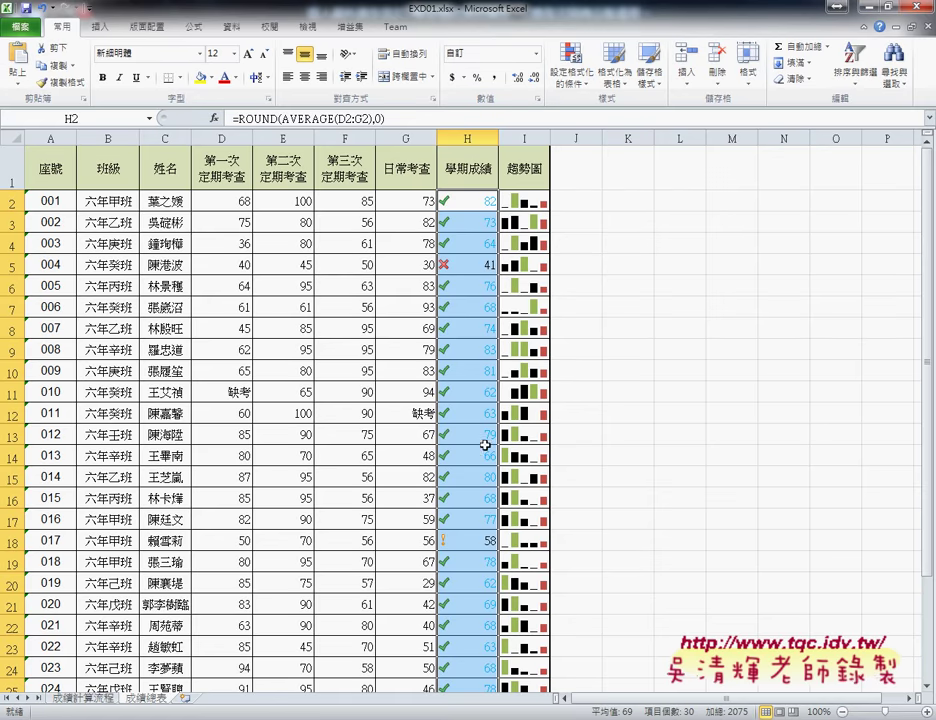
# Add a second rule giving cells less than 60 a red font colour
pyautogui.click(572, 65)
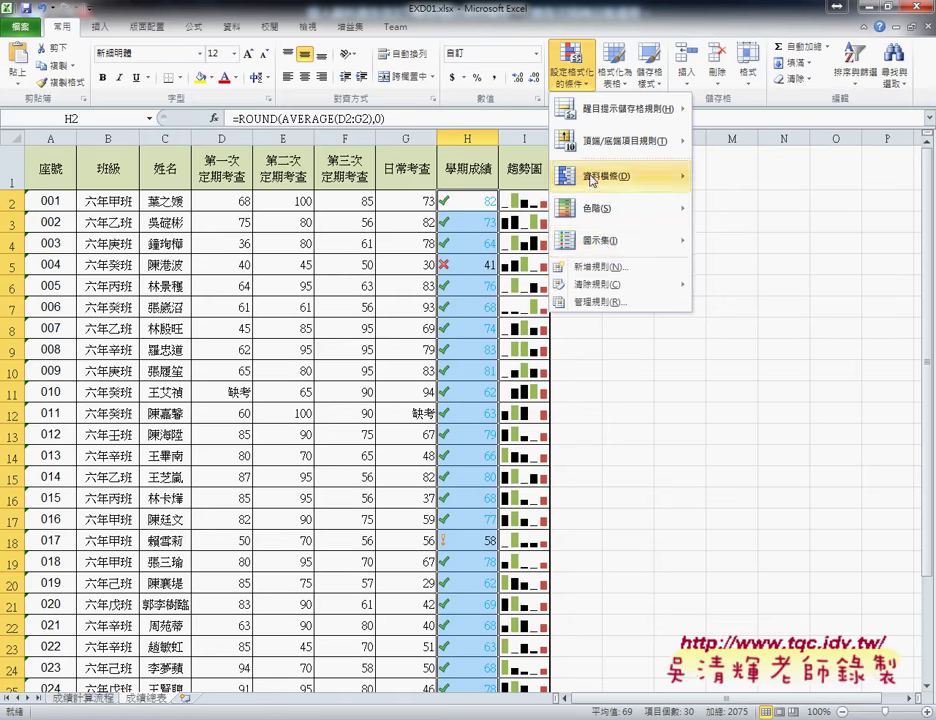
pyautogui.click(609, 271)
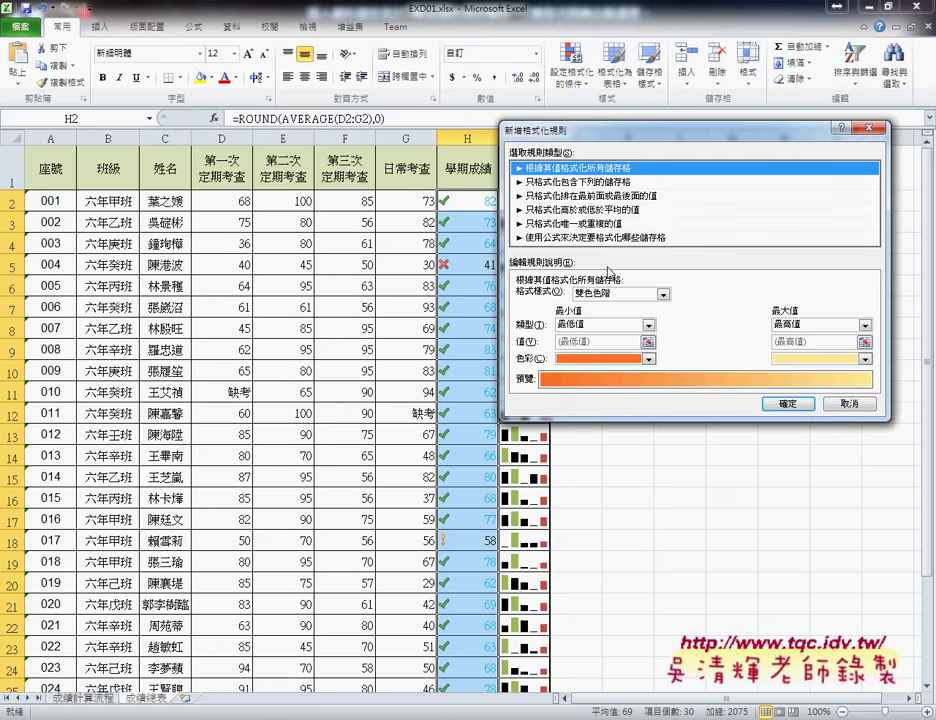
pyautogui.click(574, 183)
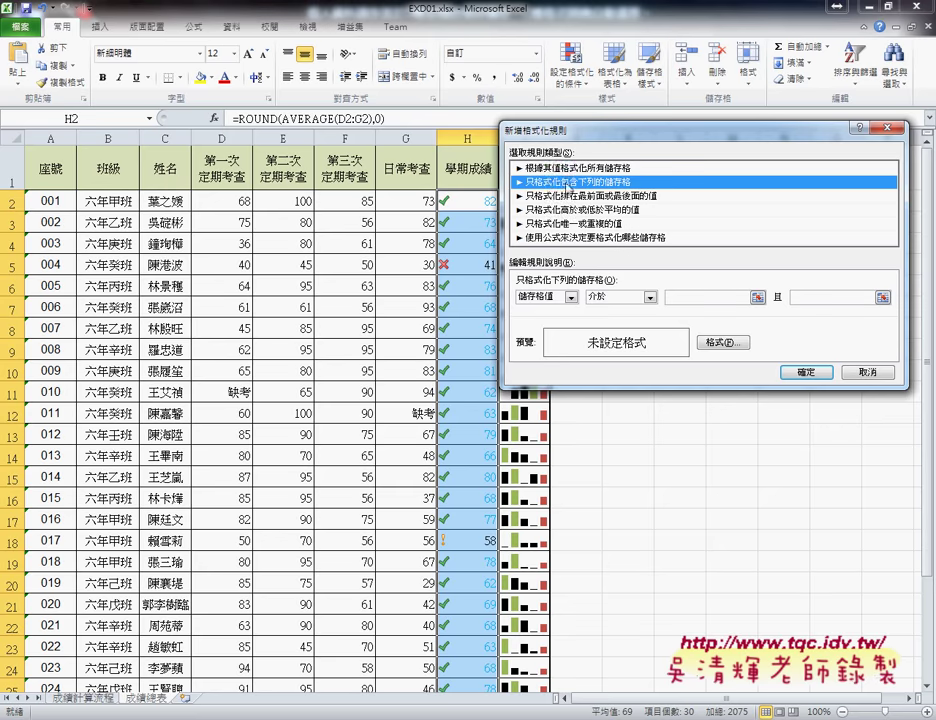
pyautogui.click(650, 297)
pyautogui.click(624, 363)
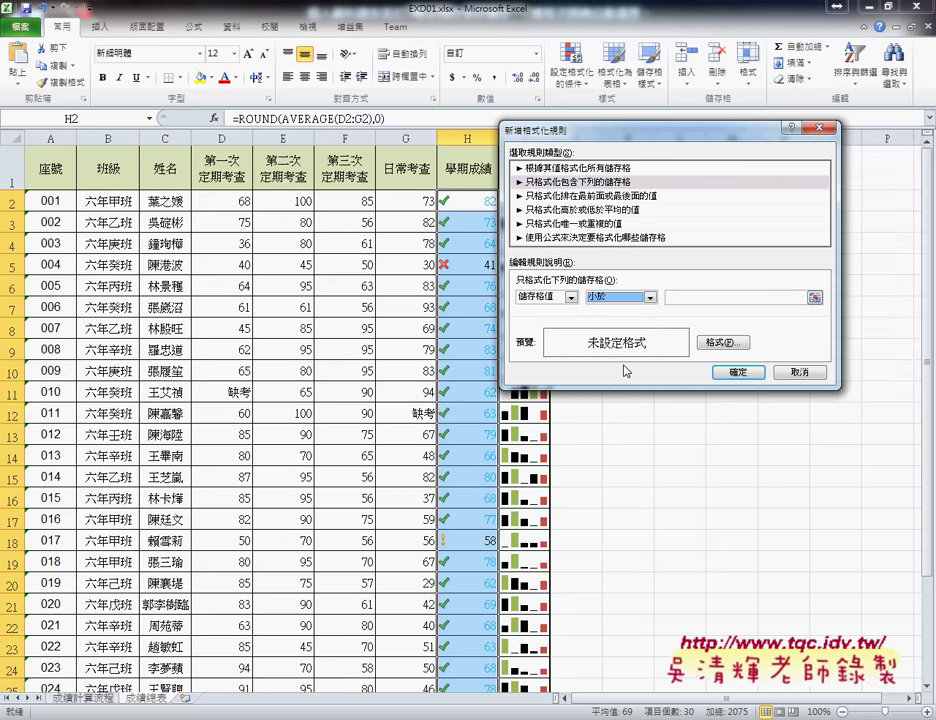
pyautogui.click(678, 296)
pyautogui.write('60')
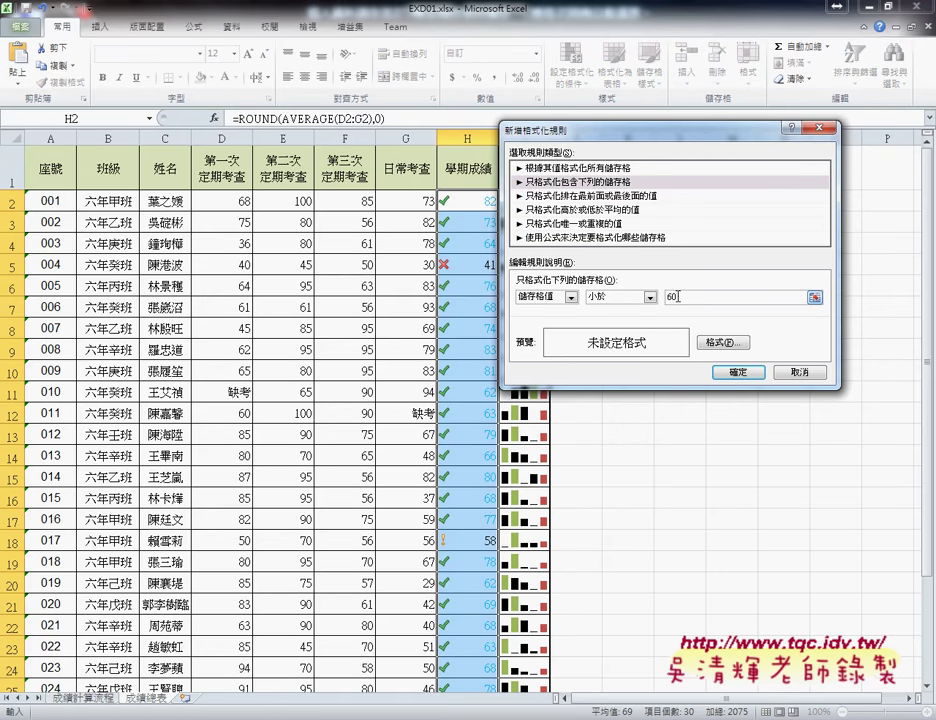
pyautogui.click(728, 343)
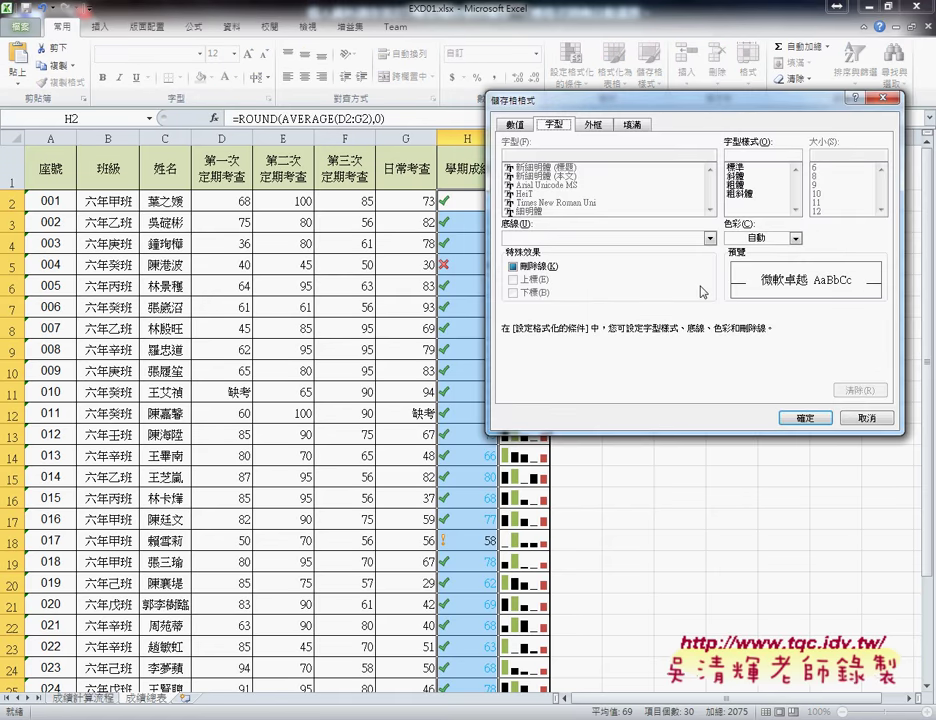
pyautogui.click(796, 244)
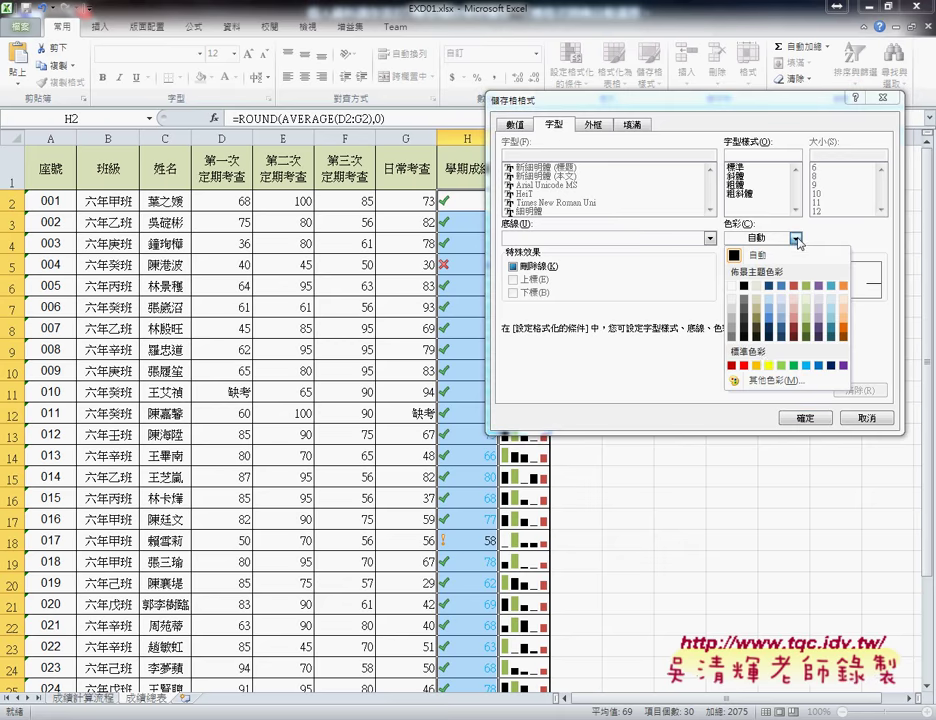
pyautogui.click(743, 366)
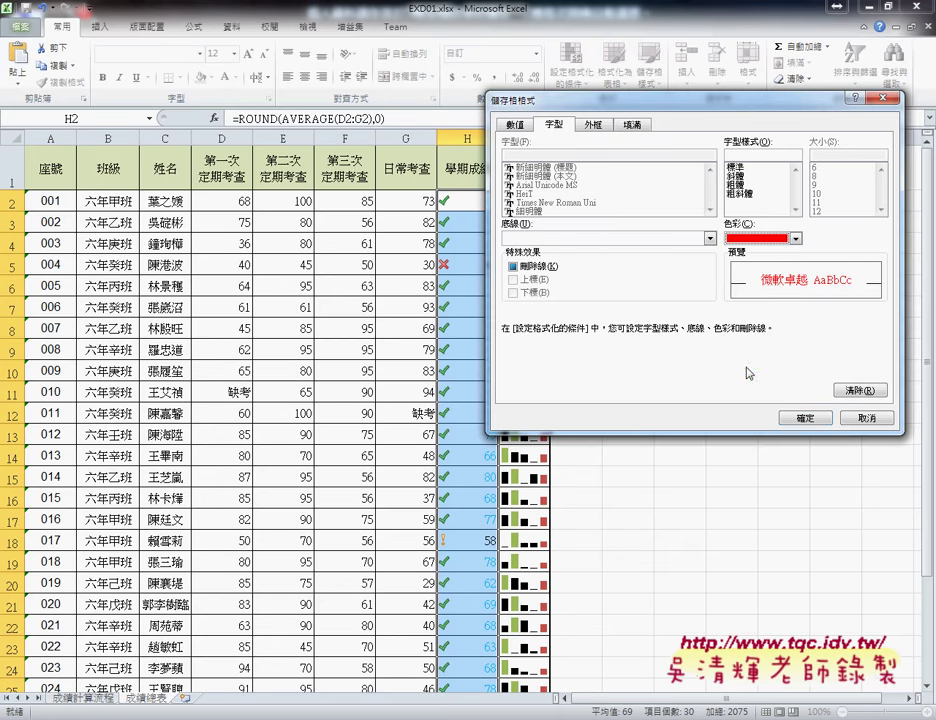
pyautogui.click(804, 419)
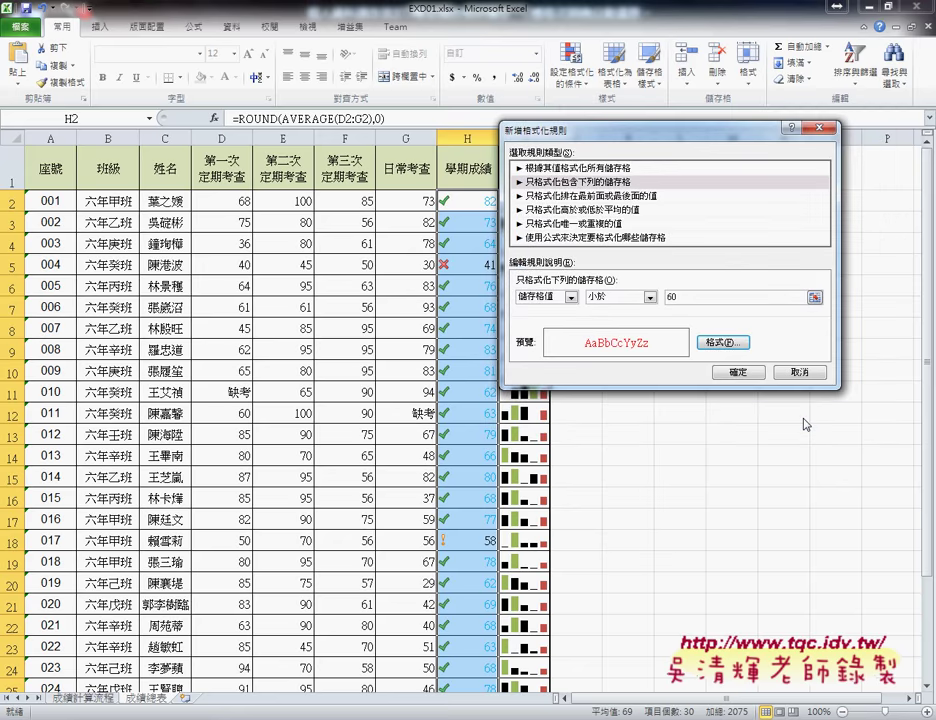
pyautogui.click(741, 372)
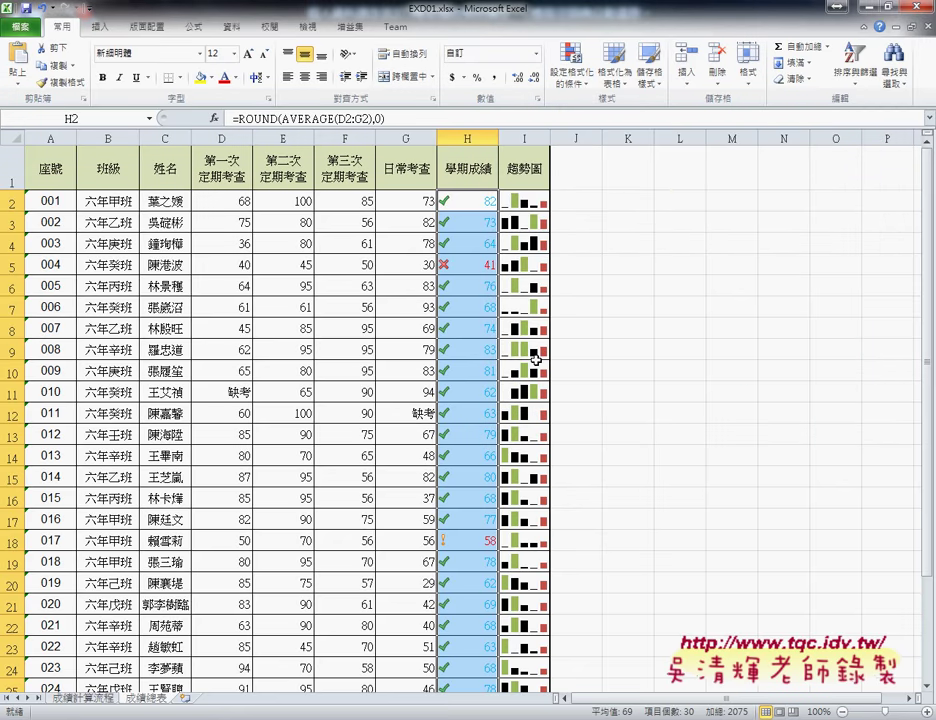
# Check the blue and red scores, then bring up Conditional Formatting's Icon Sets choices
pyautogui.scroll(-3, 467, 346)
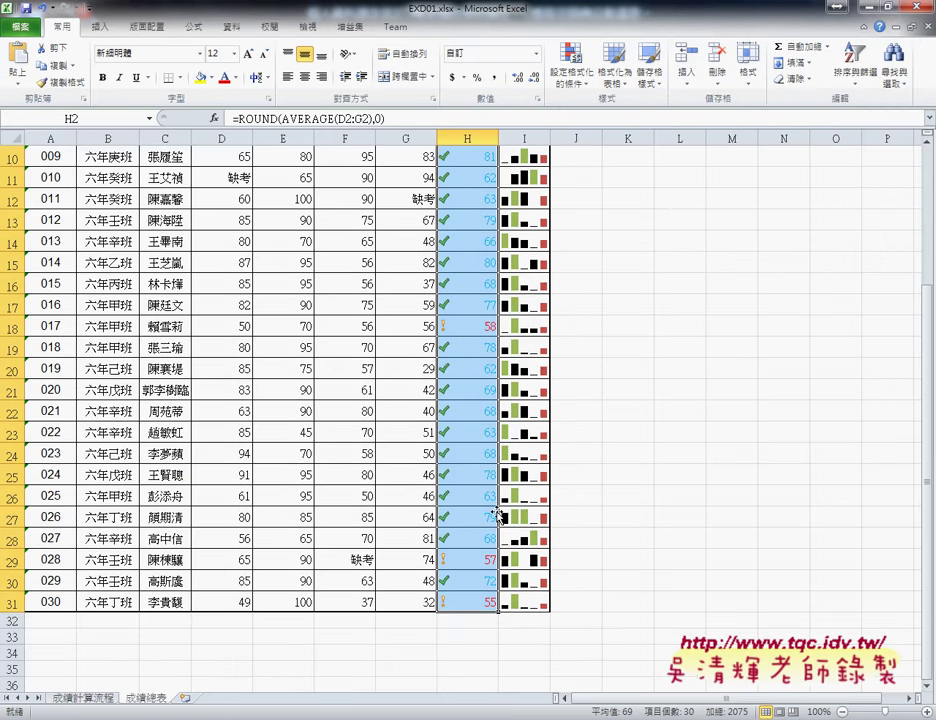
pyautogui.scroll(3, 495, 513)
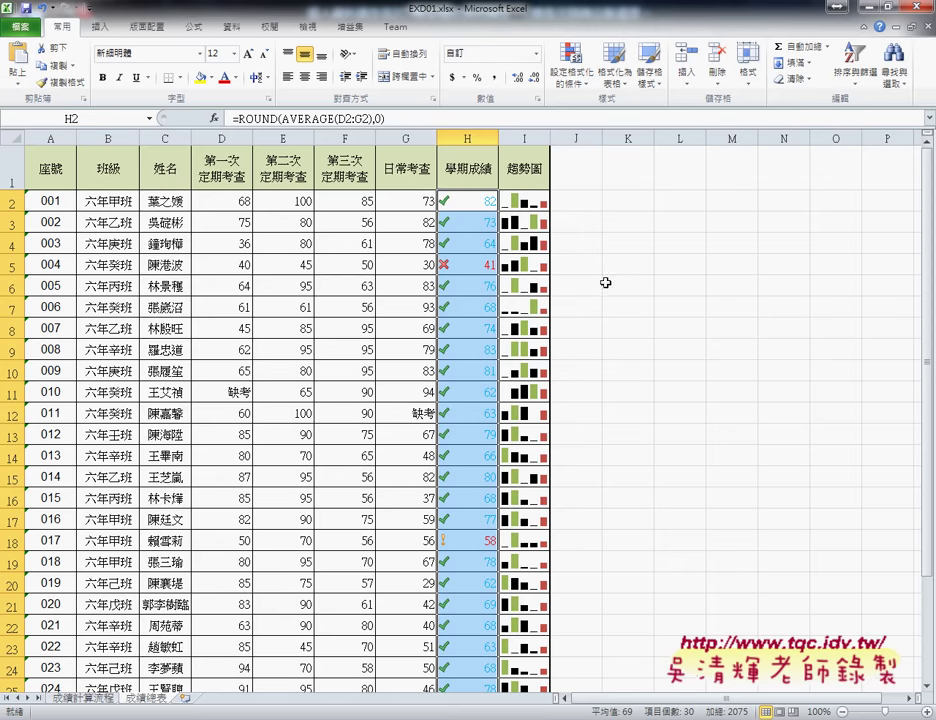
pyautogui.click(571, 63)
pyautogui.moveTo(610, 241)
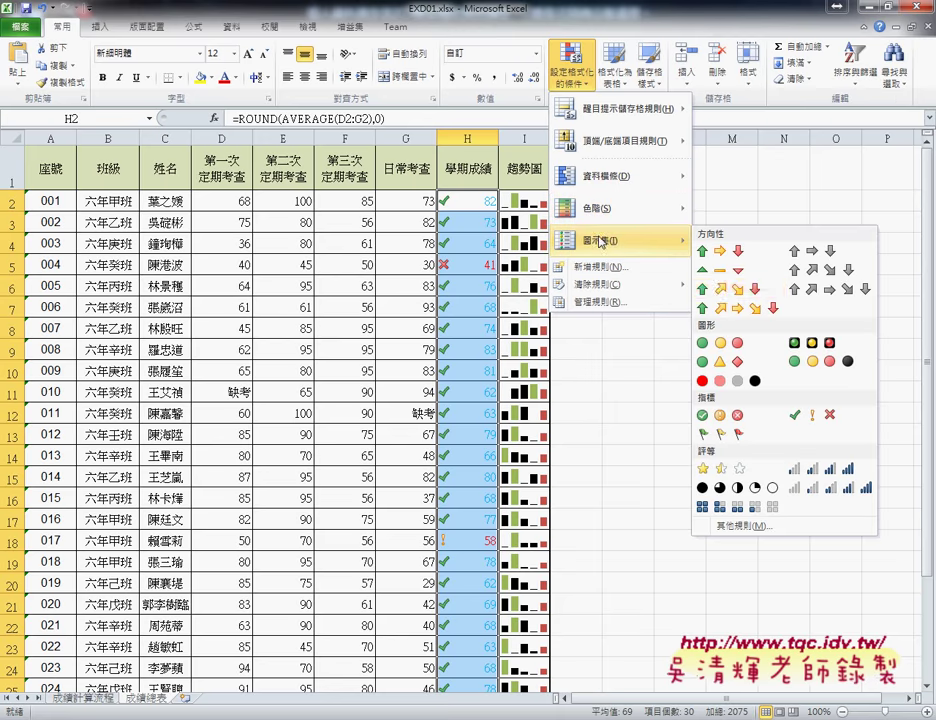